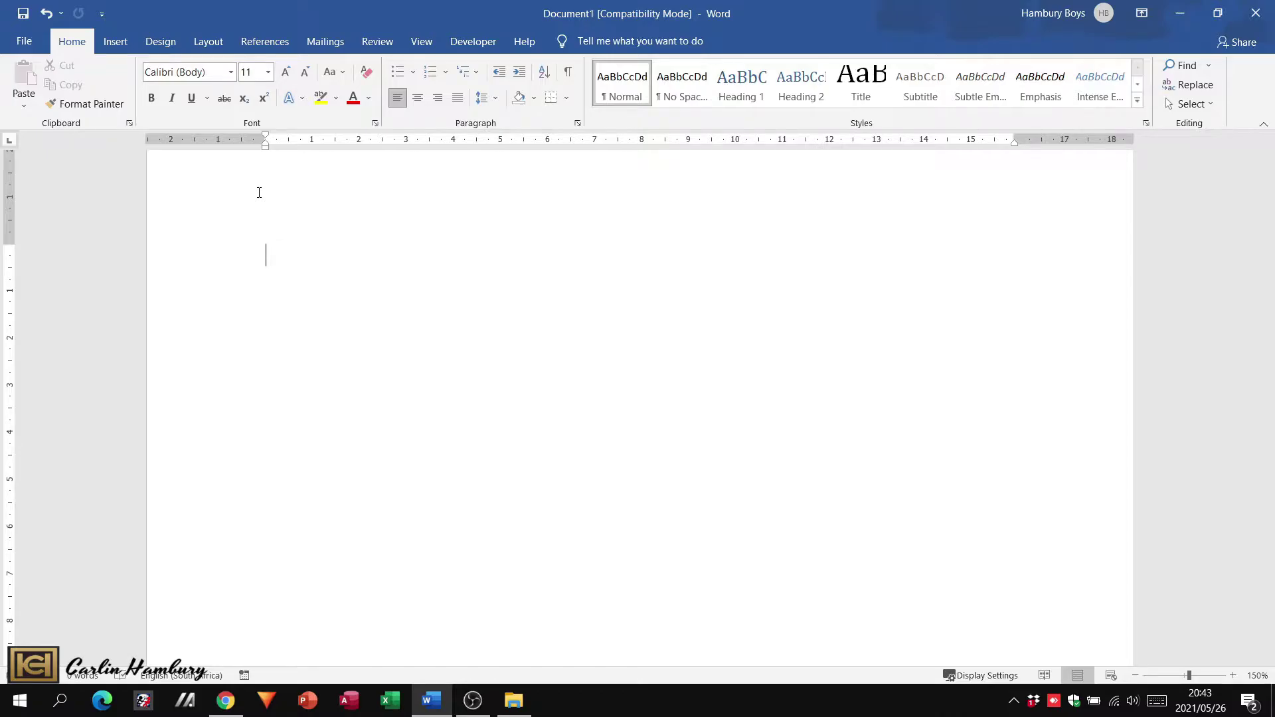
Insert a table with three columns and four rows into the blank document.
scroll(572, 441, up, 1)
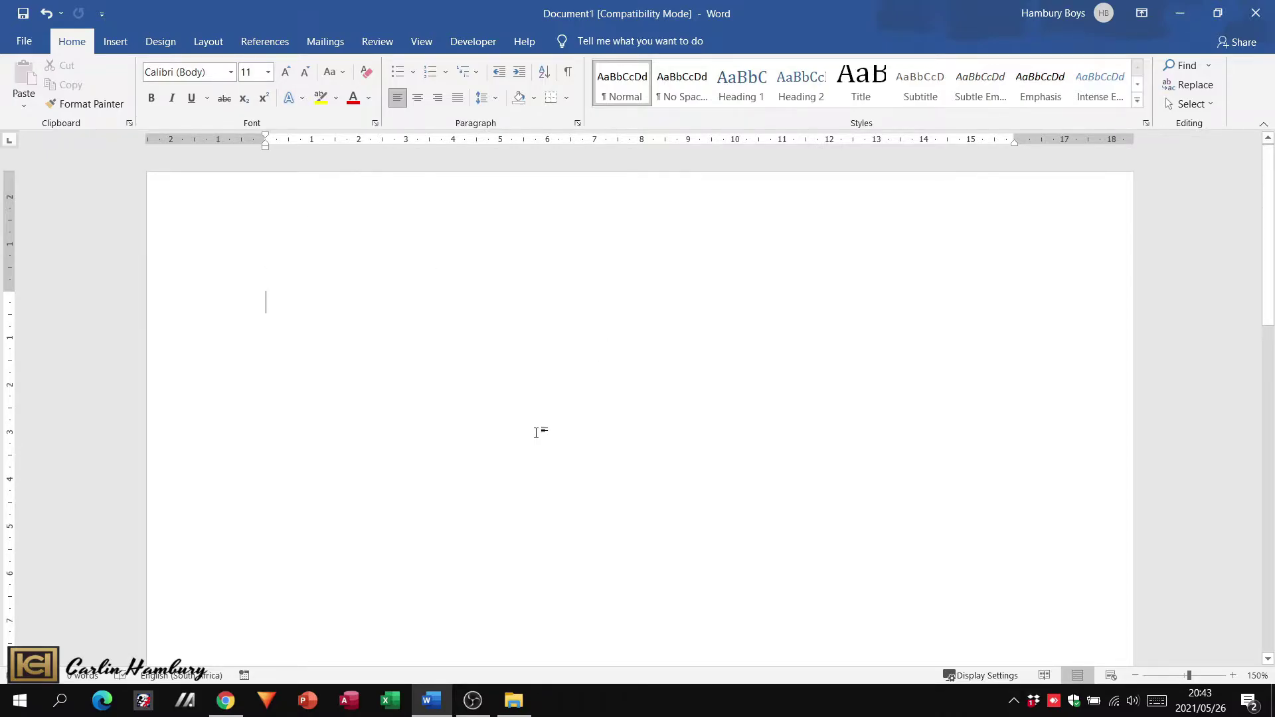
click(118, 43)
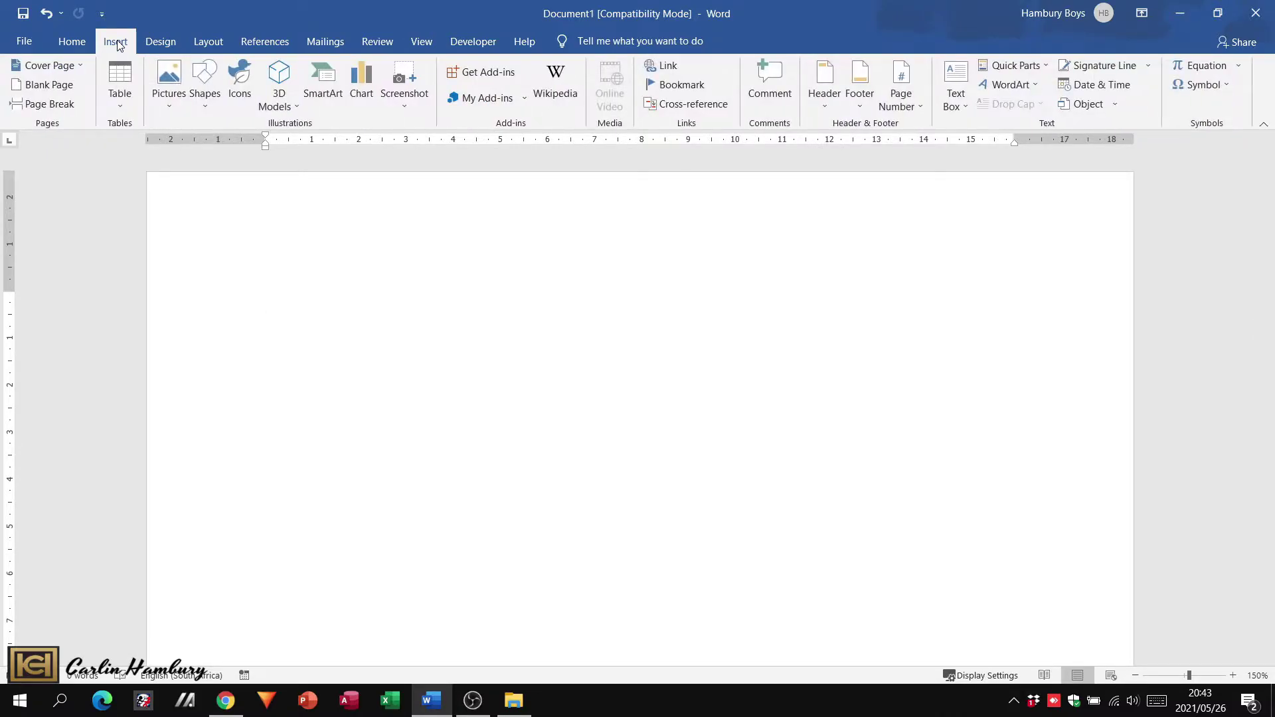
click(121, 106)
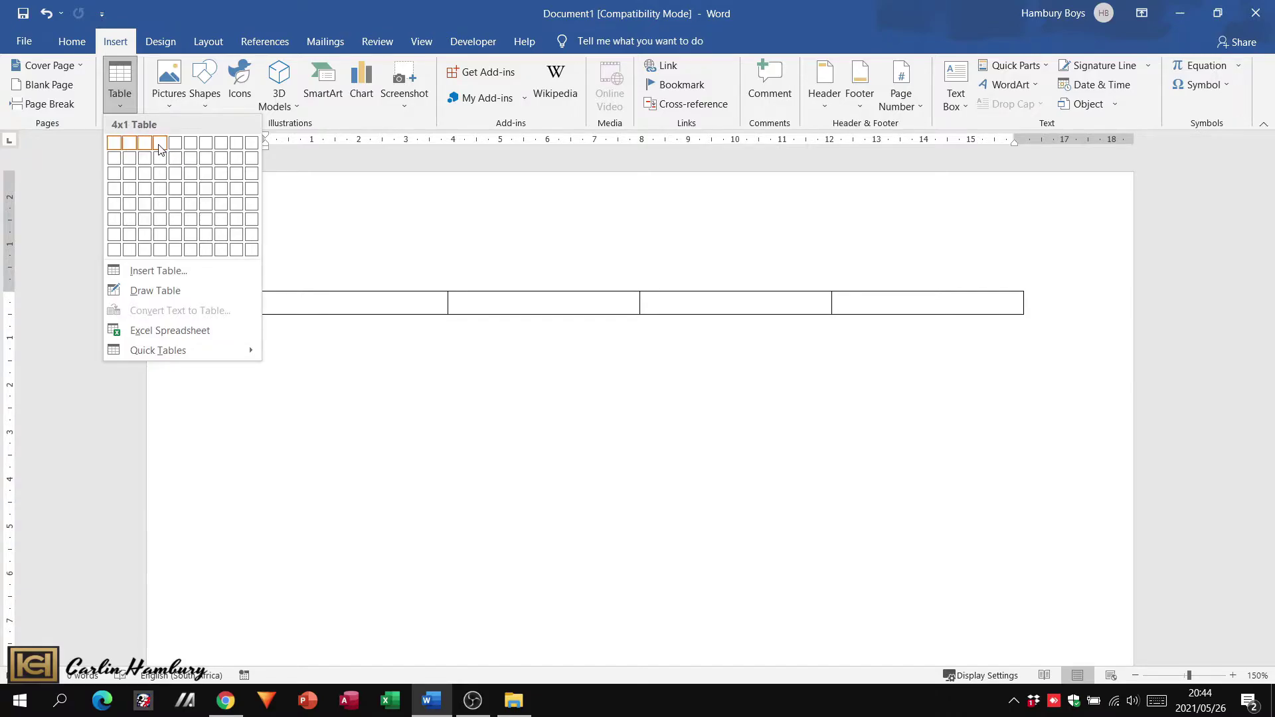
click(146, 192)
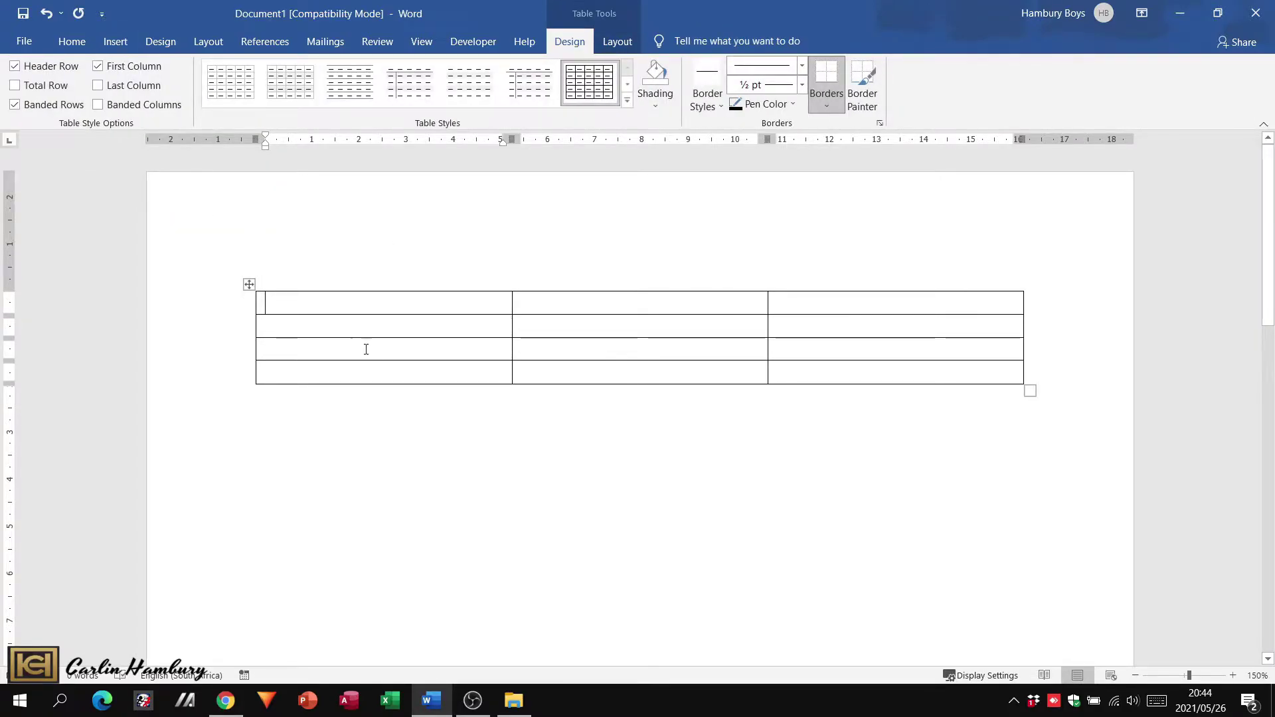
Enter the column headings Name, Surname and Picture in the table's first row.
text(Name)
key(Tab)
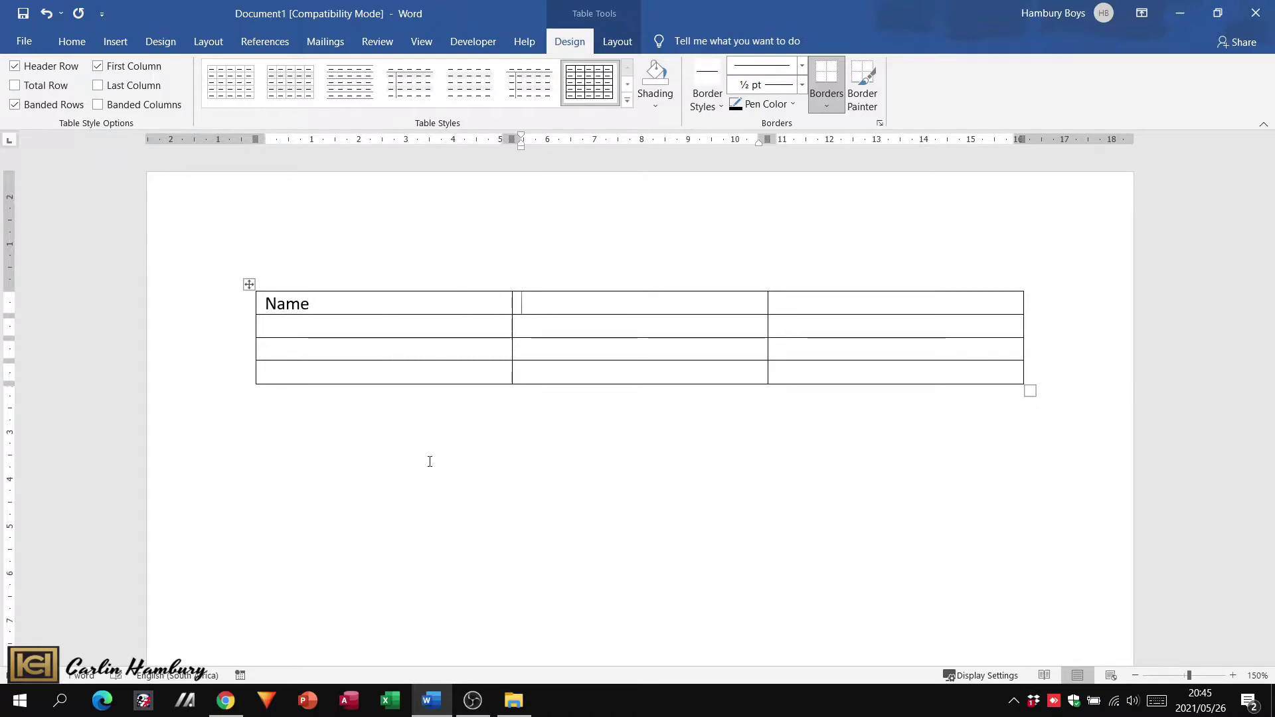
text(Surnam)
key(BackSpace)
text(me)
key(Tab)
text(Picture)
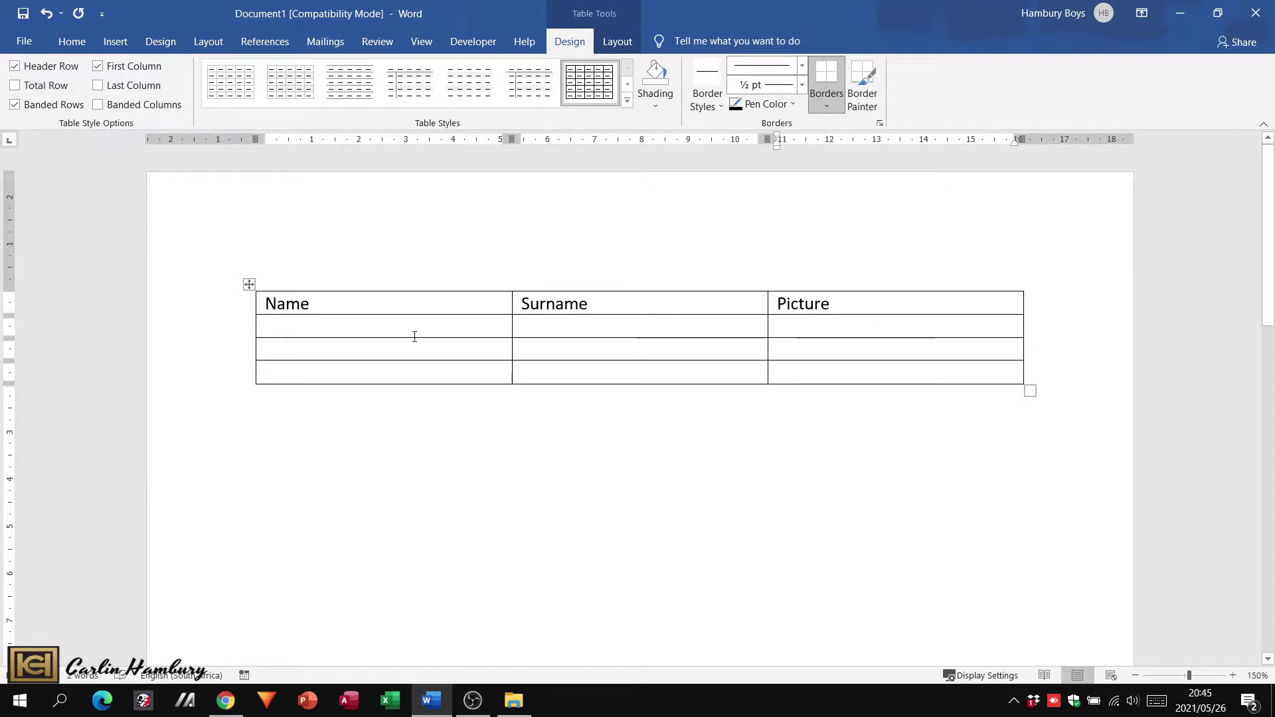
click(359, 325)
click(785, 329)
click(661, 350)
click(594, 369)
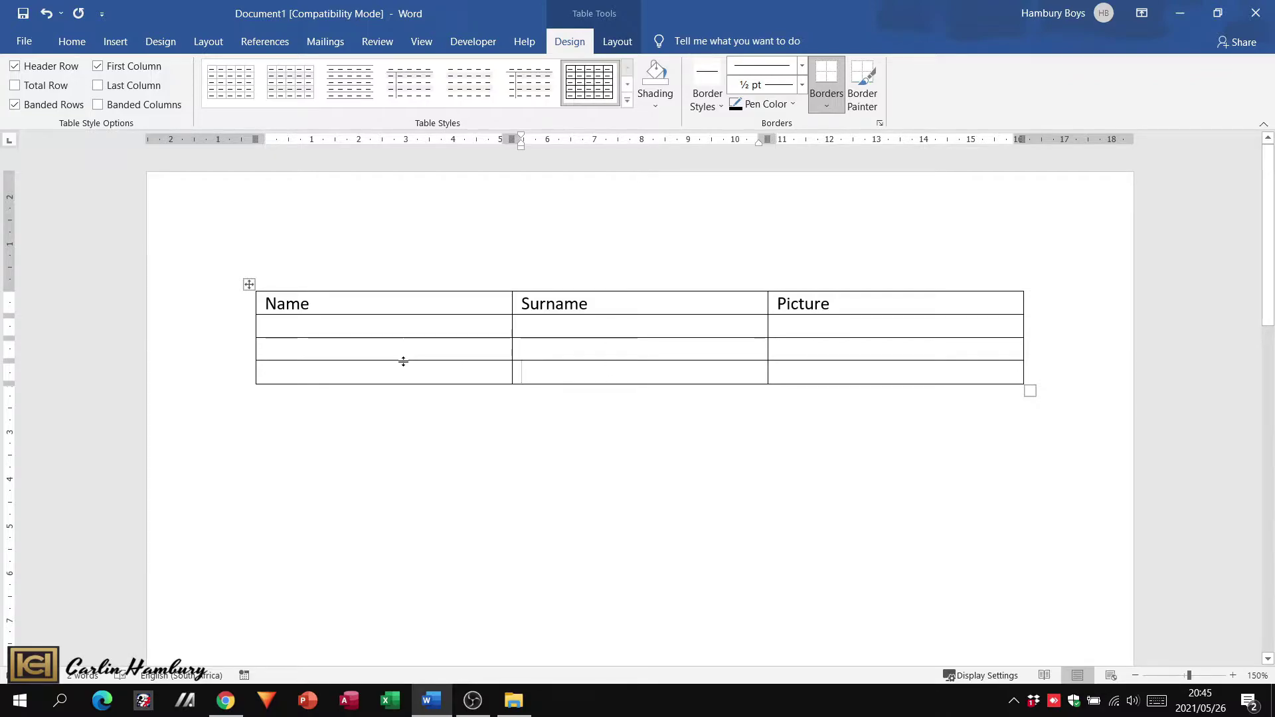
click(382, 369)
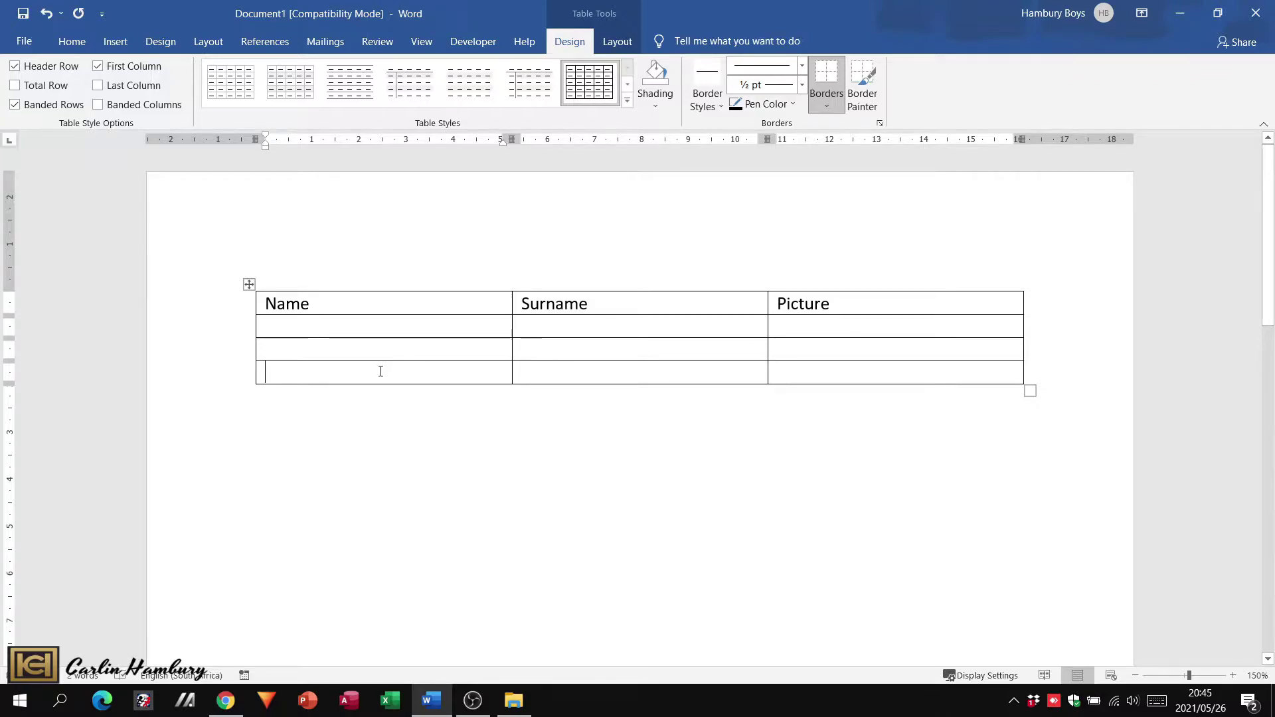
Insert four blank rows above the heading row of the table and delete those new rows again.
click(248, 283)
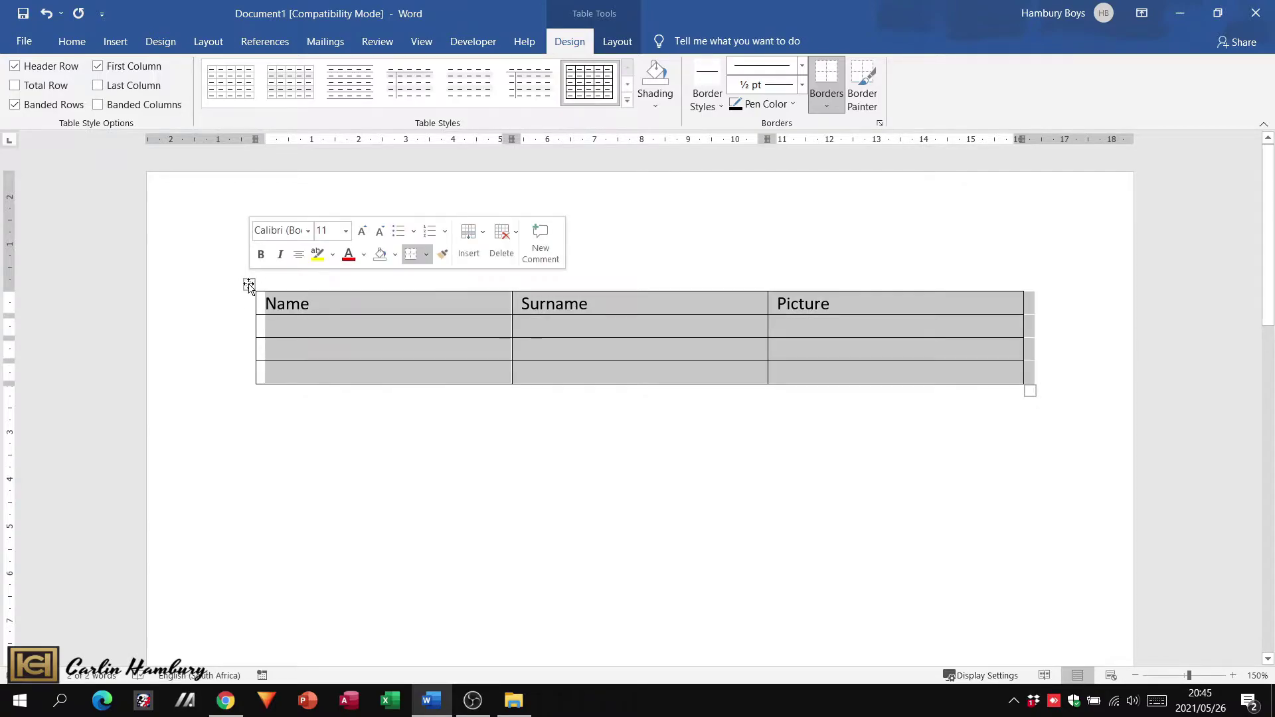
right_click(248, 285)
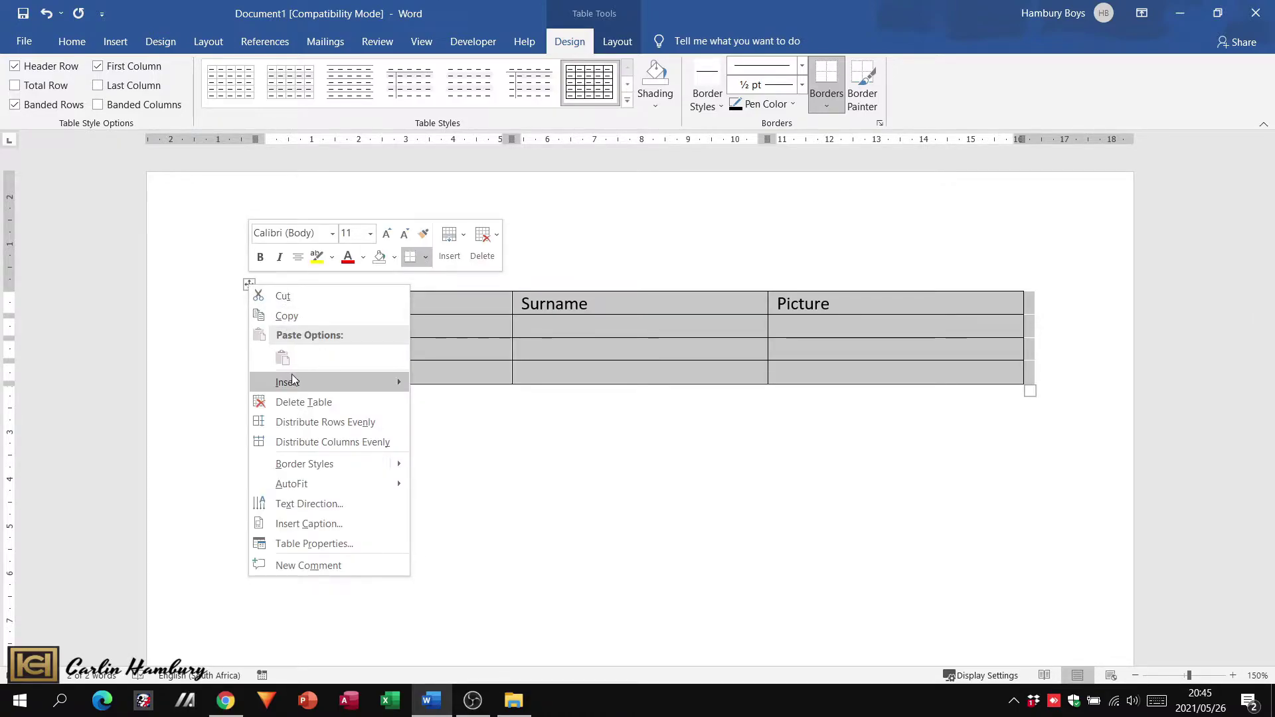
mouse_move(292, 382)
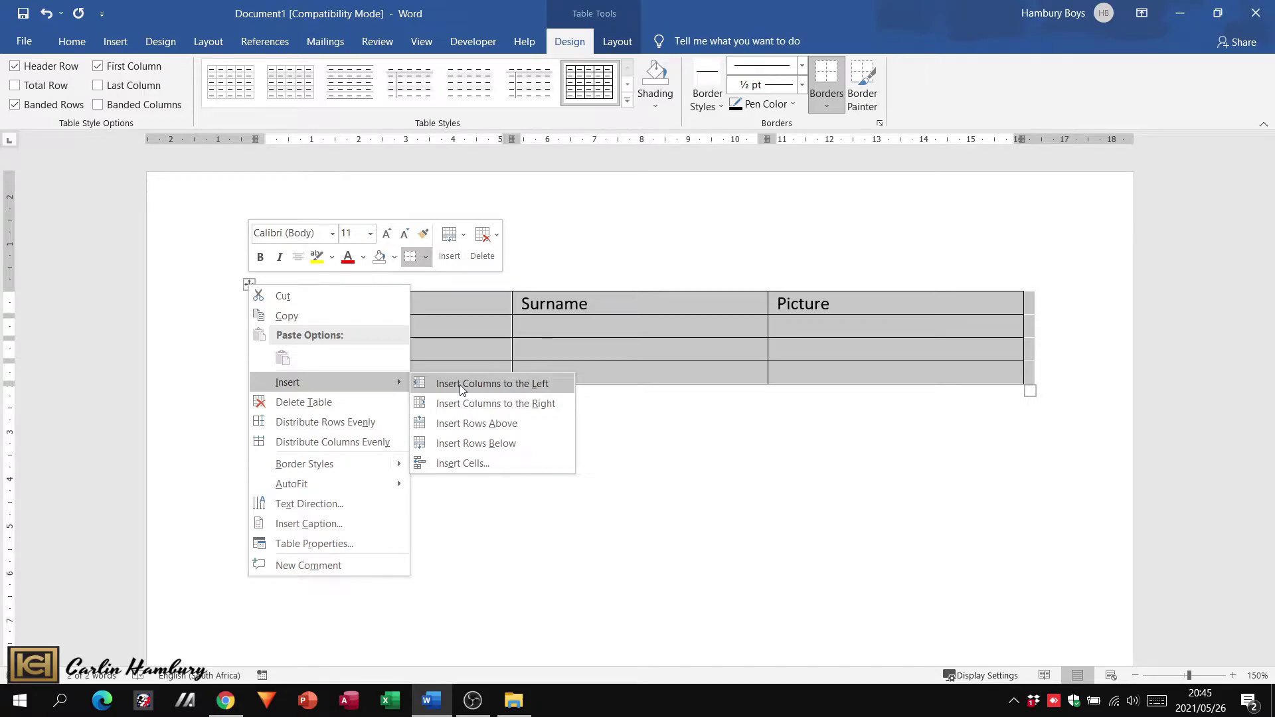
mouse_move(380, 385)
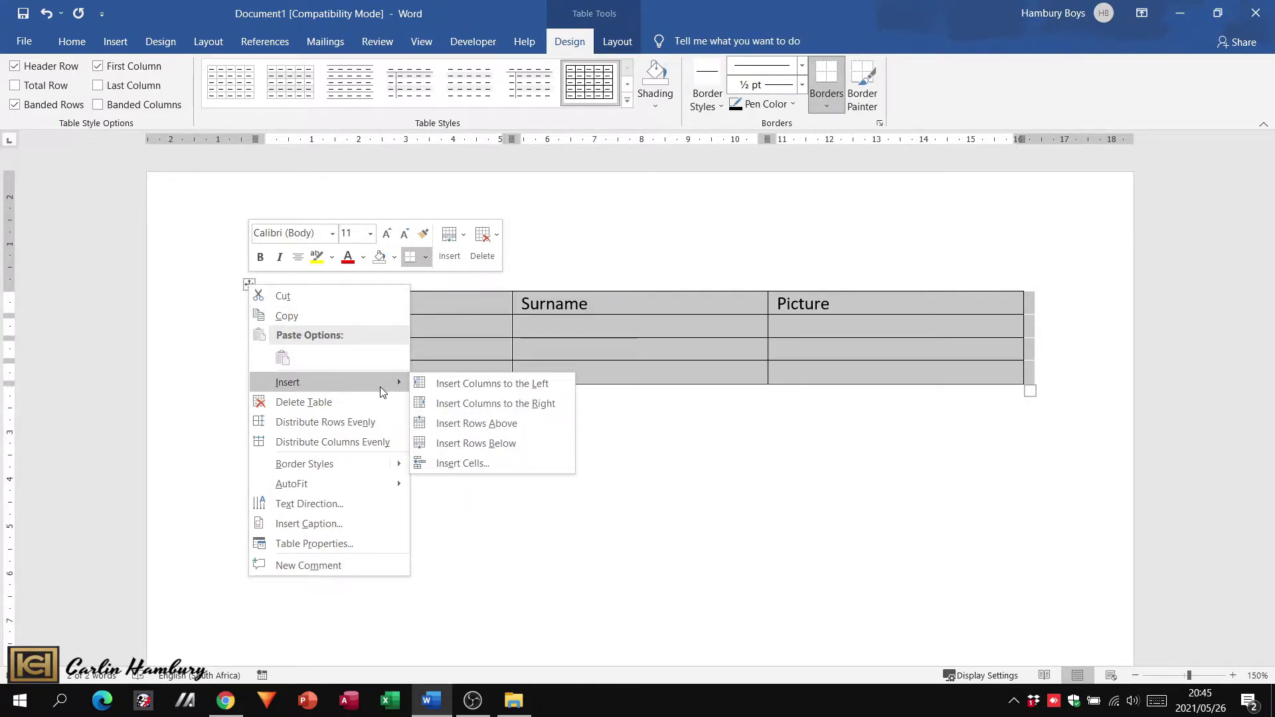
click(497, 426)
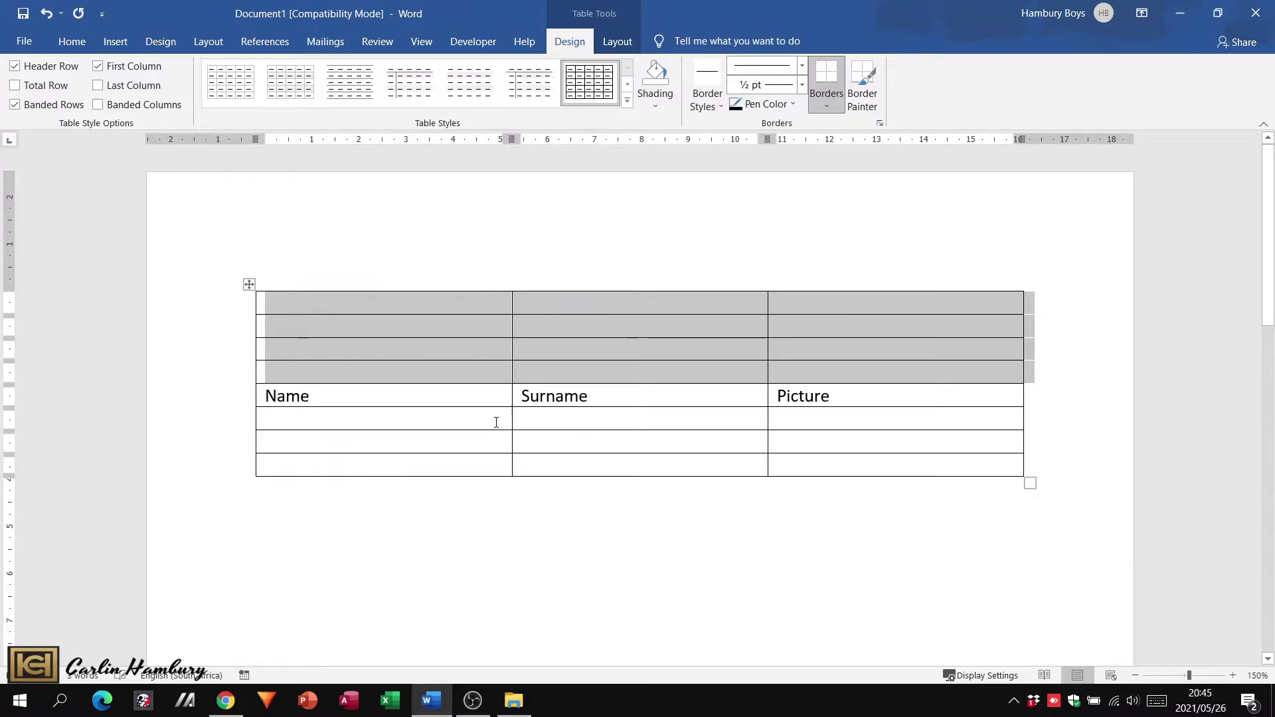
right_click(250, 286)
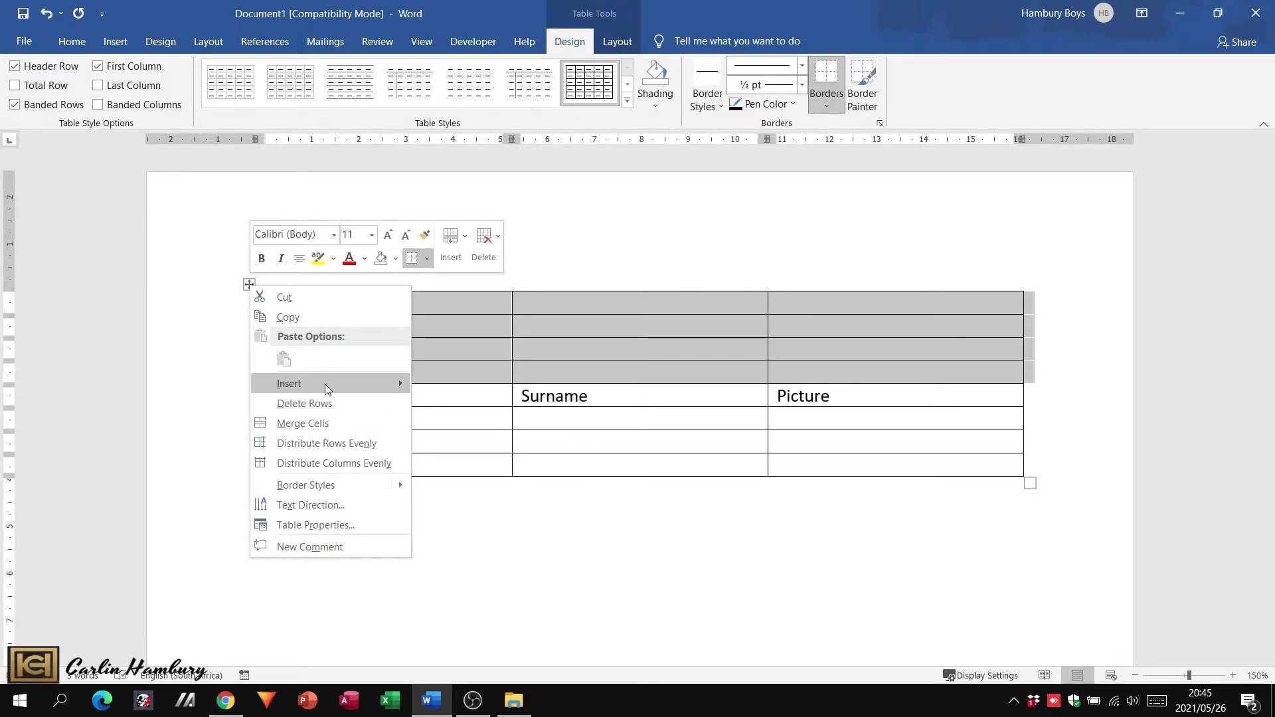
click(328, 403)
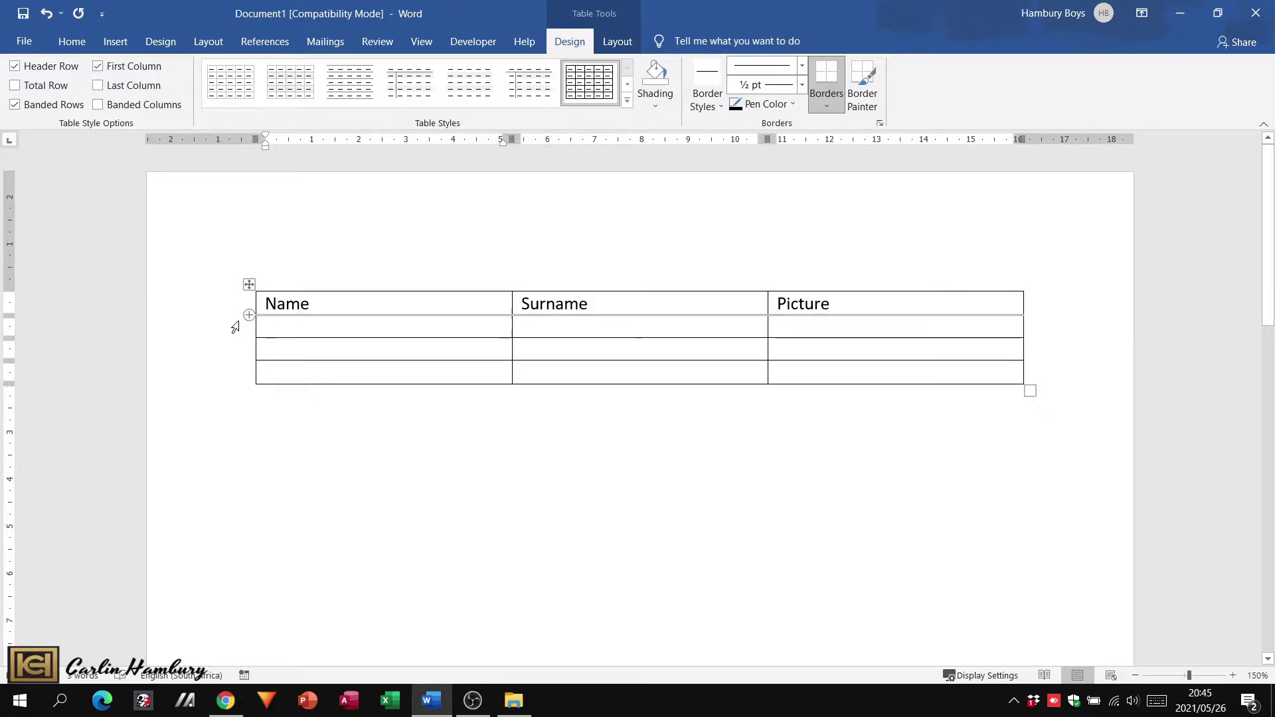
click(249, 287)
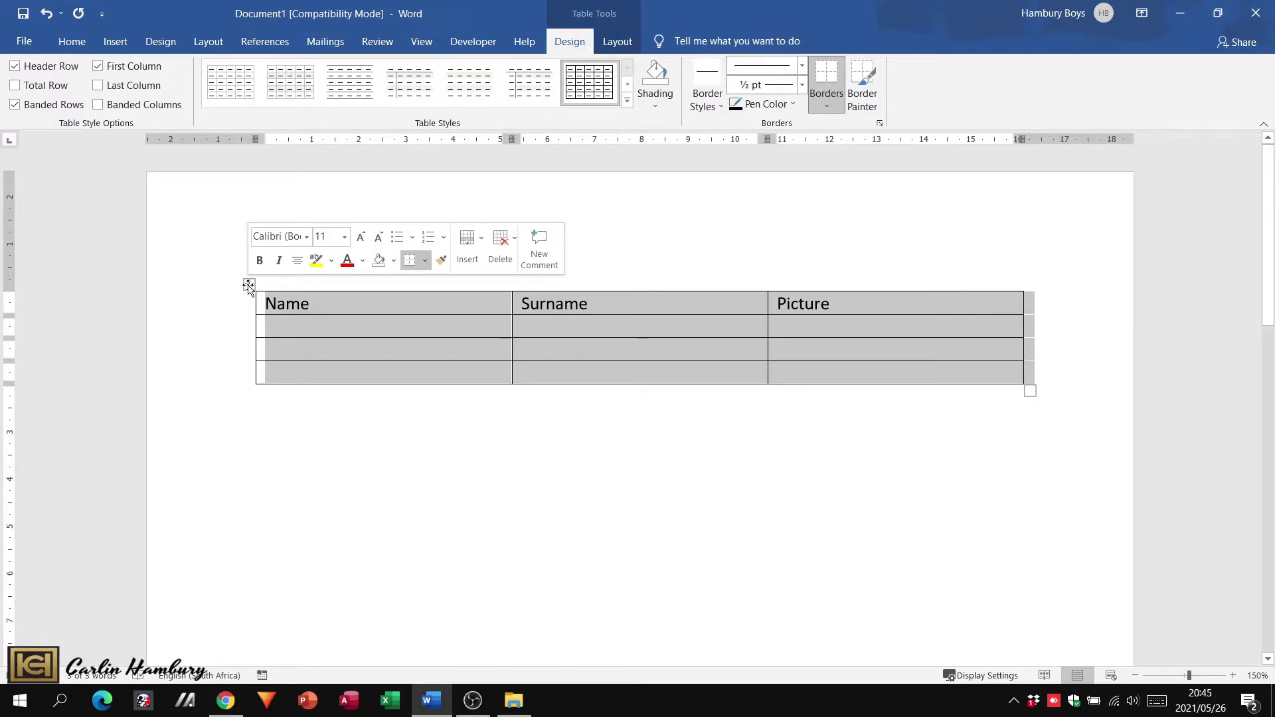
right_click(249, 286)
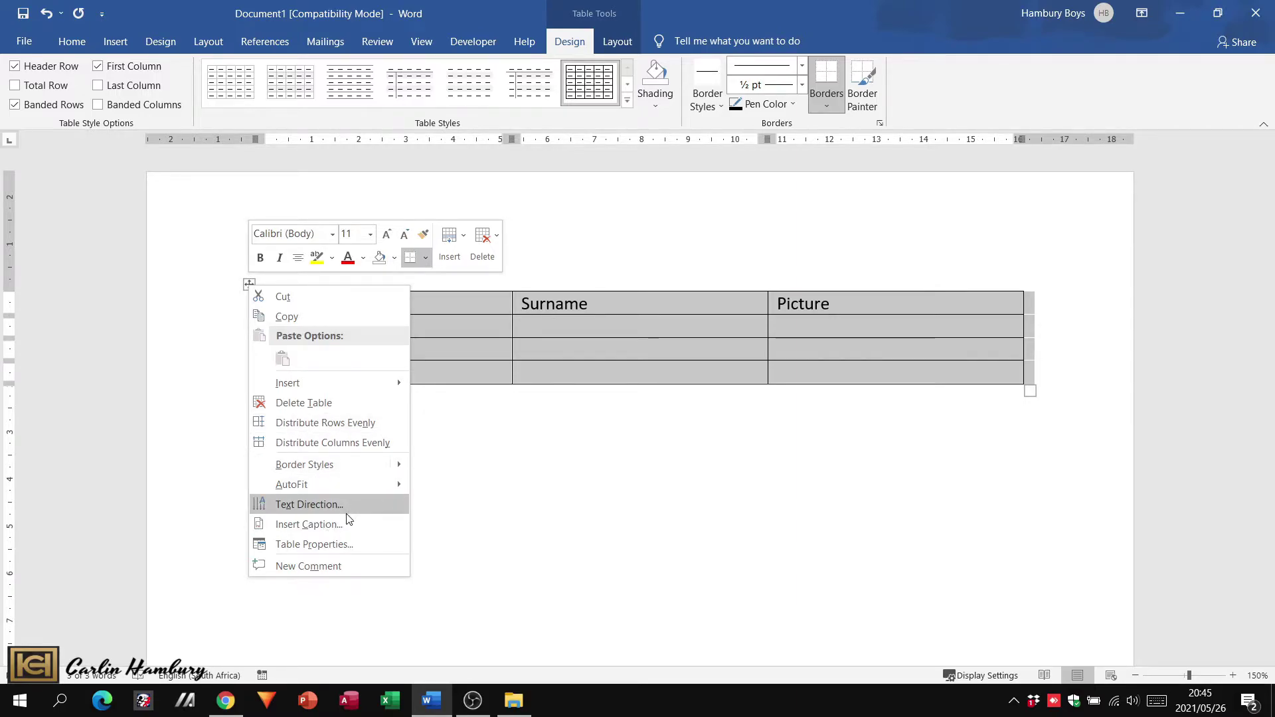
click(476, 517)
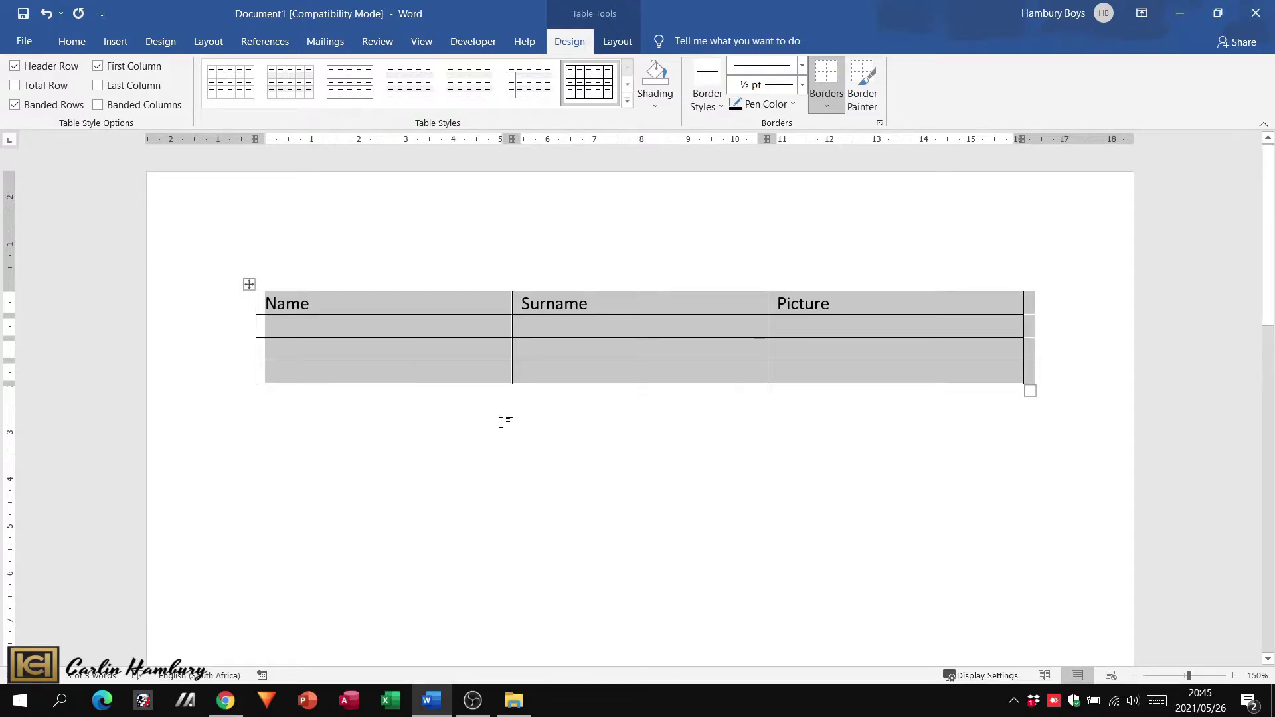
click(492, 462)
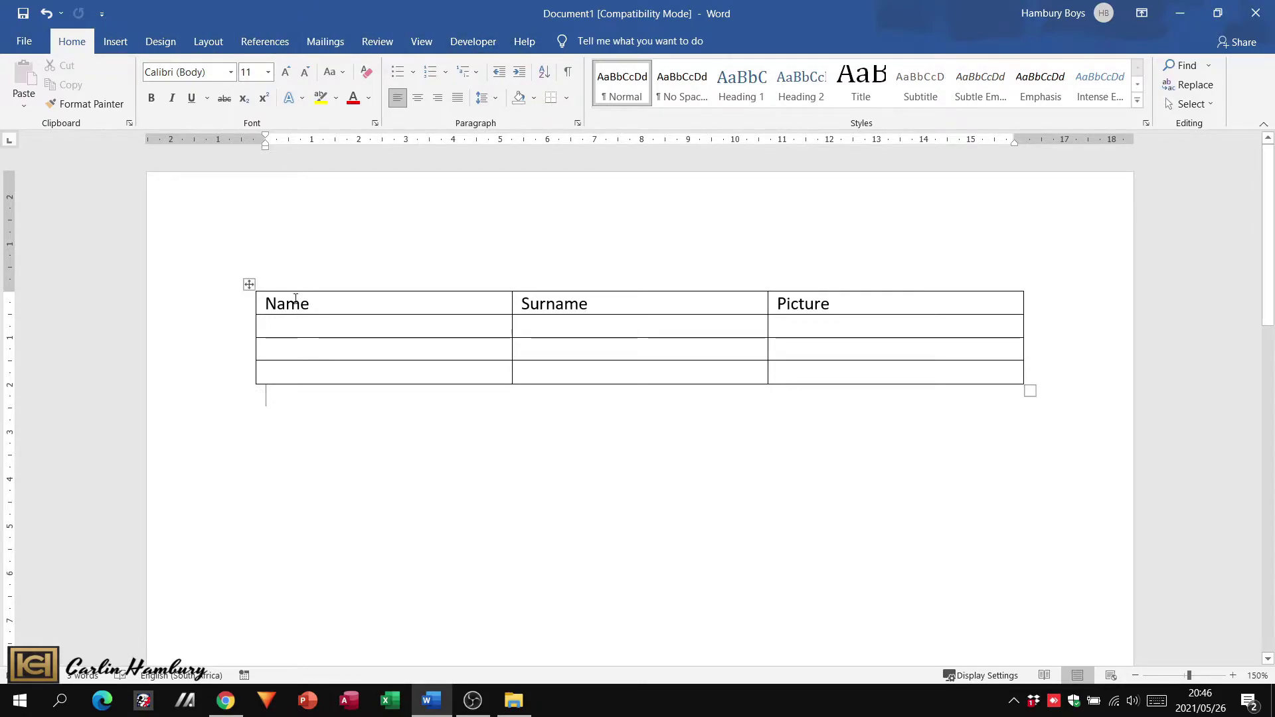
Apply the light grid table style with red borders to the whole table.
click(249, 285)
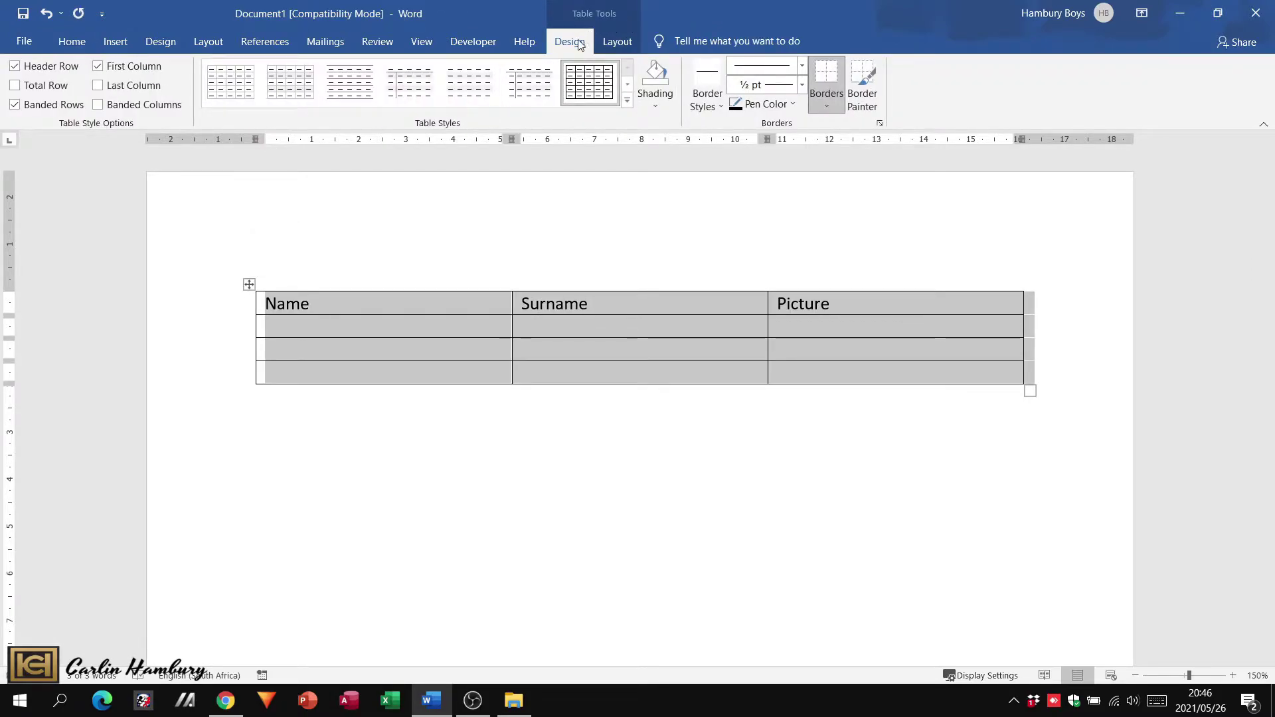
click(614, 46)
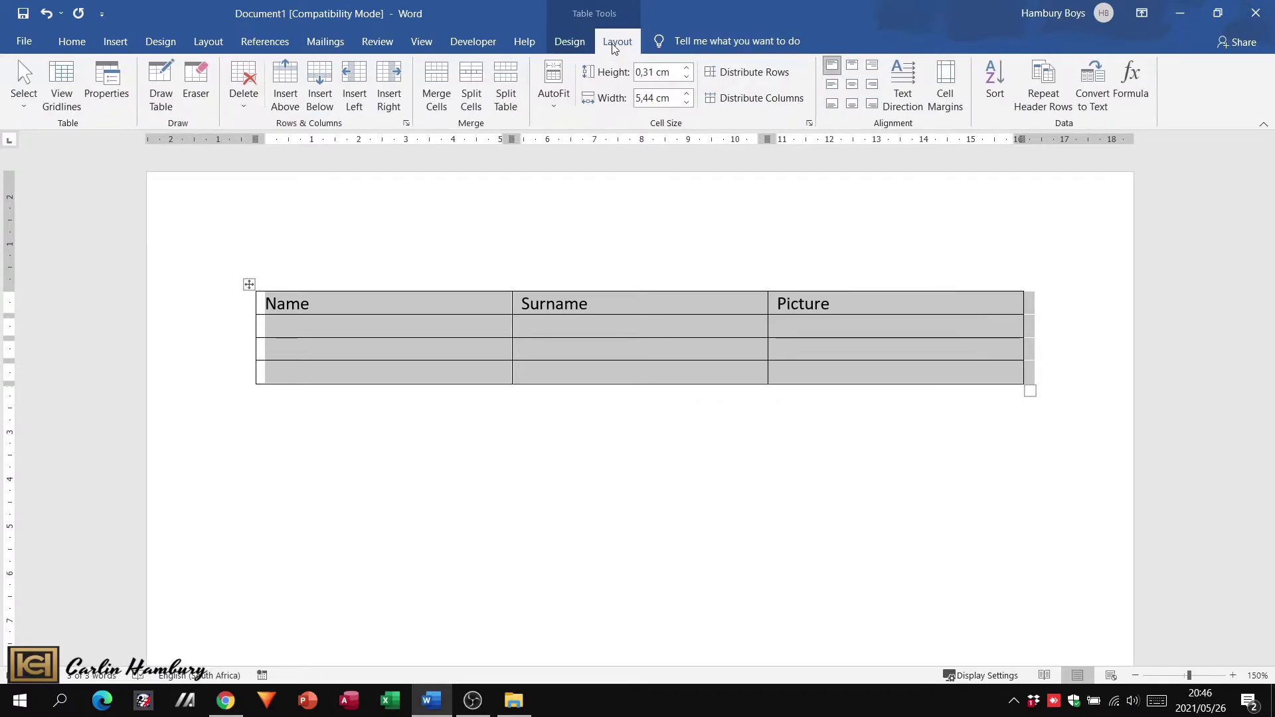
click(570, 44)
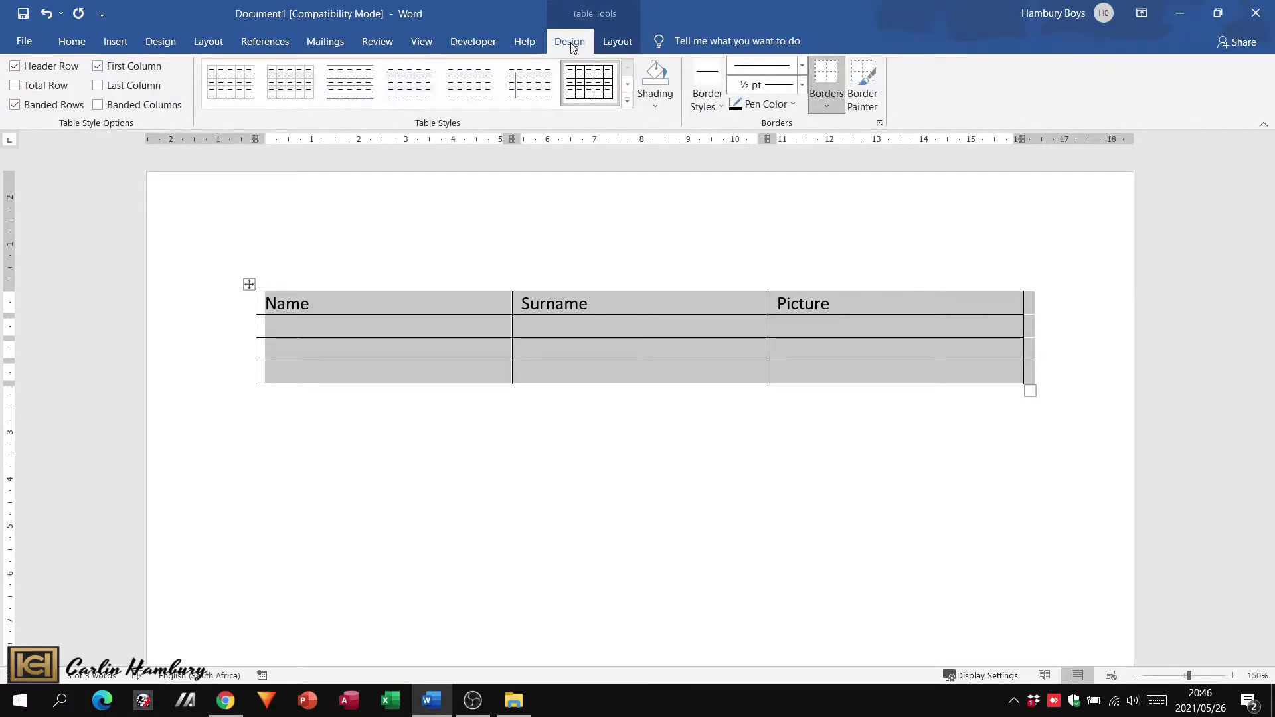
click(598, 45)
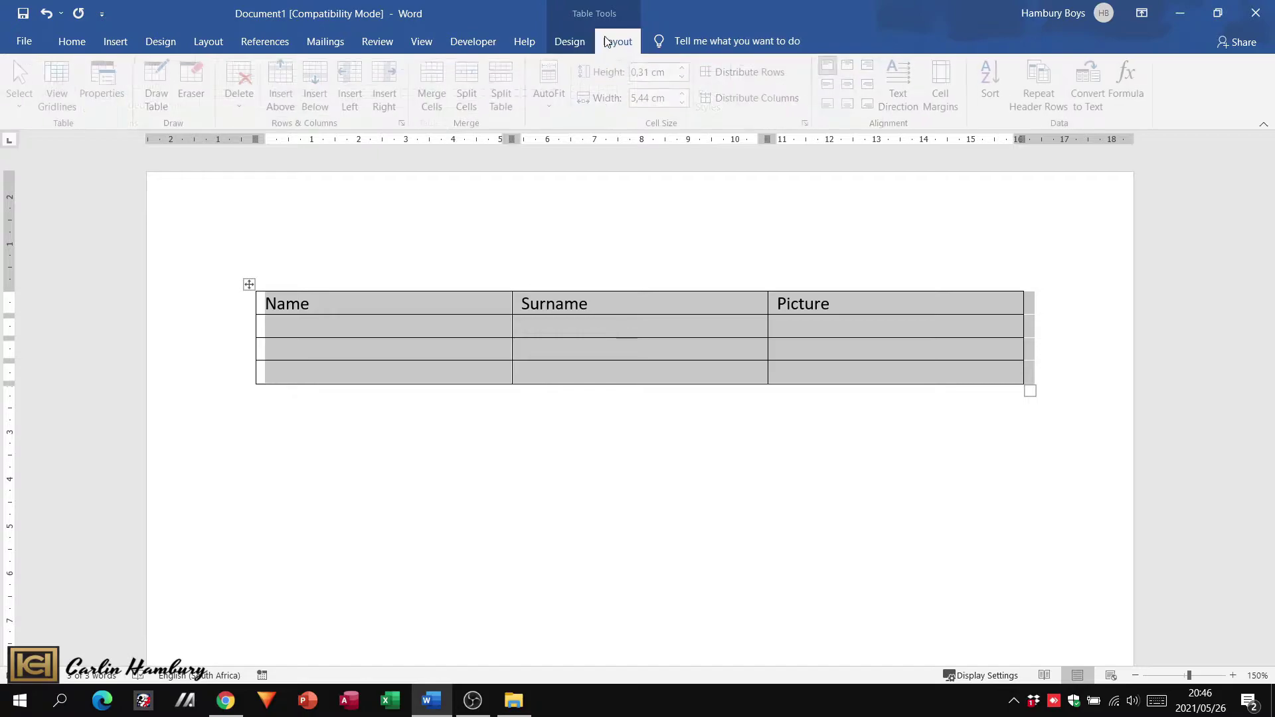
click(585, 44)
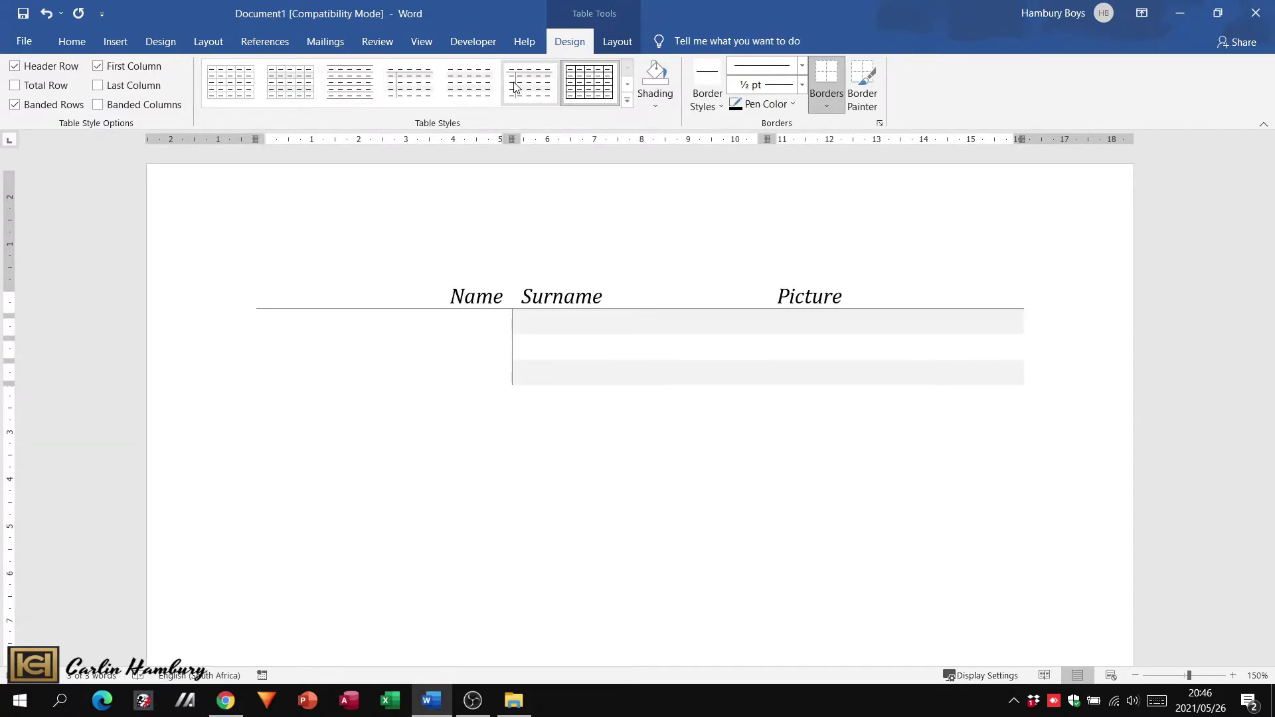
click(626, 85)
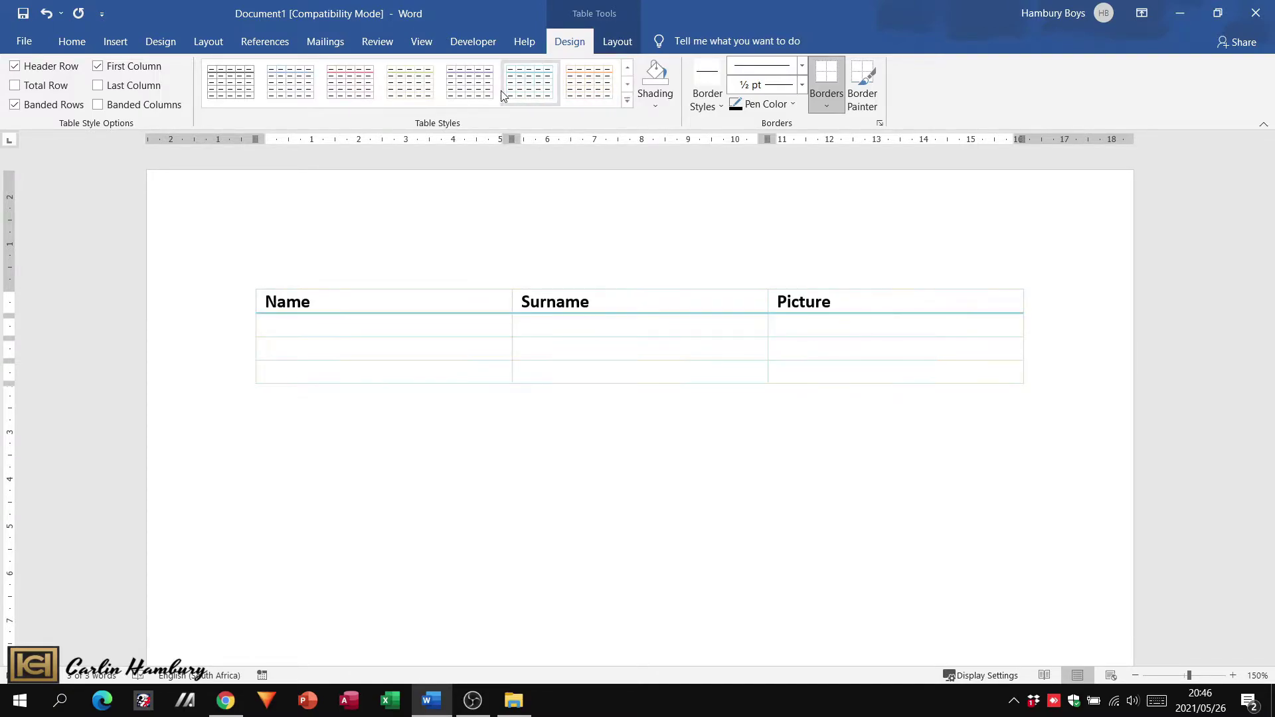
click(362, 99)
click(325, 287)
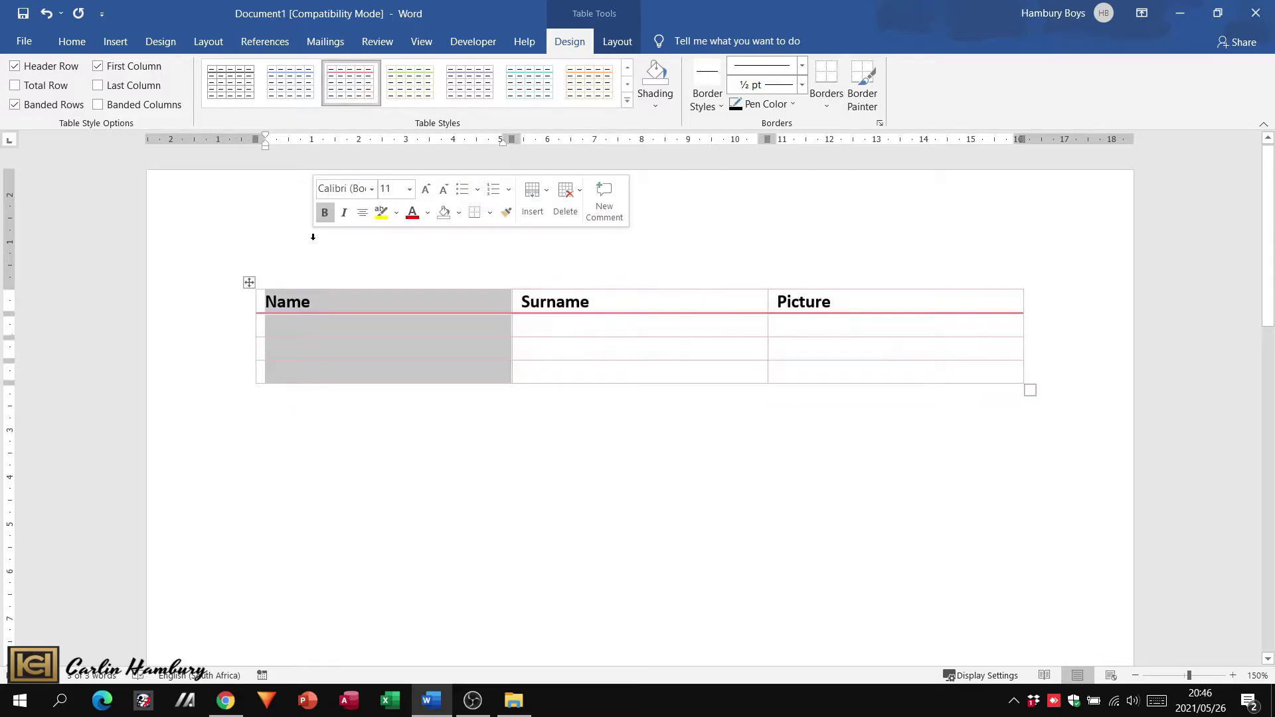
click(326, 358)
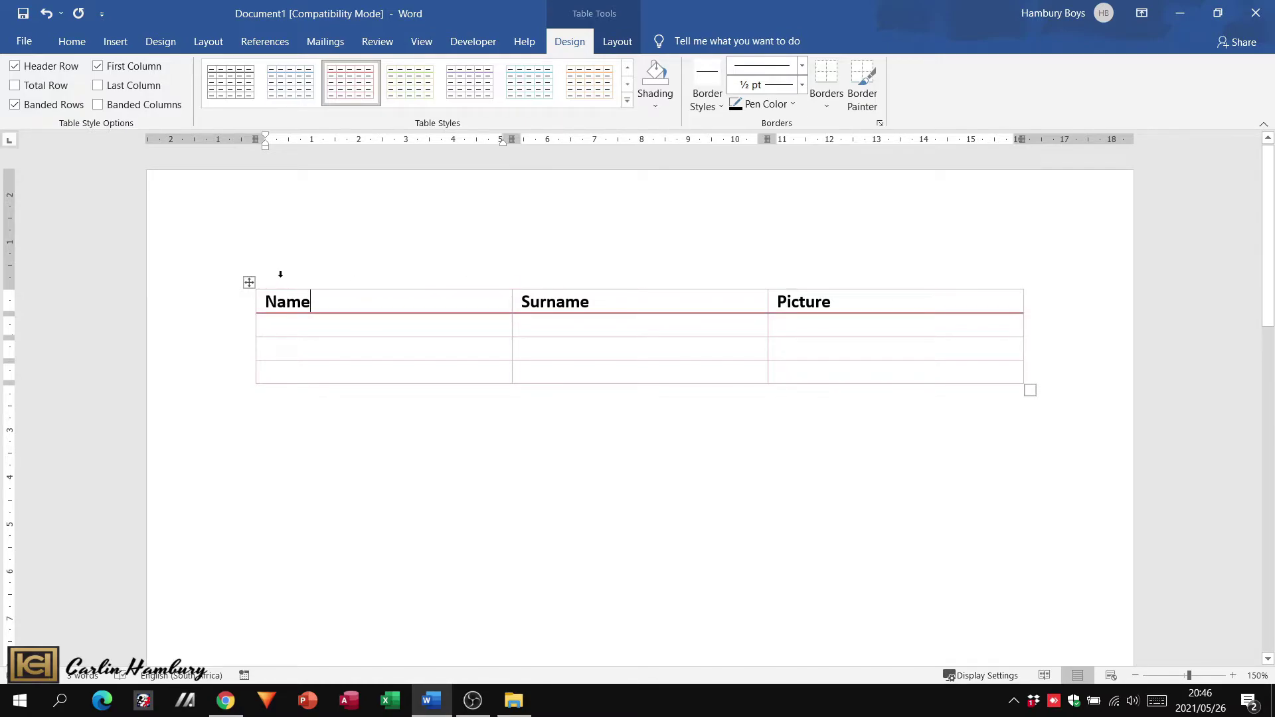
click(542, 445)
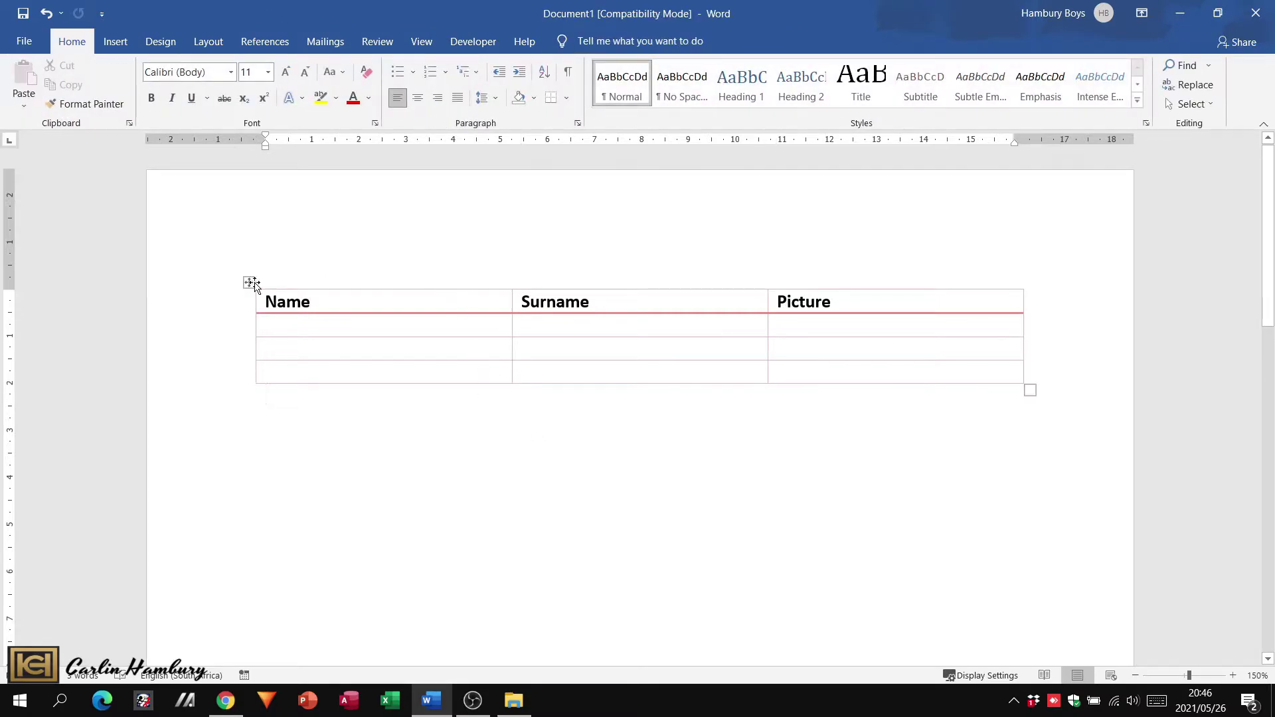
click(298, 284)
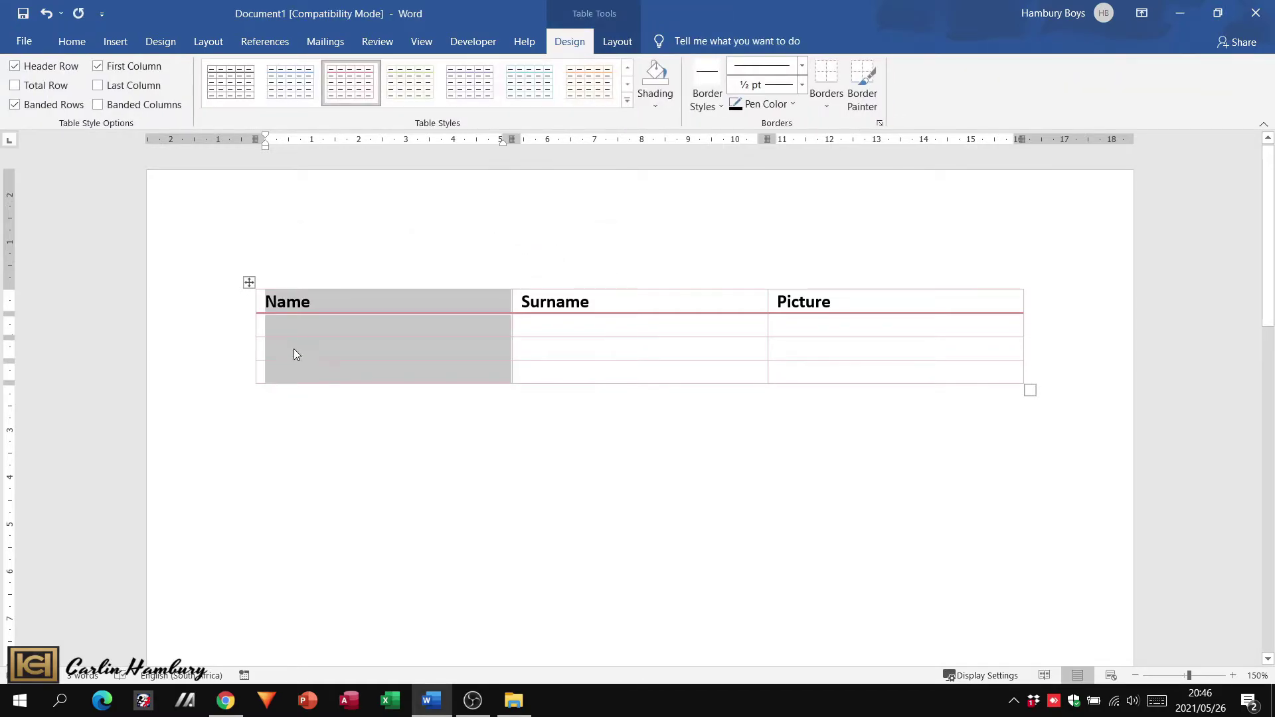
click(592, 287)
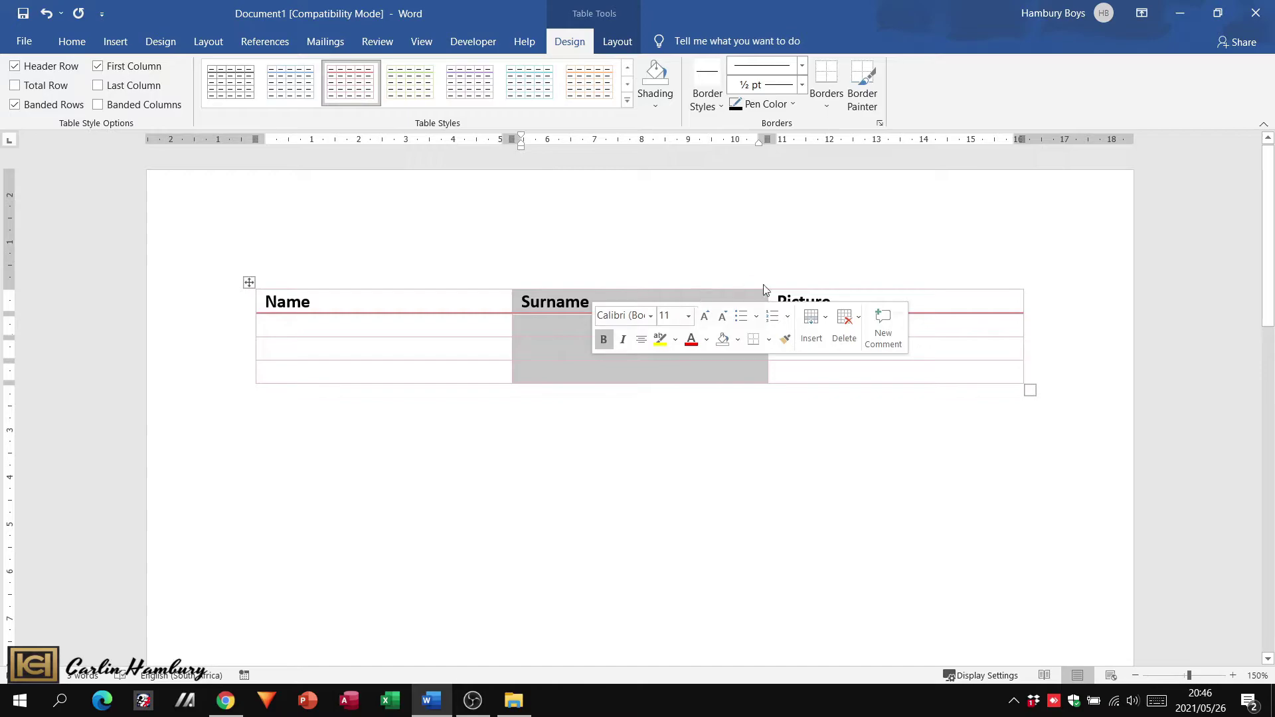
click(816, 285)
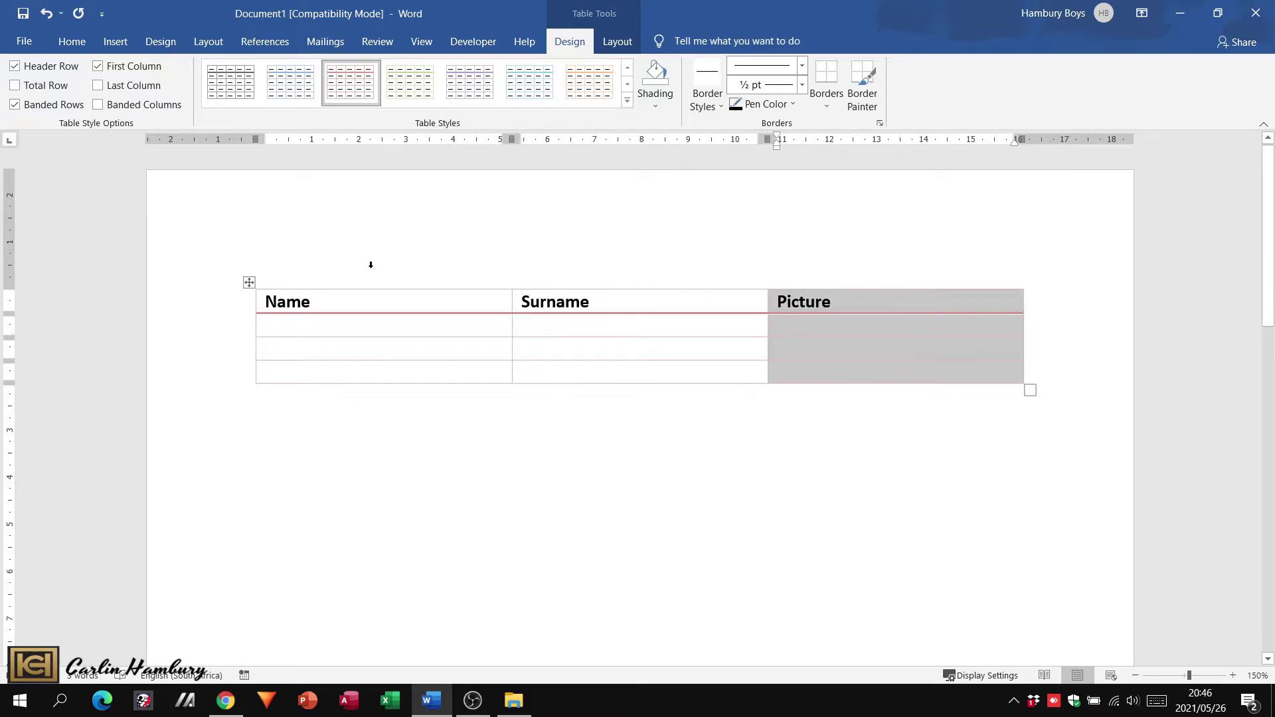
Shade the table's heading row with a light orange theme colour.
click(237, 305)
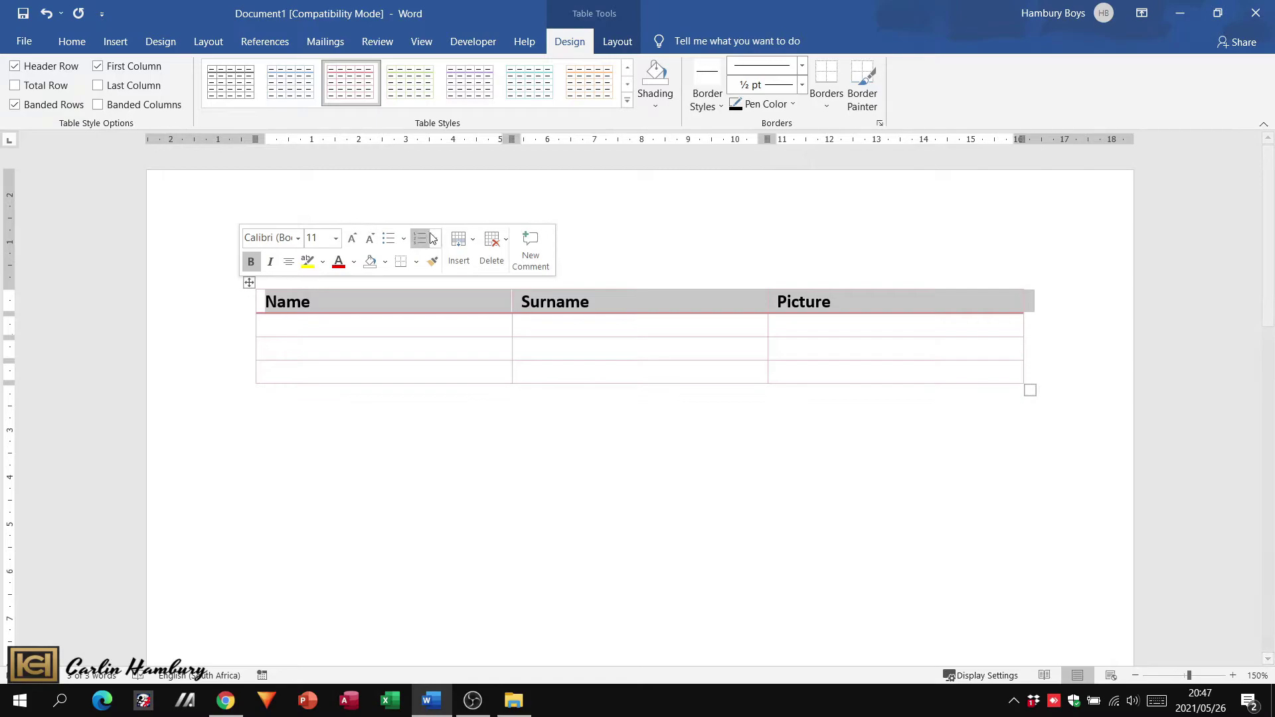
click(656, 105)
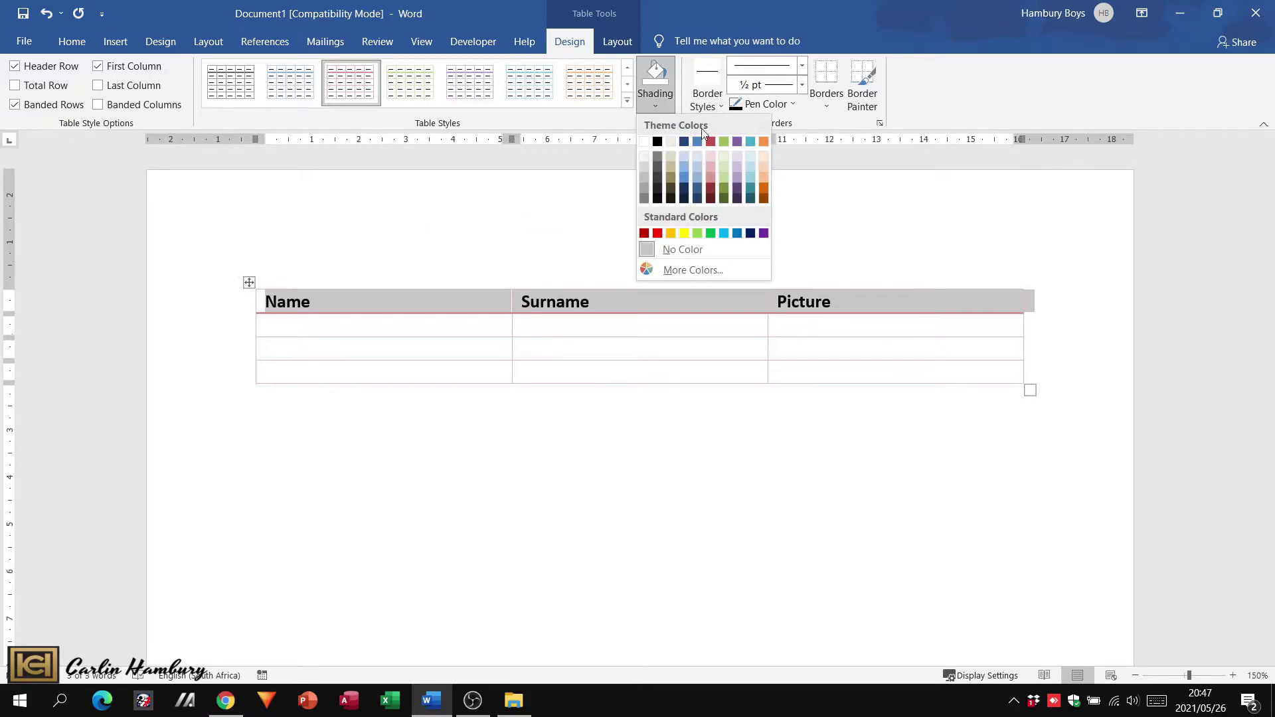
click(764, 180)
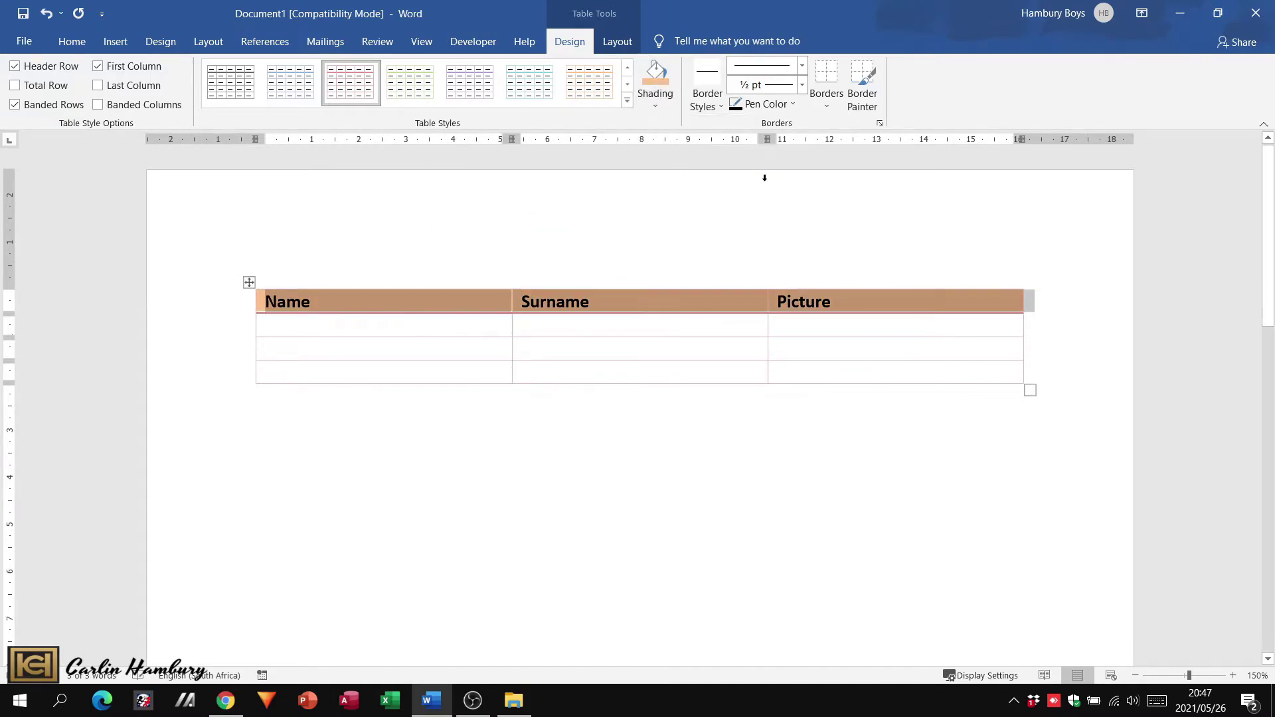
Shade the three blank rows below the table's heading row with the standard yellow colour.
click(226, 330)
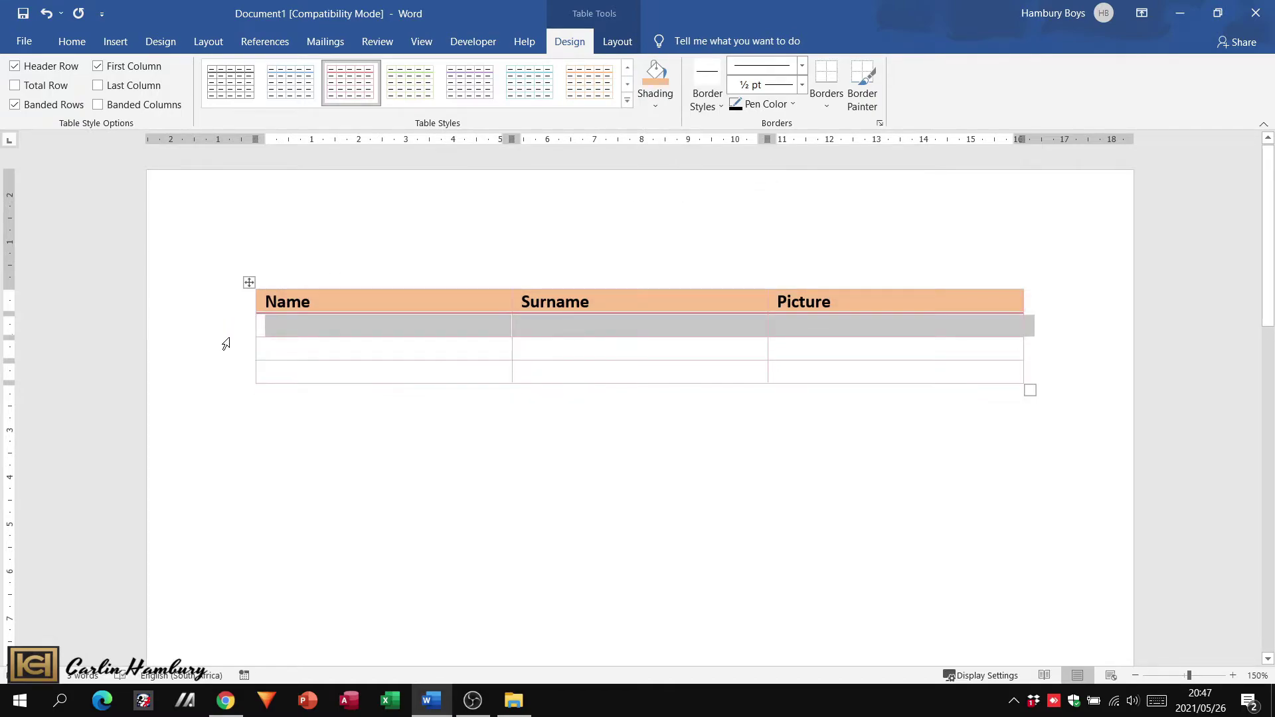
drag(226, 344, 221, 367)
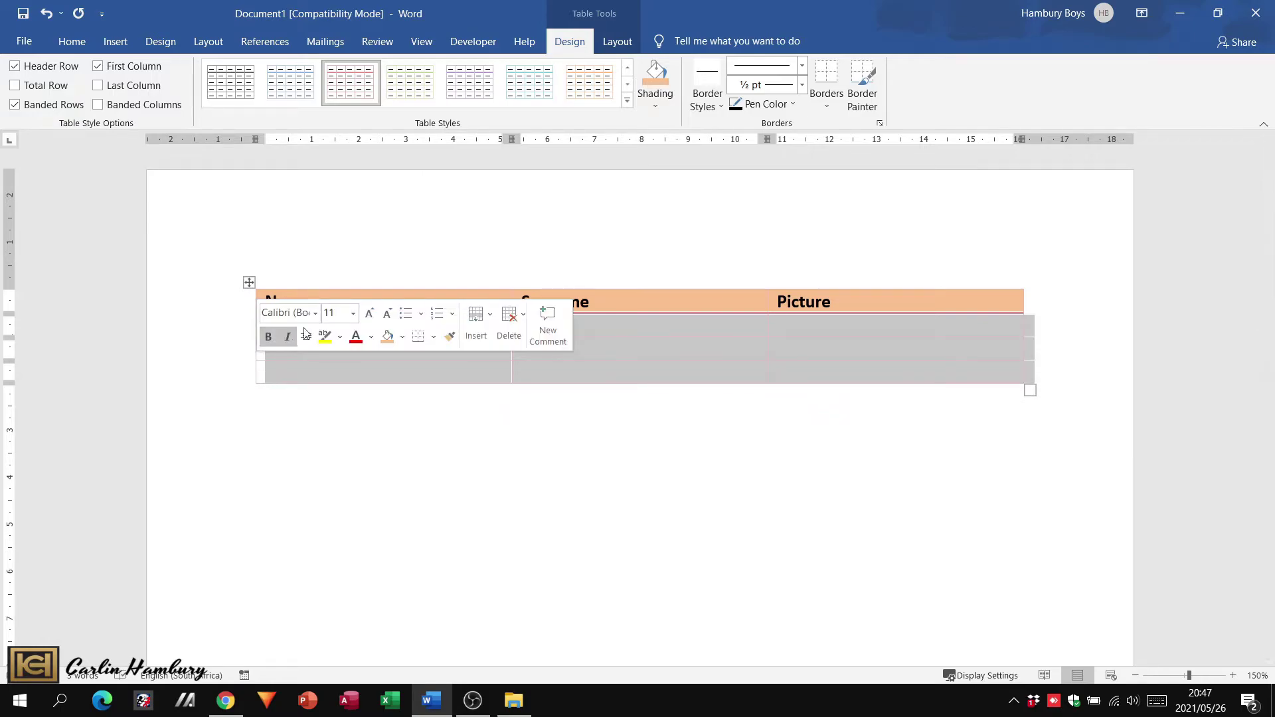
click(656, 108)
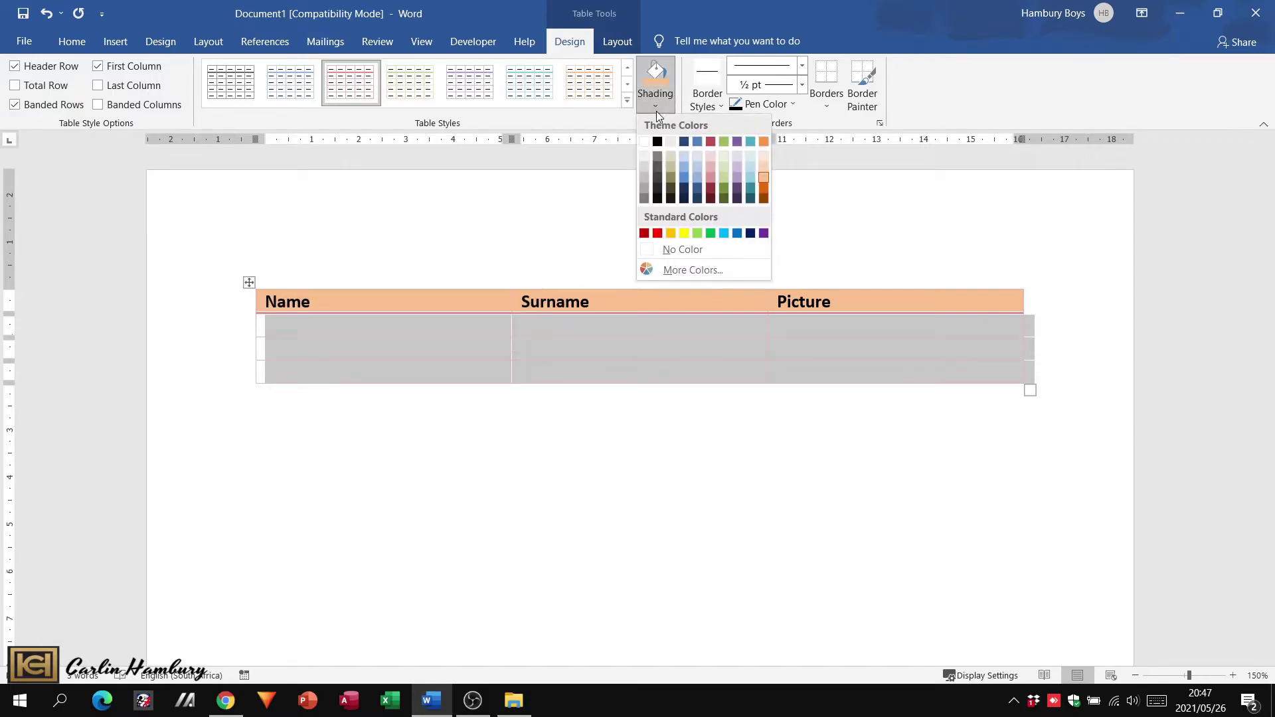
click(685, 234)
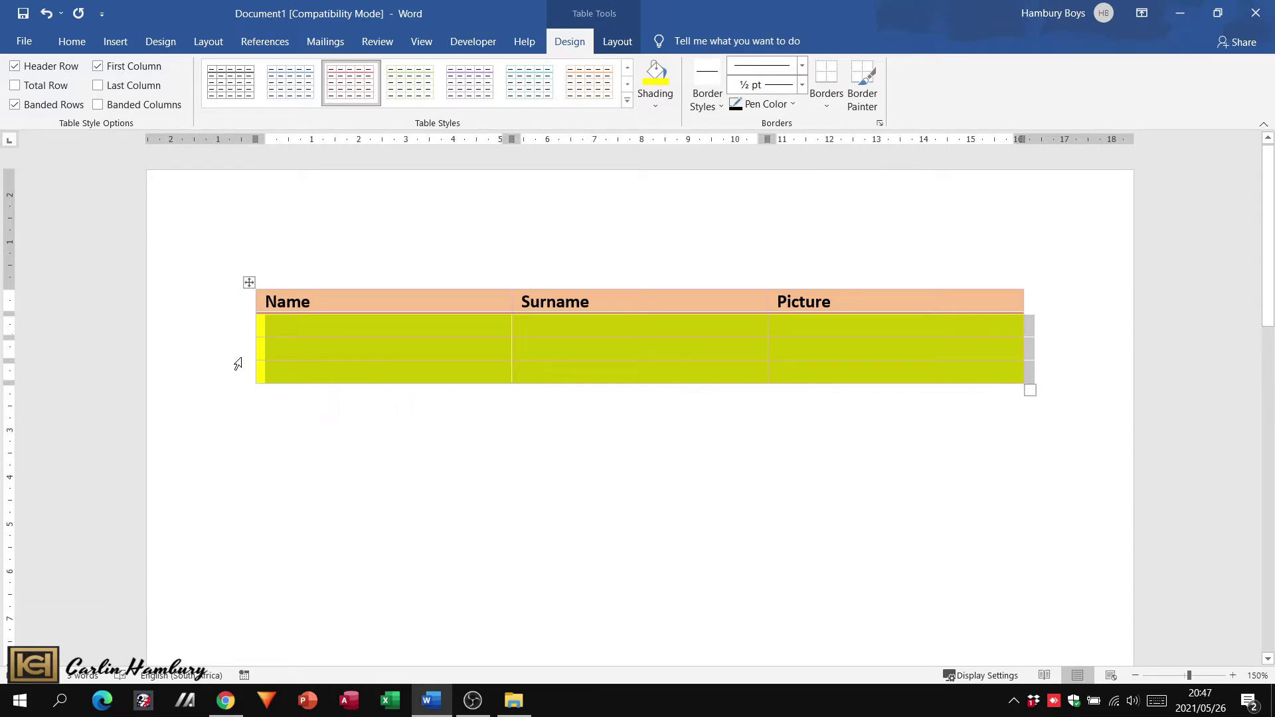
click(208, 352)
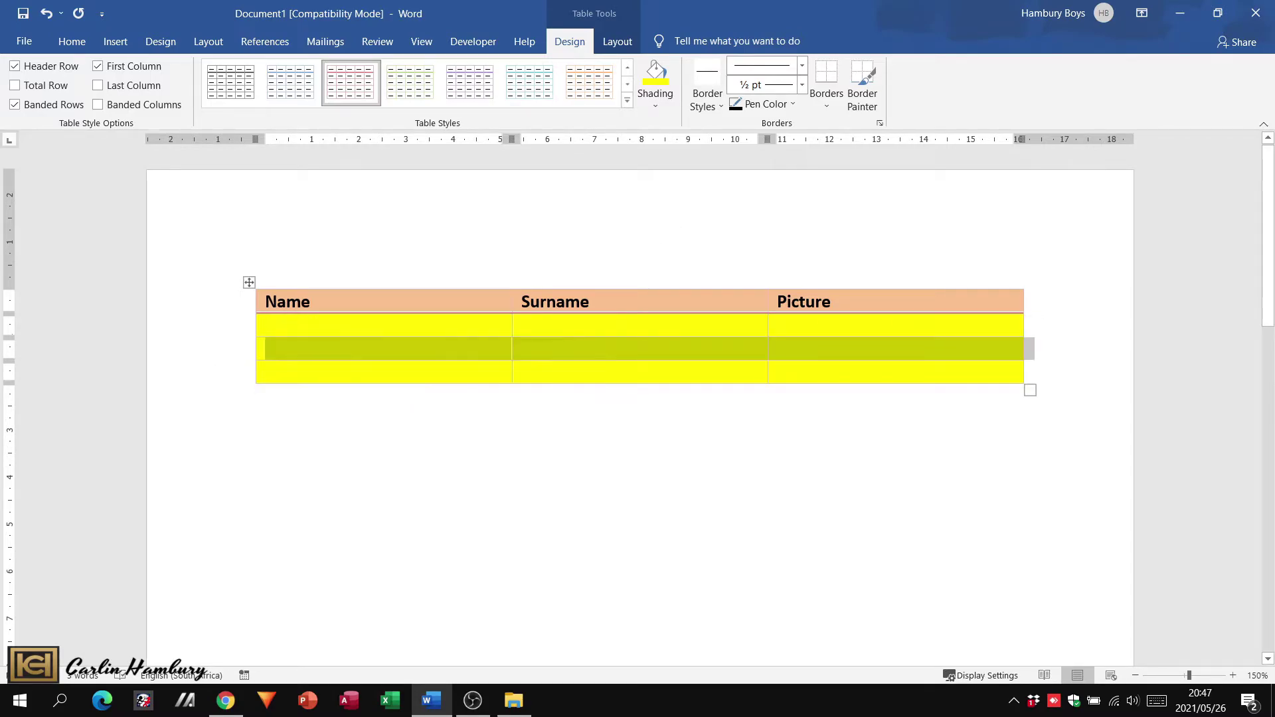
click(325, 324)
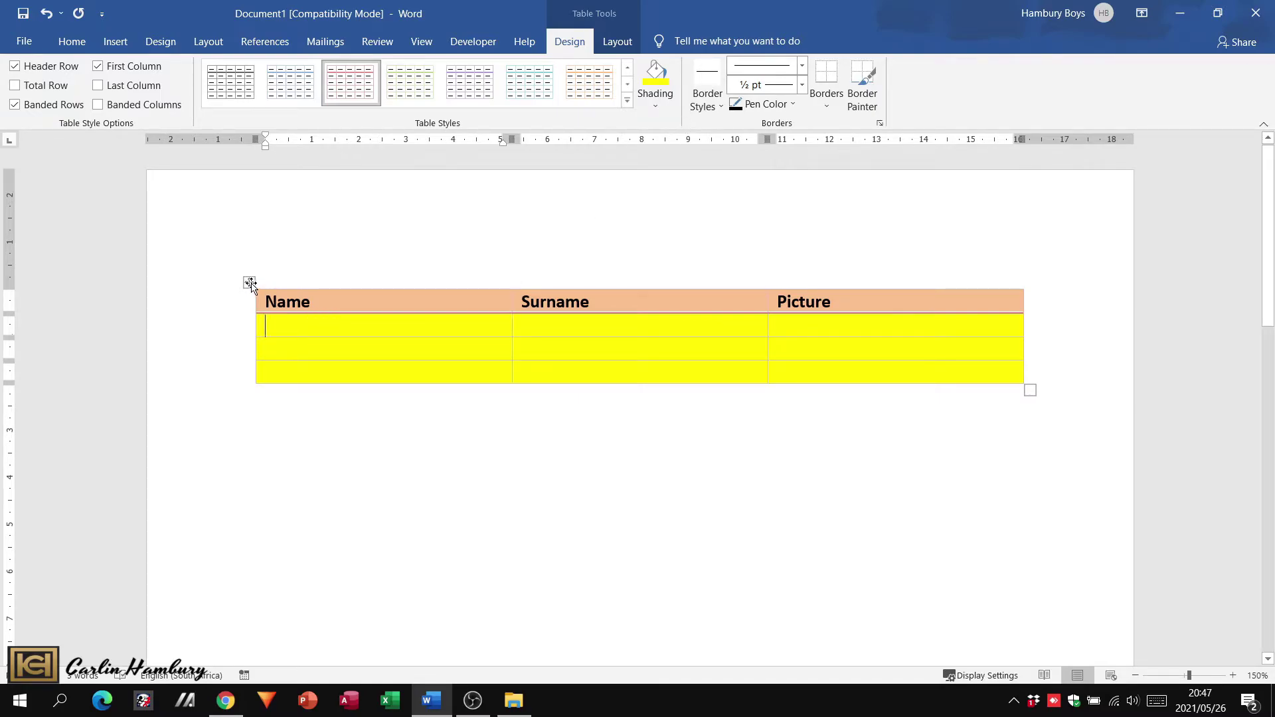
Paint the table's vertical lines with the 1½ pt black border style and apply it to all borders of the table.
click(249, 283)
click(720, 107)
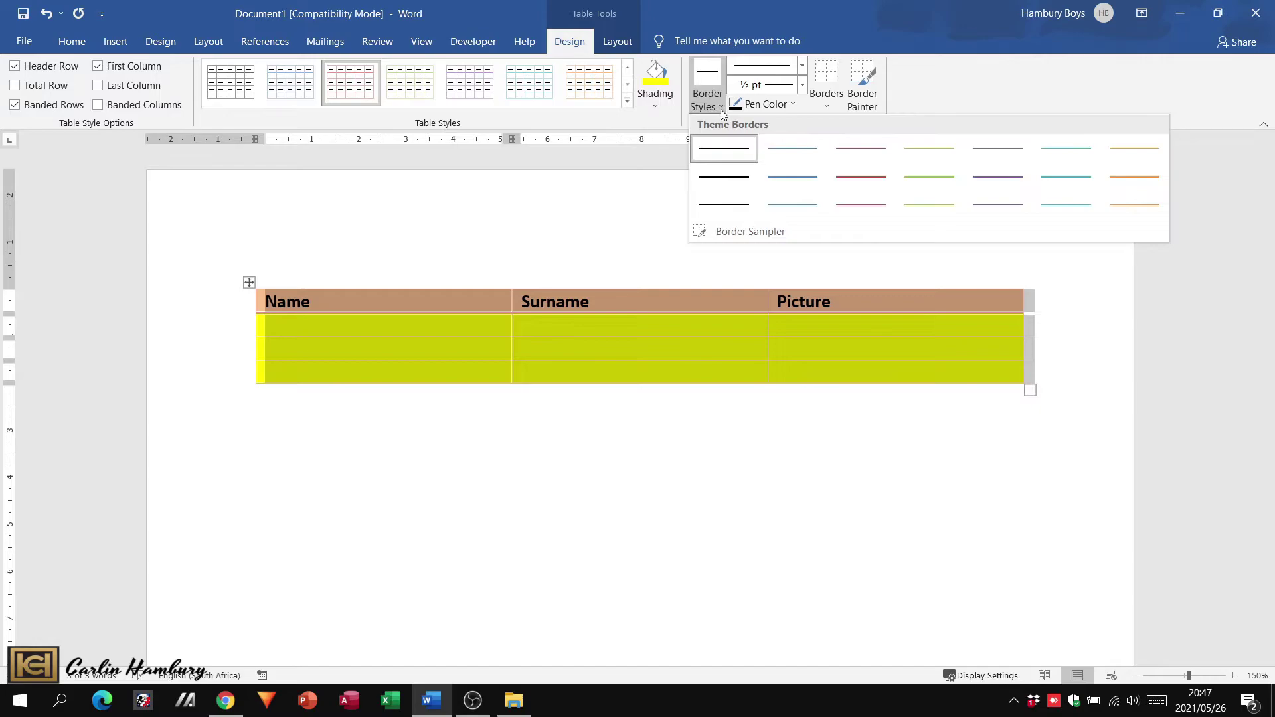
click(734, 176)
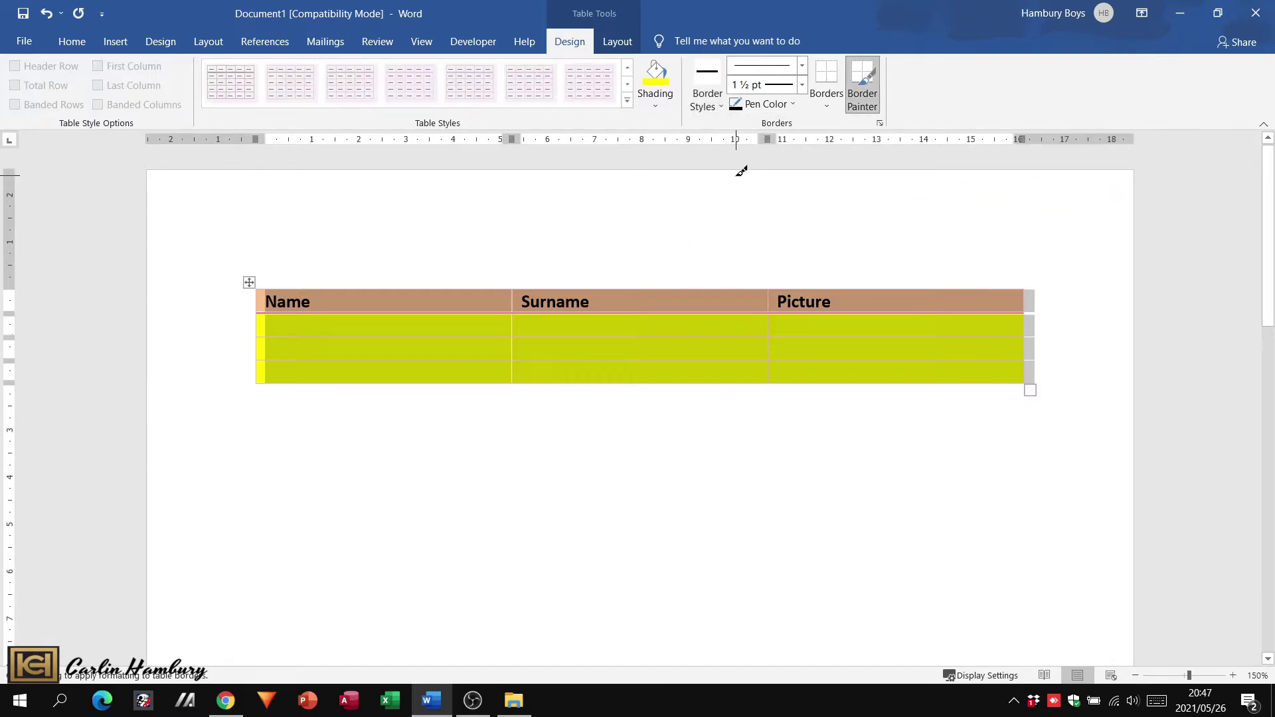
drag(257, 293, 260, 378)
drag(1029, 284, 1029, 377)
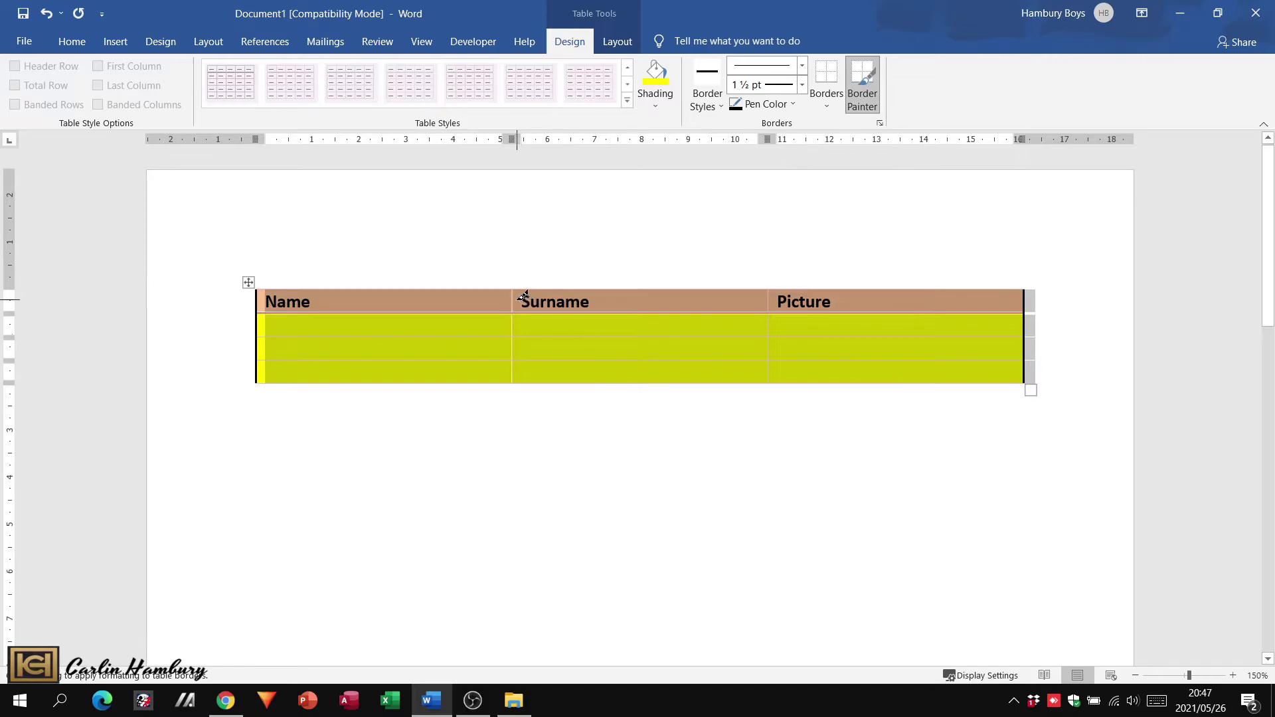
drag(514, 288, 518, 372)
drag(771, 290, 769, 378)
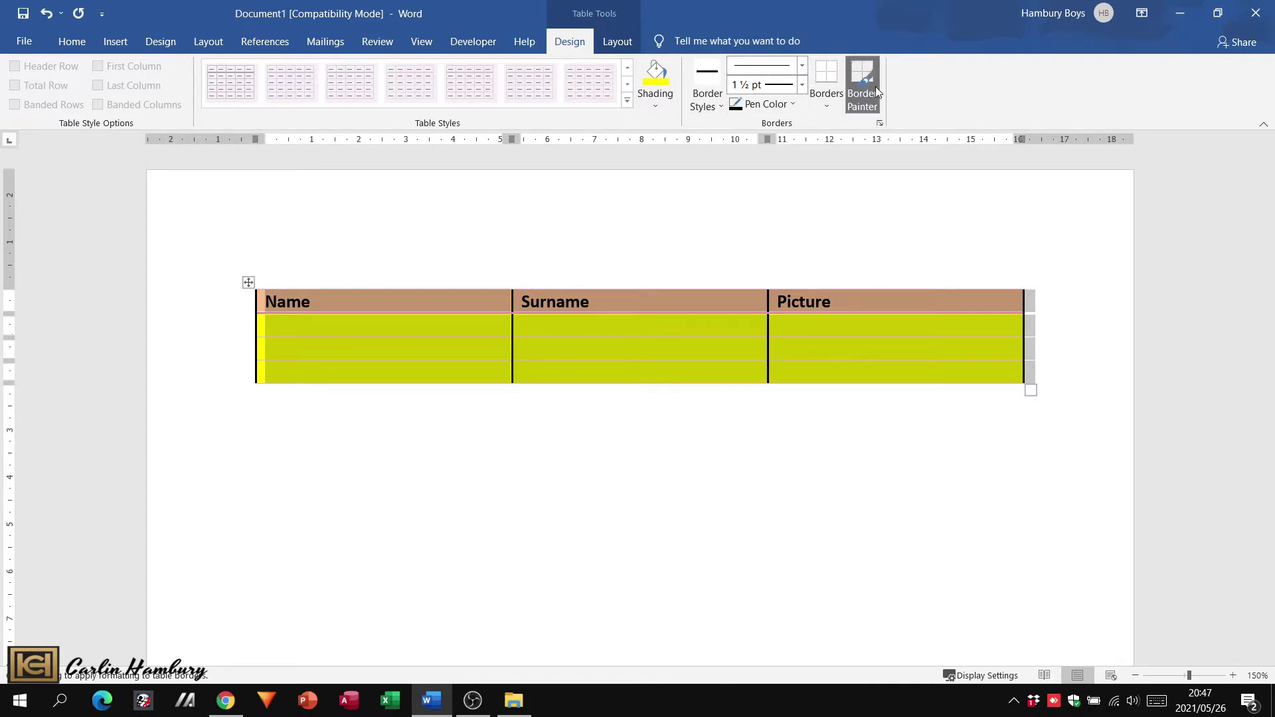
click(827, 106)
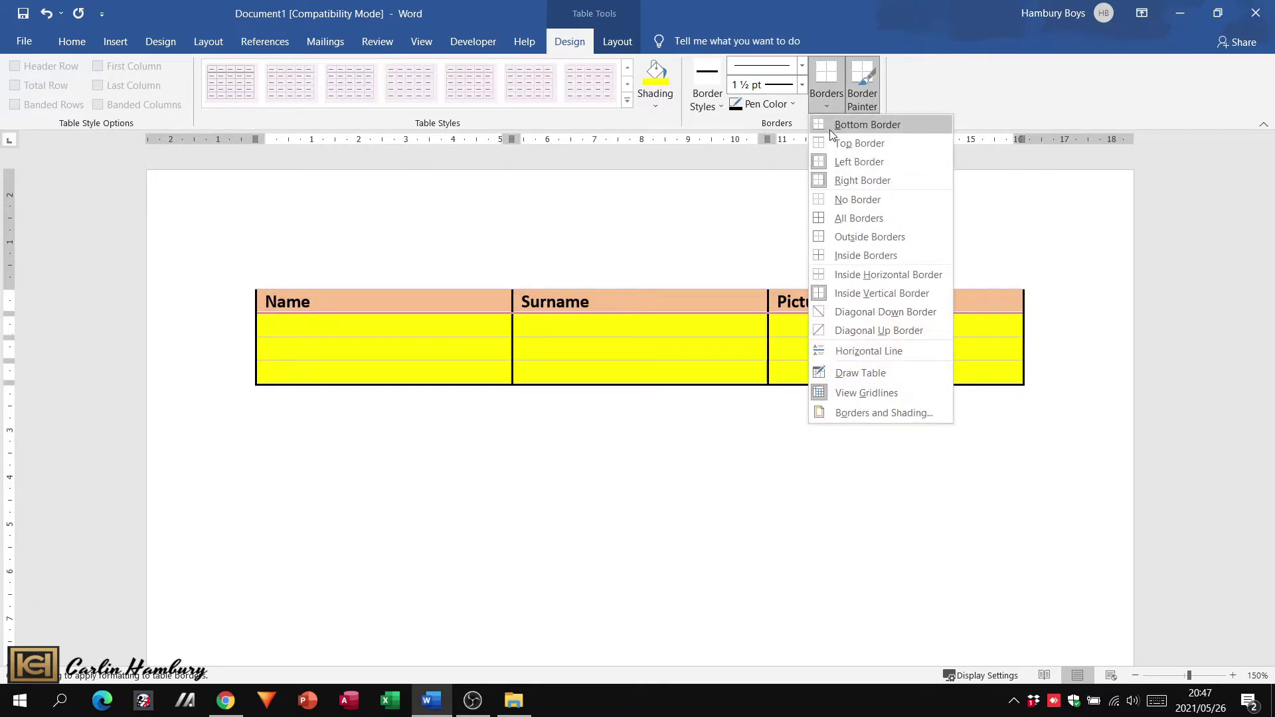
click(835, 218)
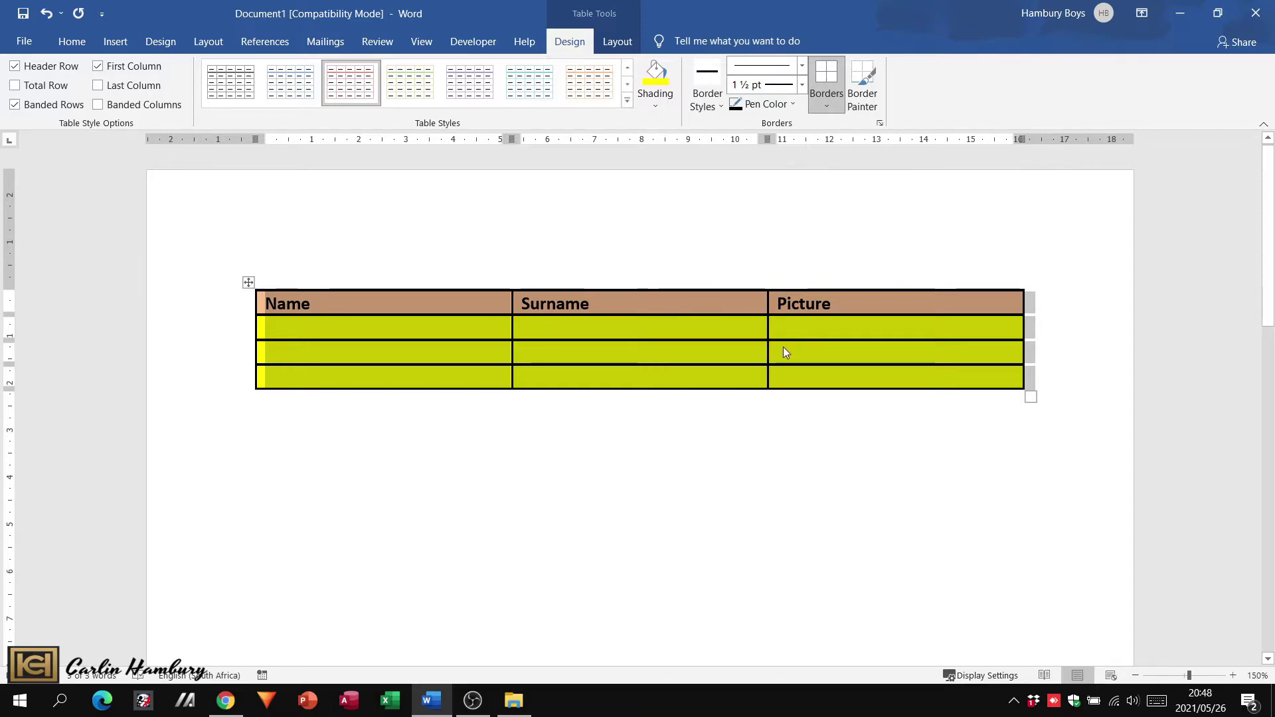
Recolour all borders of the table with the standard purple pen colour.
click(793, 104)
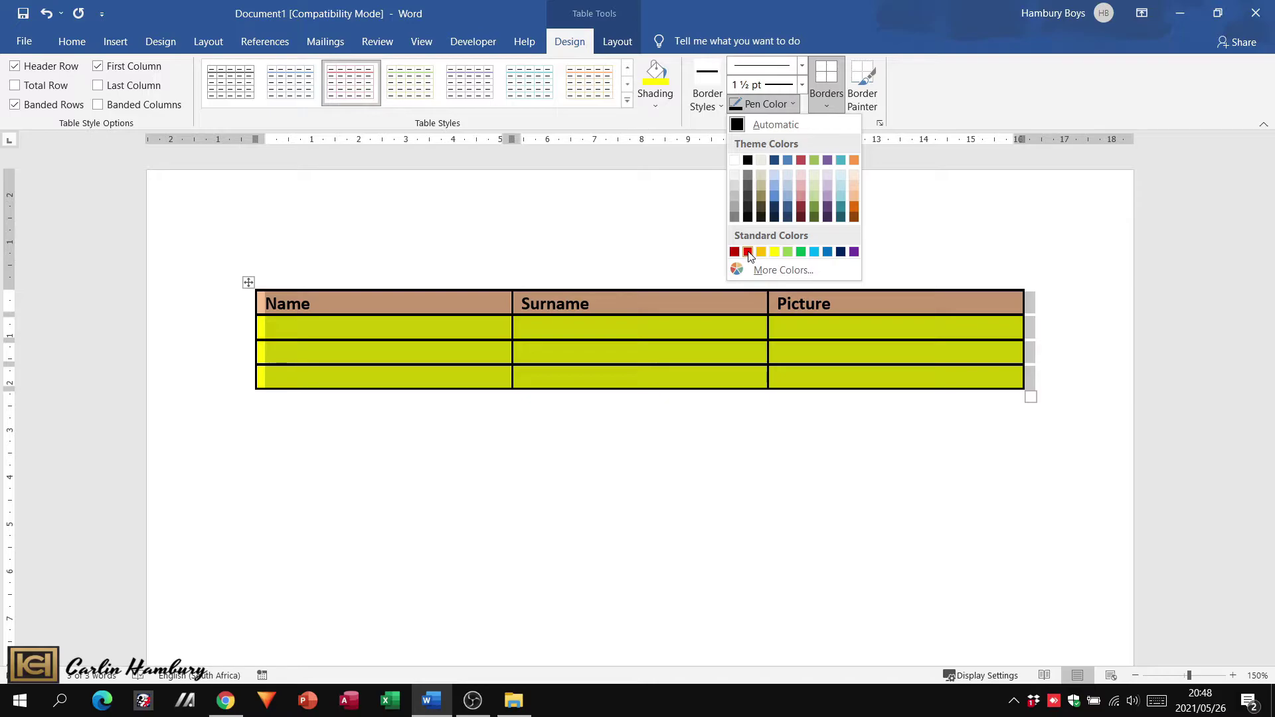
click(854, 252)
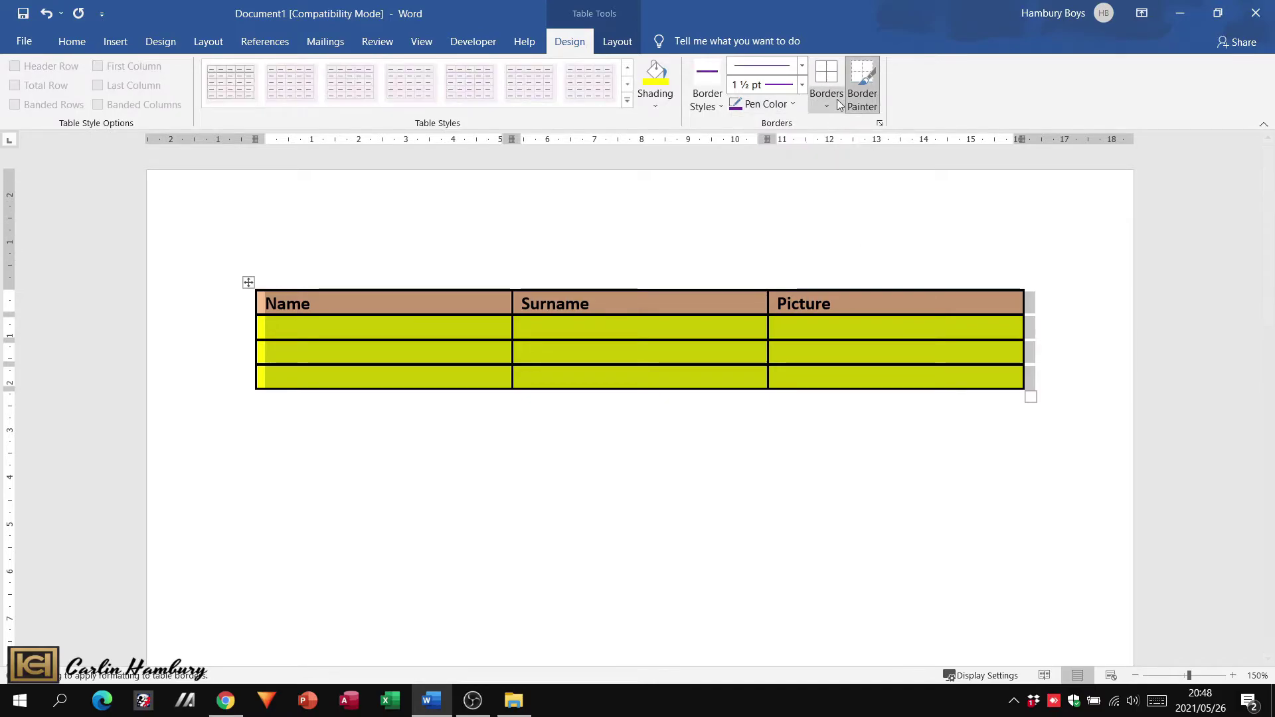
click(833, 104)
click(821, 214)
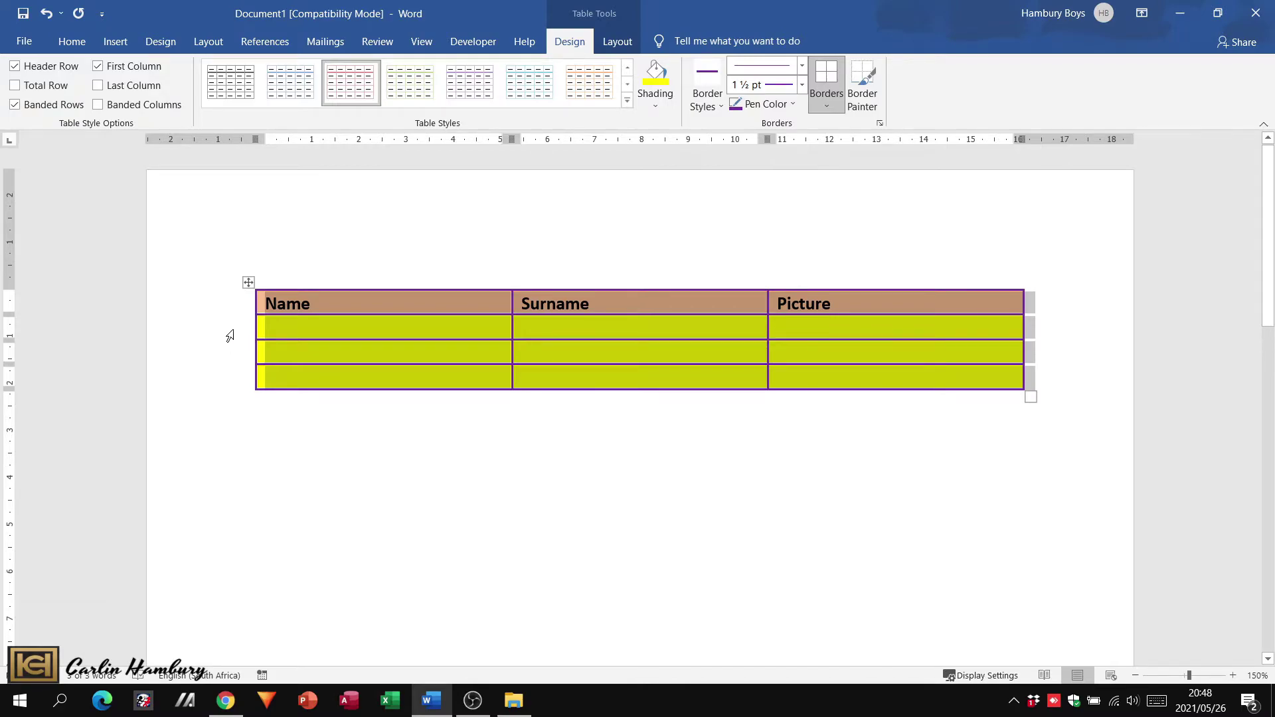
Enter the first person's name and surname in the row directly below the table headings.
click(333, 324)
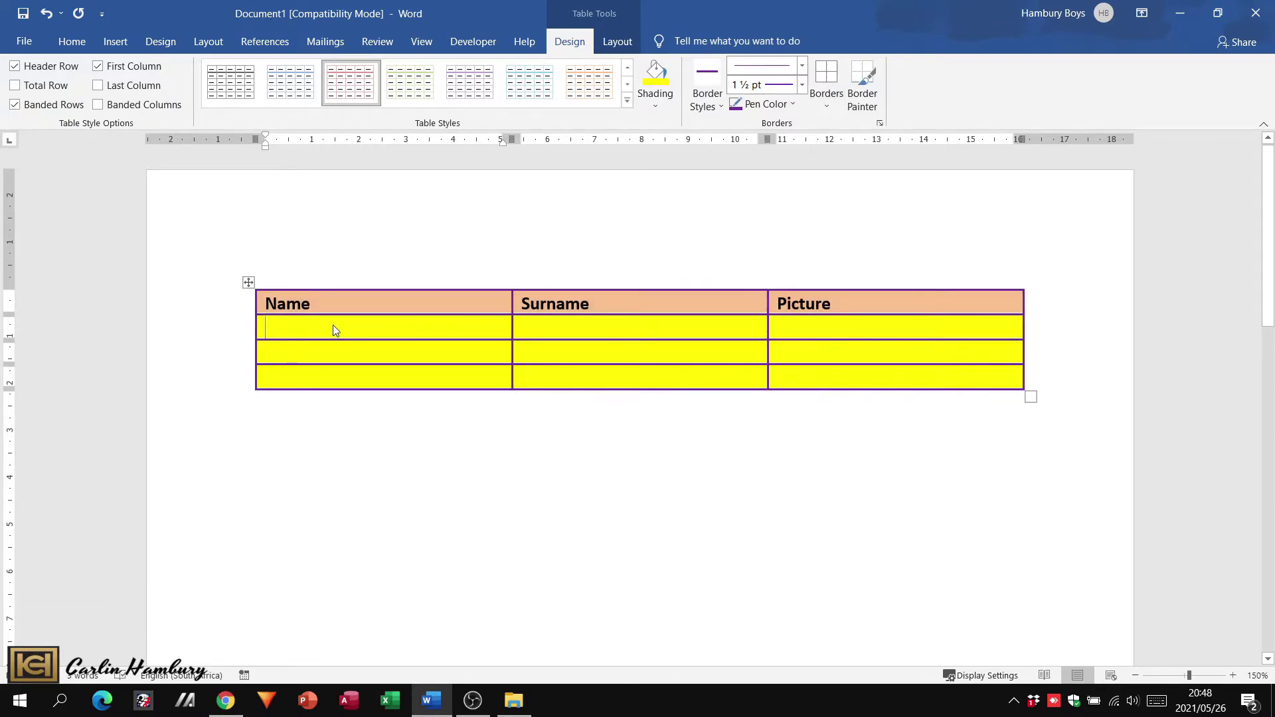
text(John)
key(Tab)
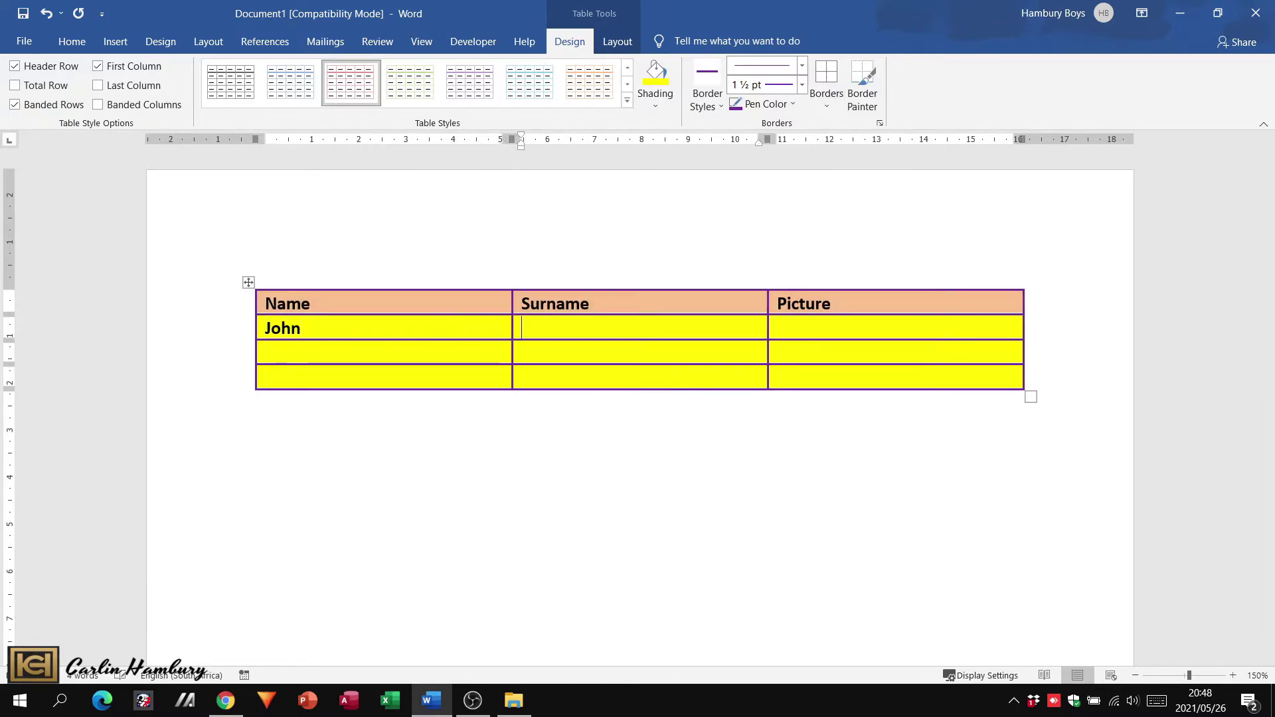
text(Mark)
key(Tab)
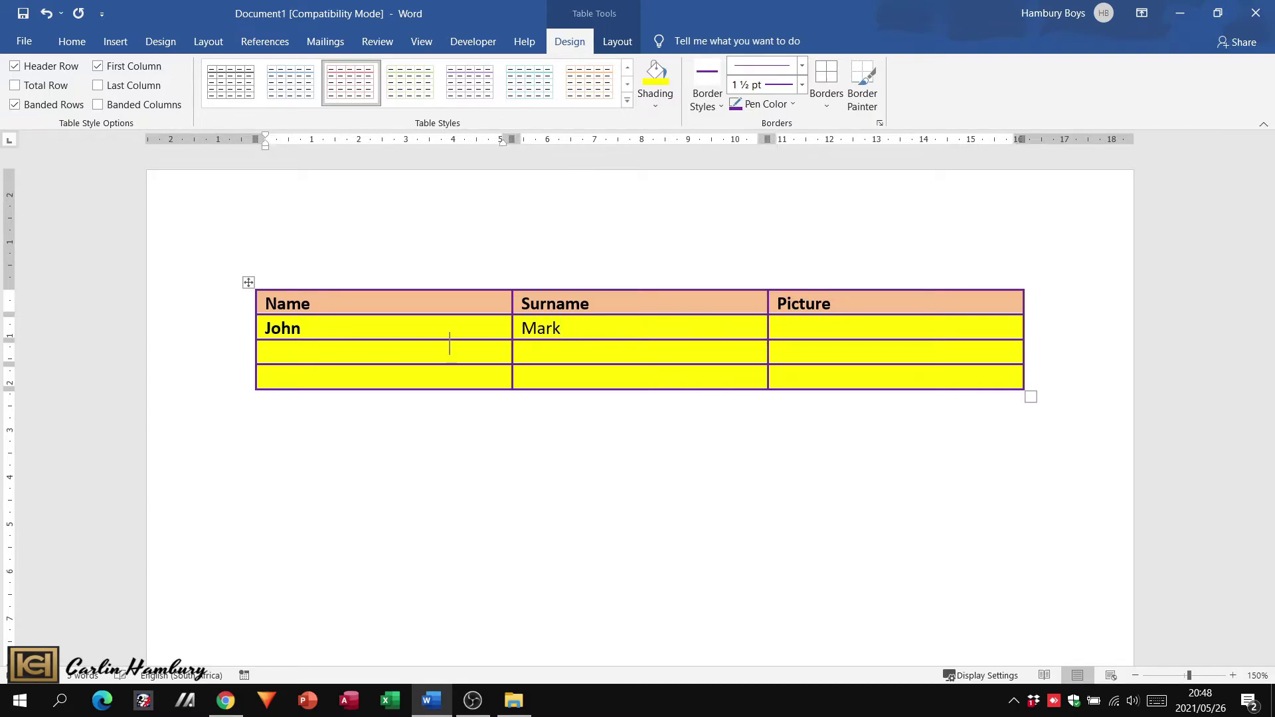
Enter the second person's name and surname in separate cells of the next table row.
text(Franco Colo)
key(BackSpace)
key(BackSpace)
key(BackSpace)
key(Tab)
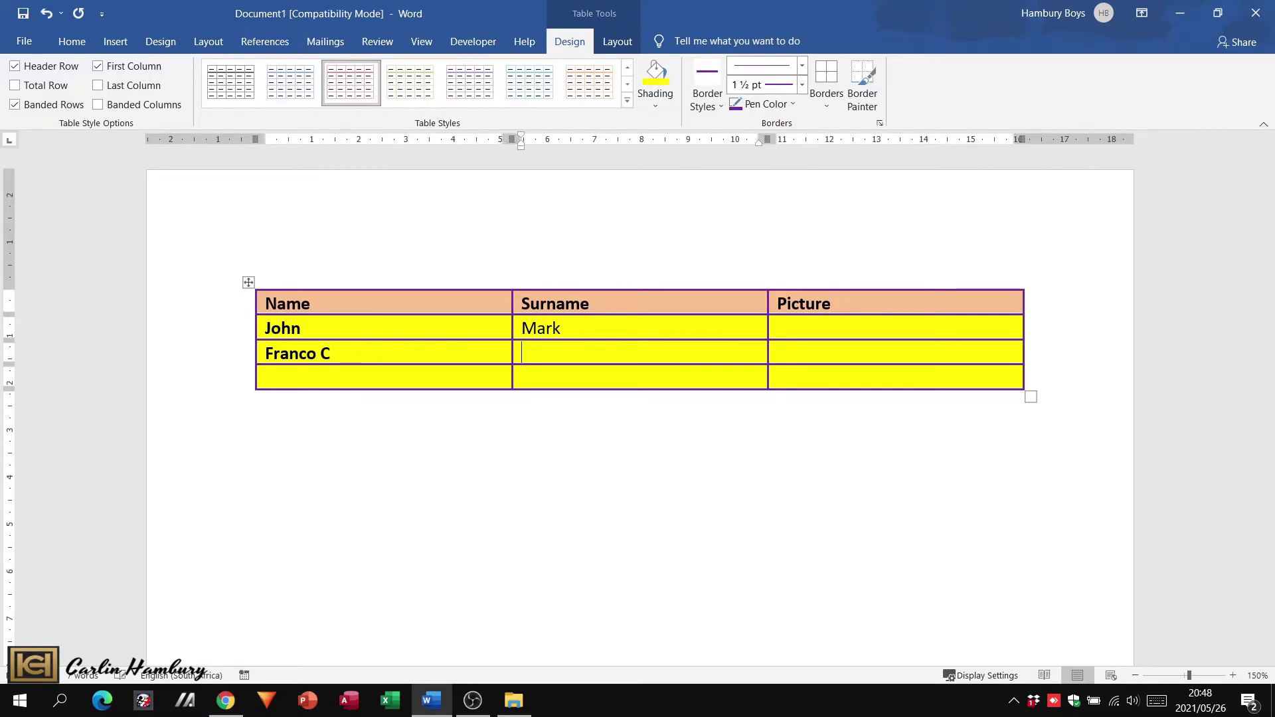
click(331, 353)
key(BackSpace)
key(BackSpace)
key(Tab)
text(Columbo)
key(Tab)
key(Tab)
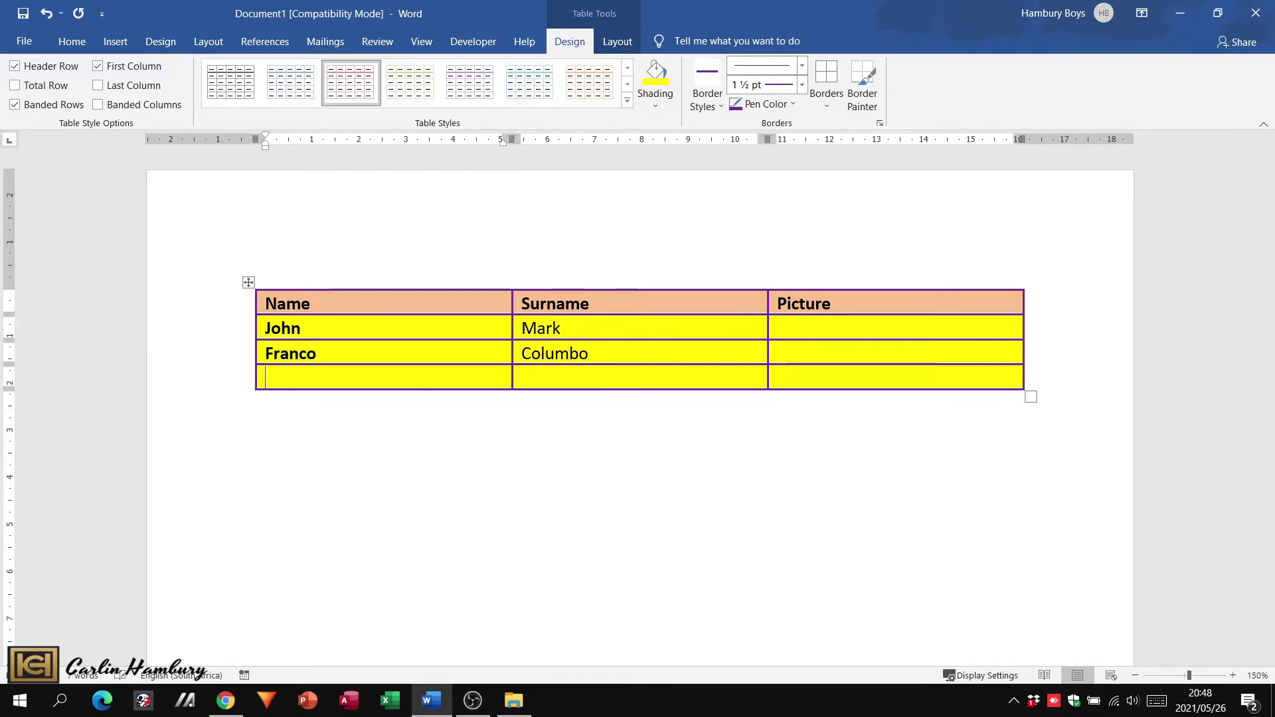
Enter the third person's name and surname in the last row of the table.
text(Arnold)
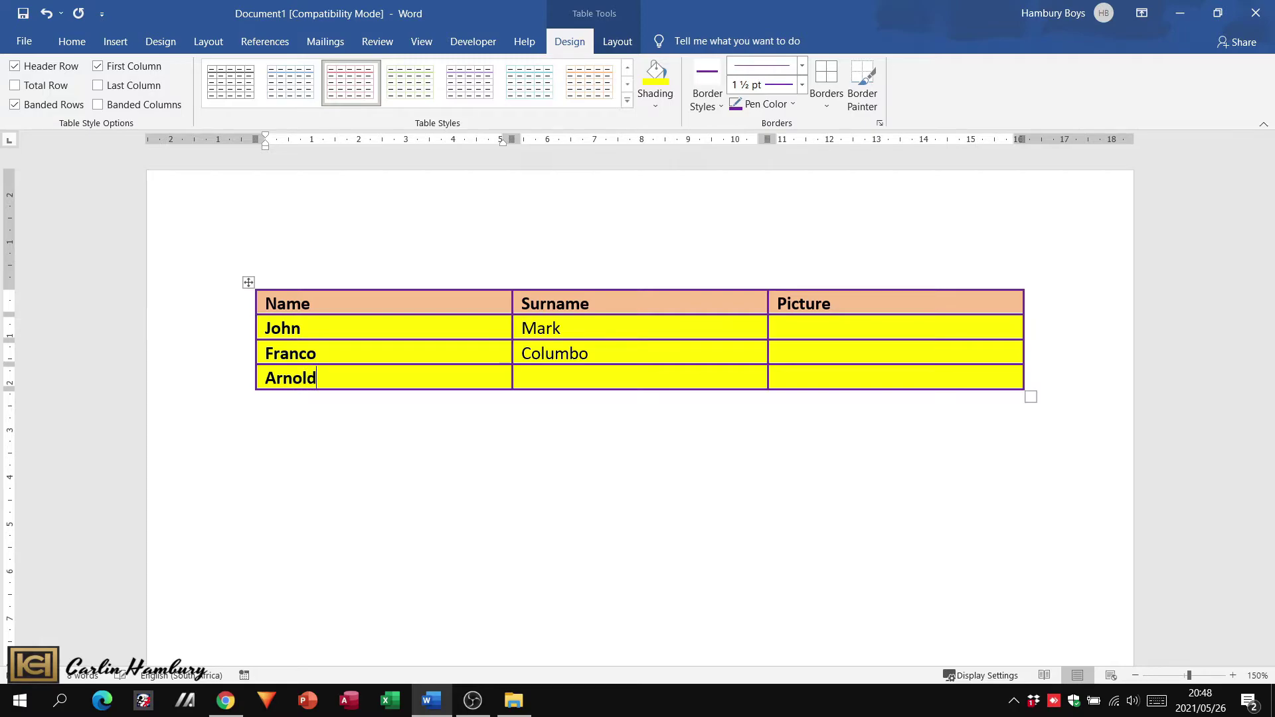
key(Tab)
text(Schwarzenschitn)
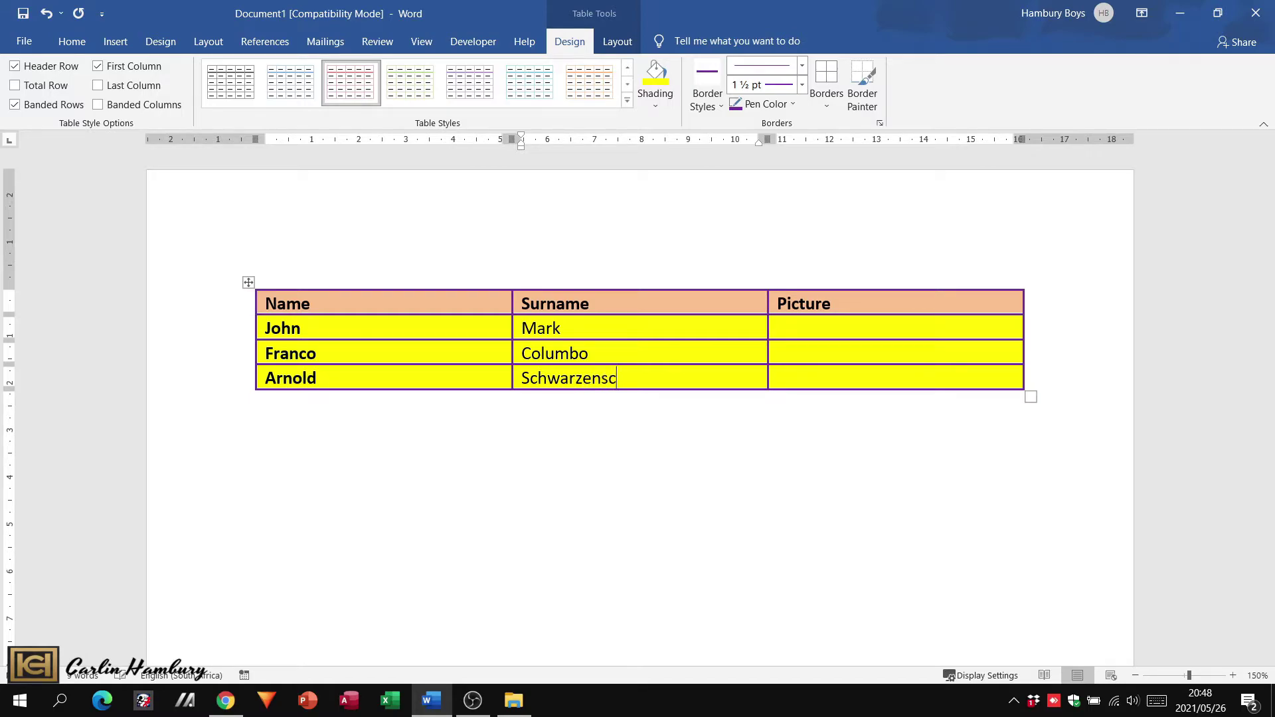
key(BackSpace)
text(tn)
key(BackSpace)
key(BackSpace)
text(nitzel)
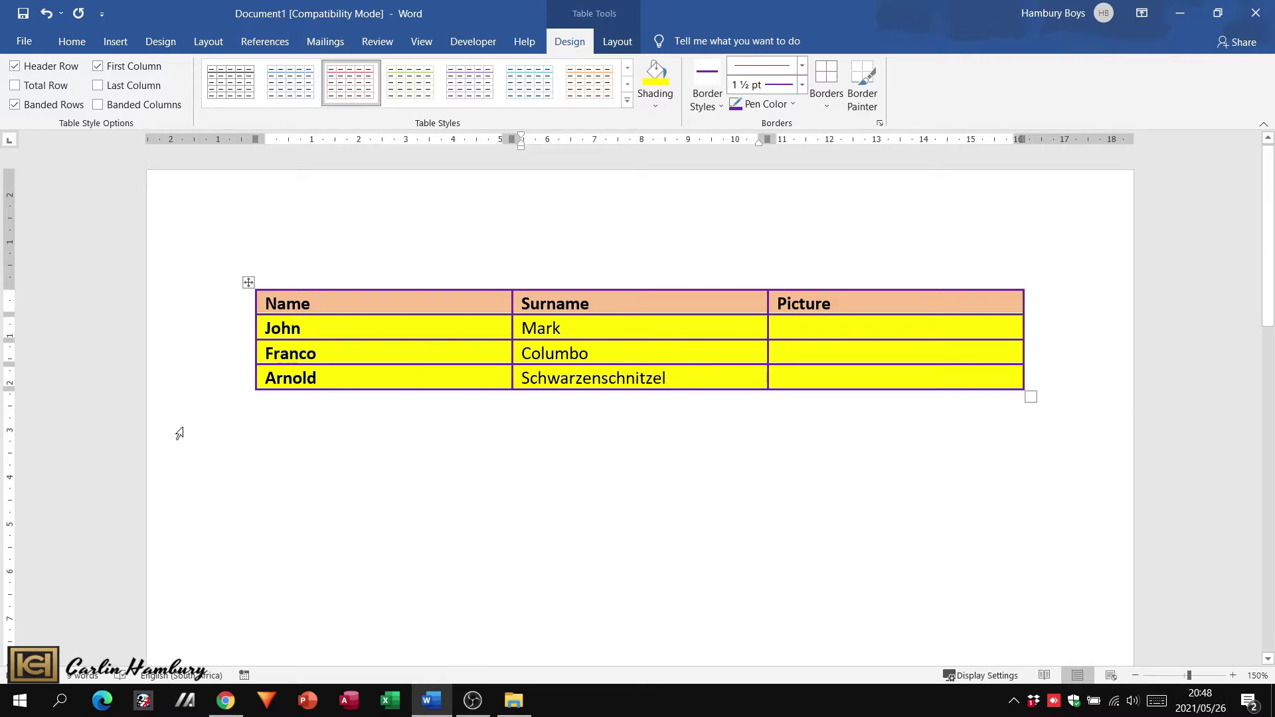
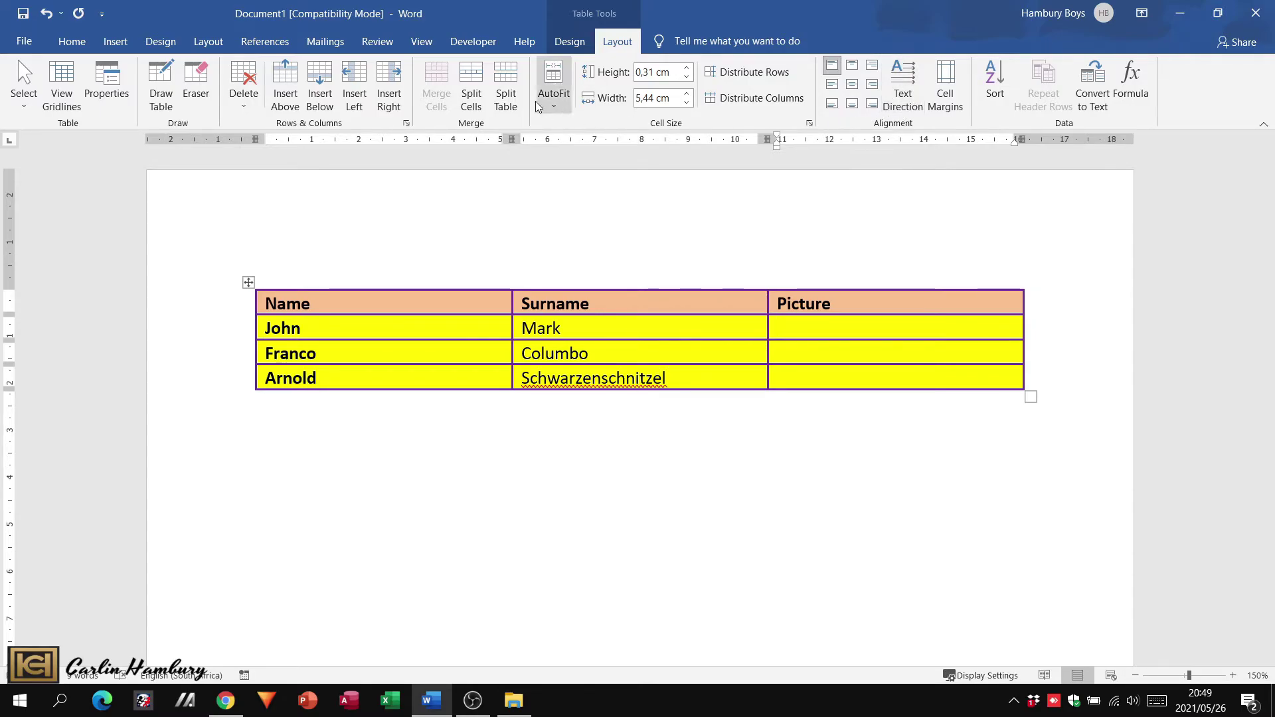
Insert the picture IMG_20200212_171752.jpg from this device into the Picture cell of the first person's row.
right_click(817, 324)
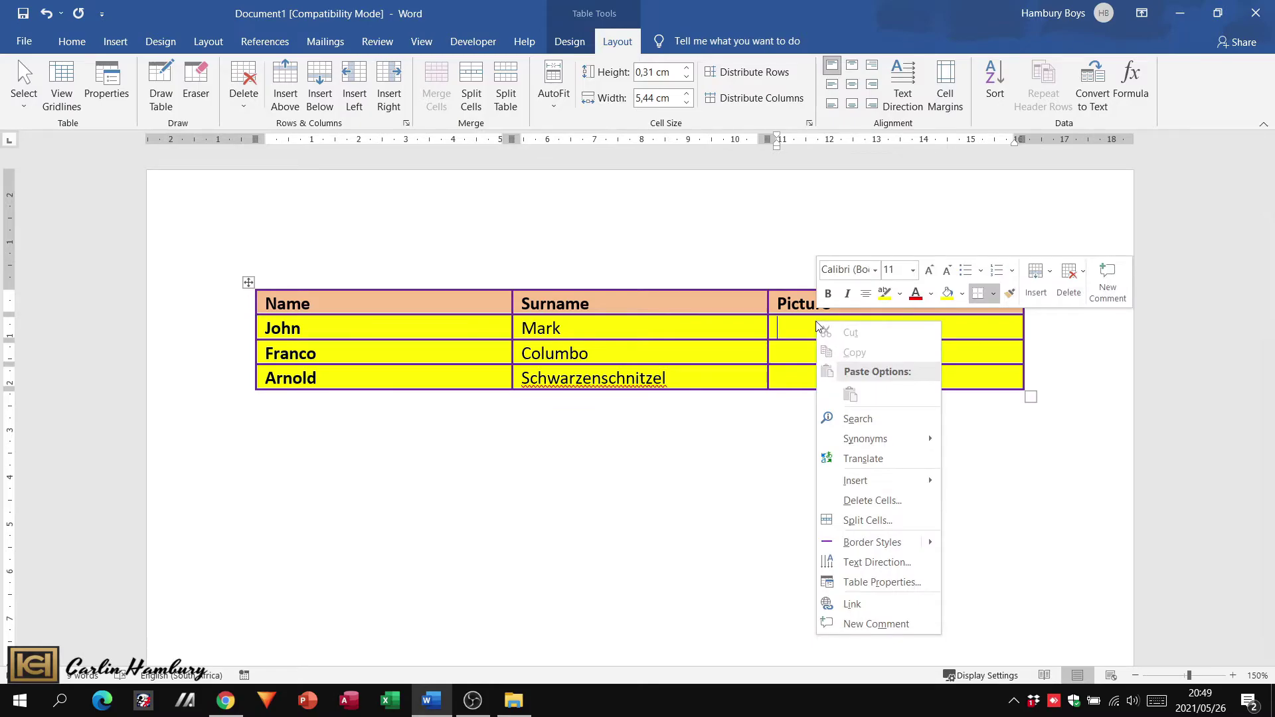
mouse_move(865, 486)
click(117, 42)
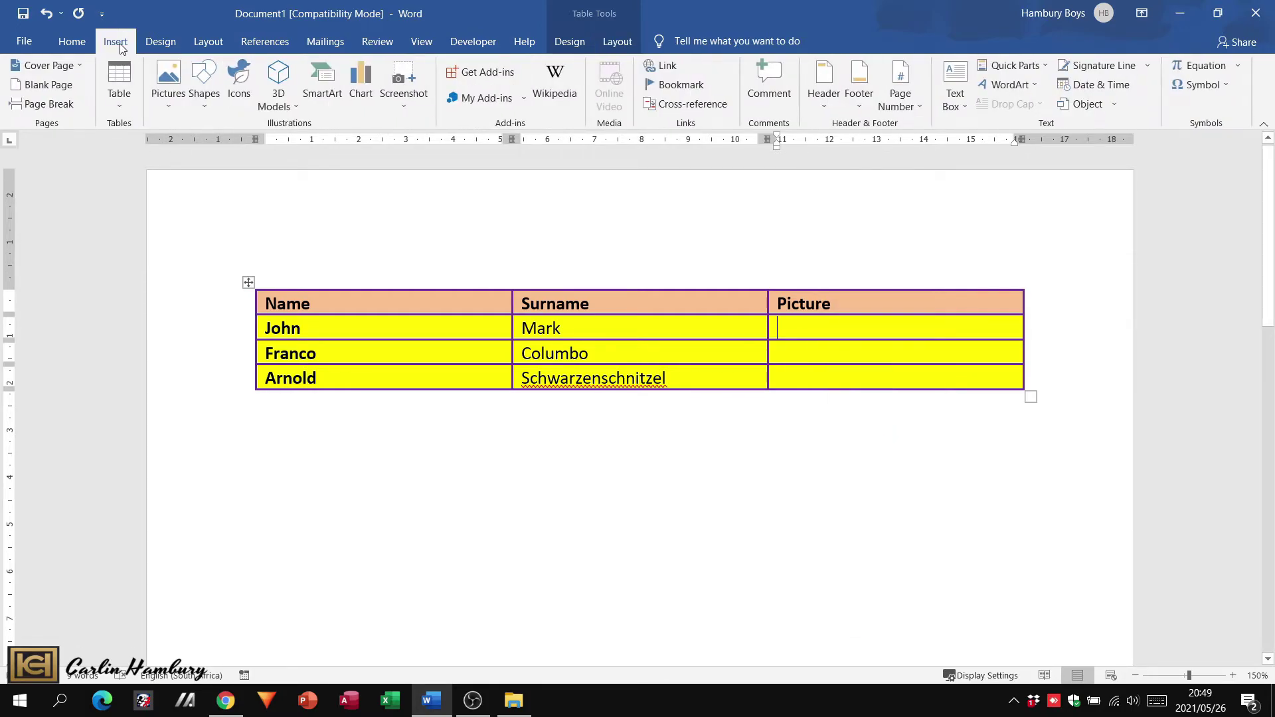
click(167, 106)
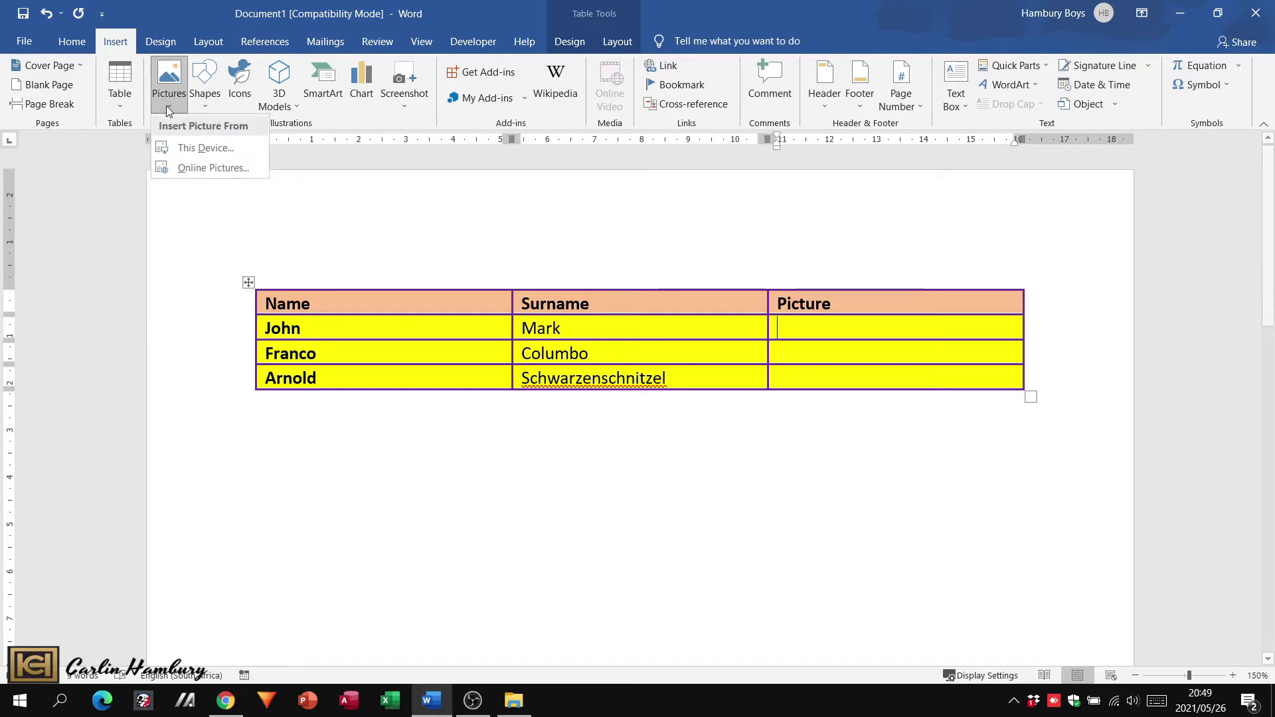
click(179, 149)
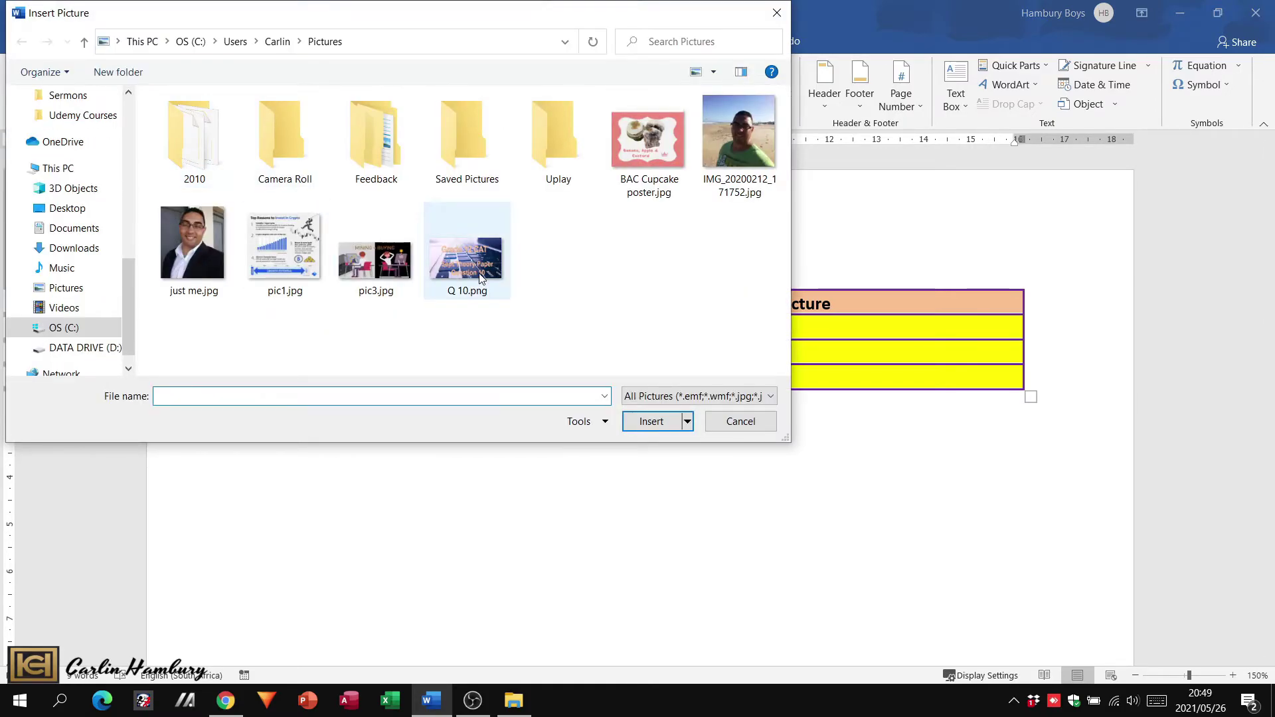
double_click(739, 150)
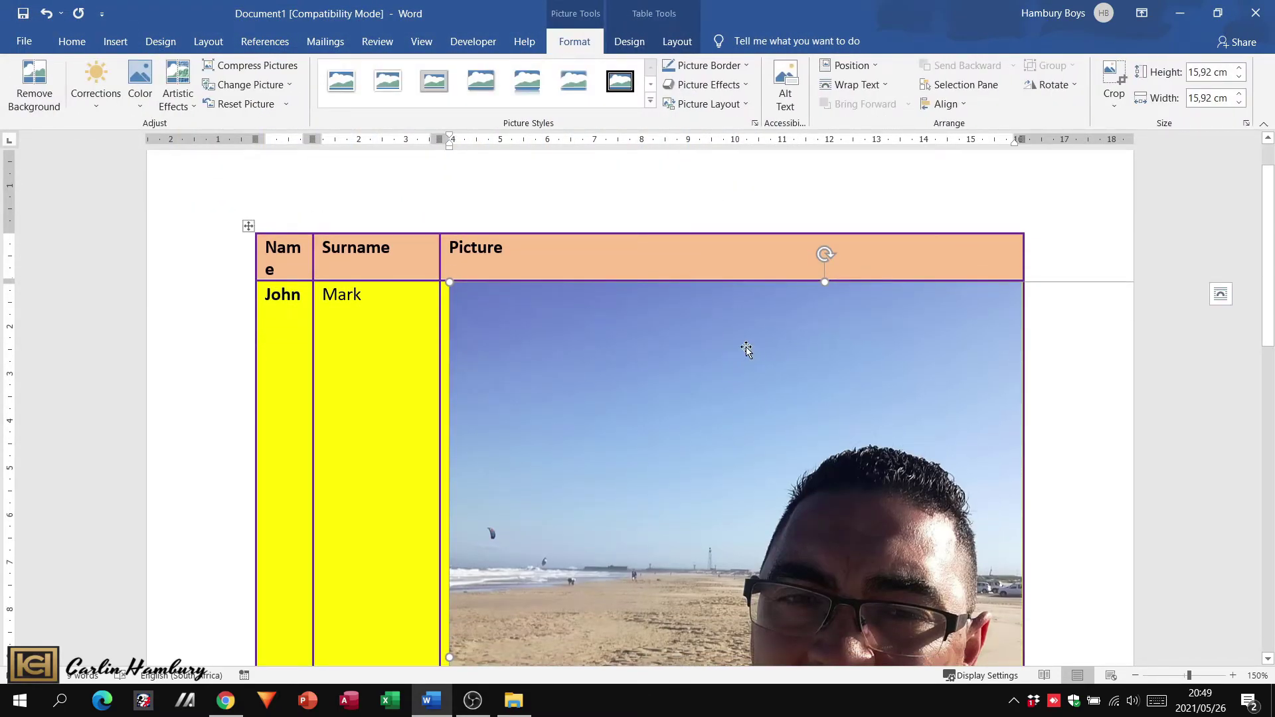
Shrink the inserted picture to about 5.34 cm by 5.34 cm and reduce its height to 2 cm.
drag(451, 282, 767, 540)
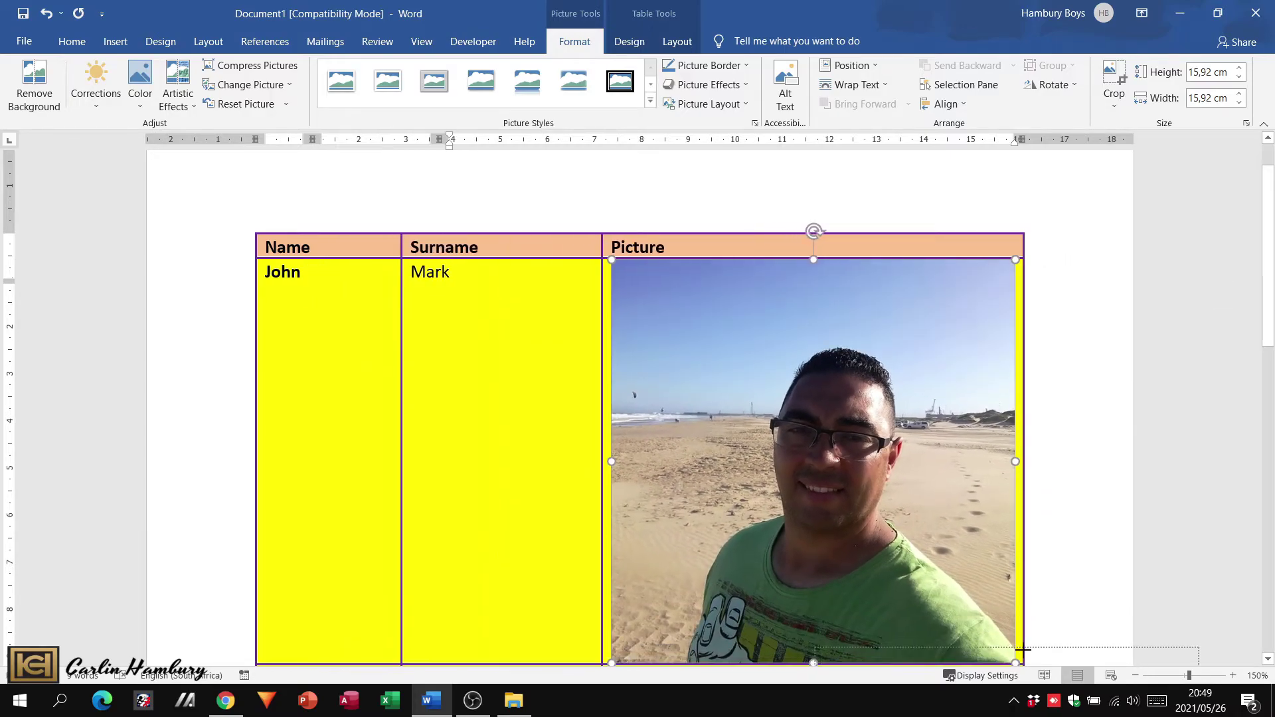
drag(638, 260, 811, 382)
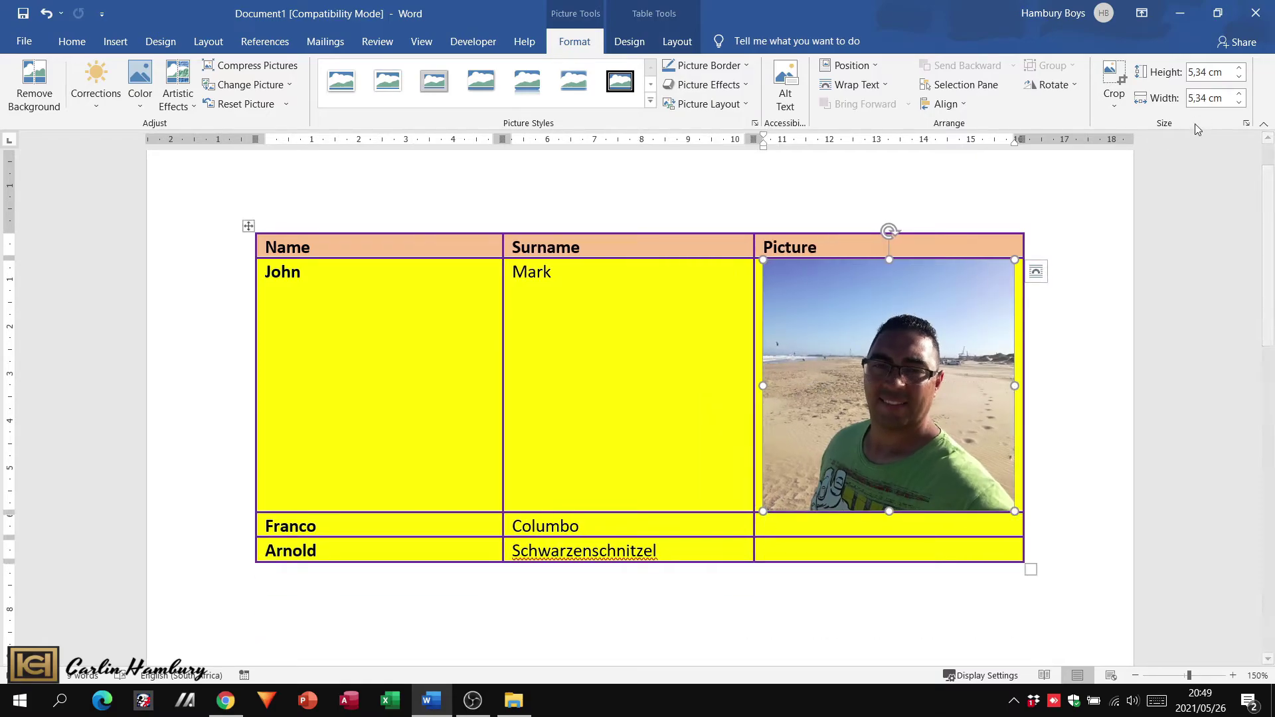
click(1205, 72)
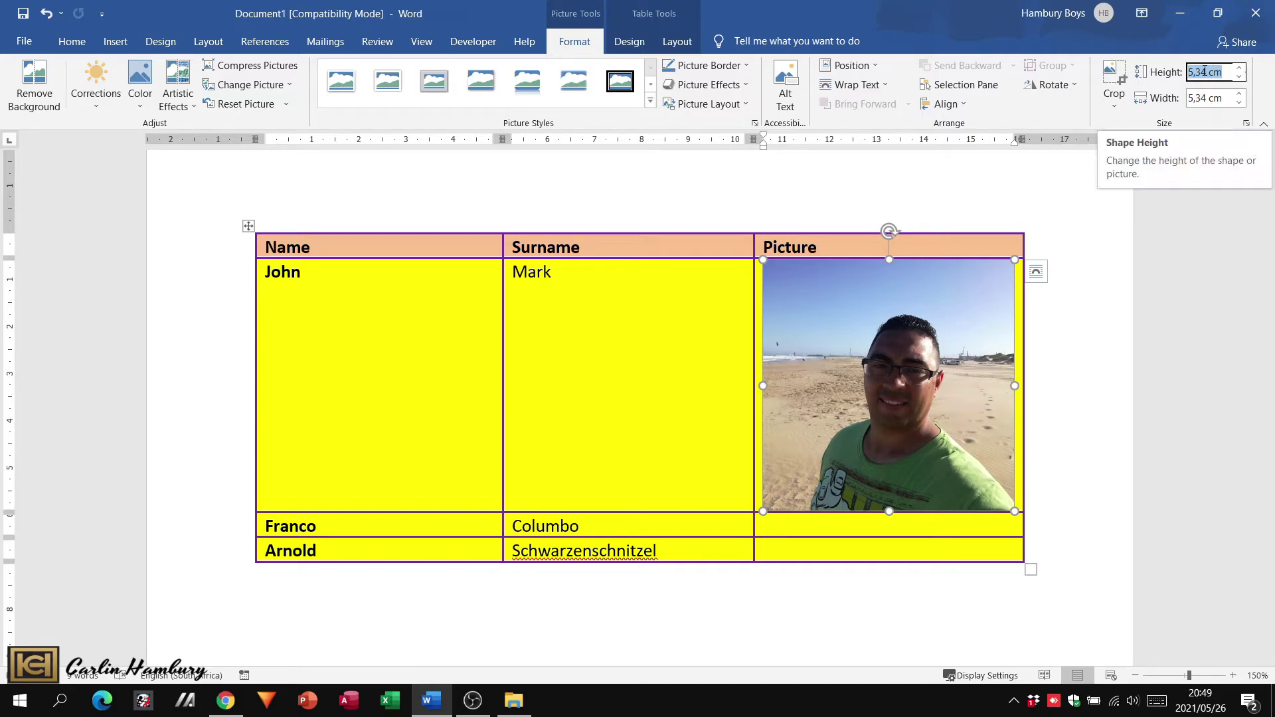
text(2)
click(1206, 98)
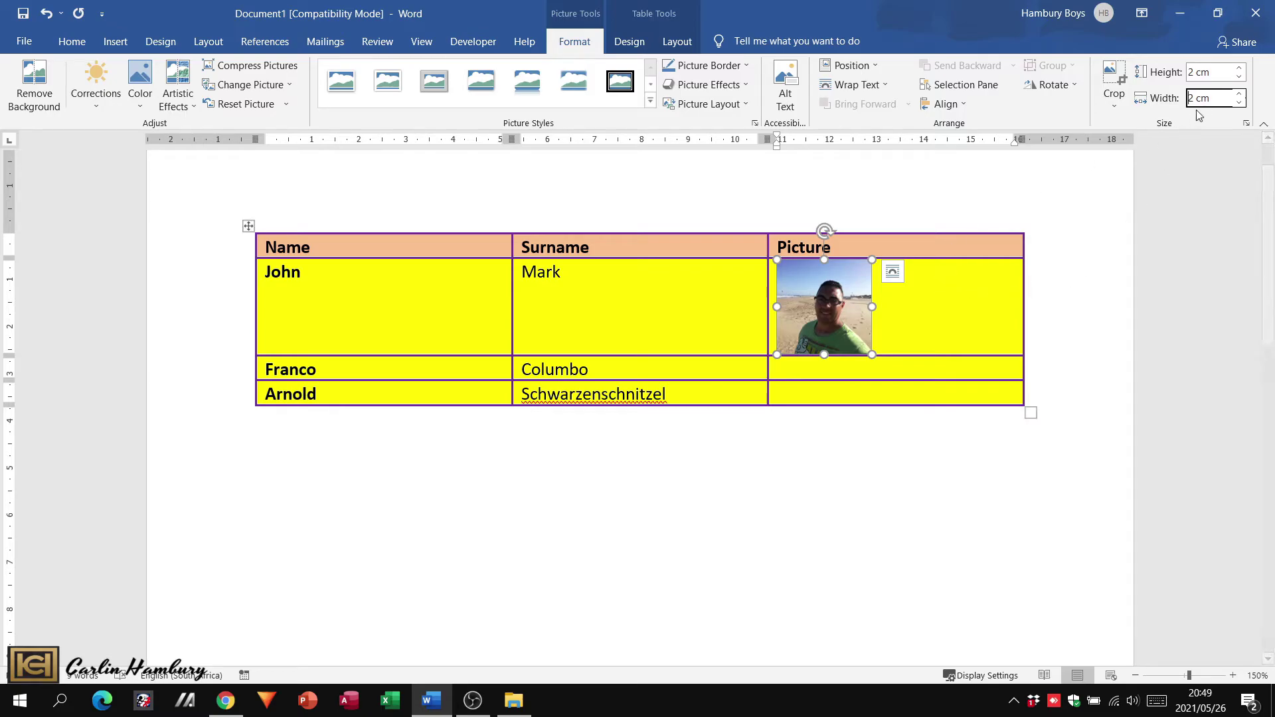
Set the height of the picture in the table to 3 cm.
click(1212, 72)
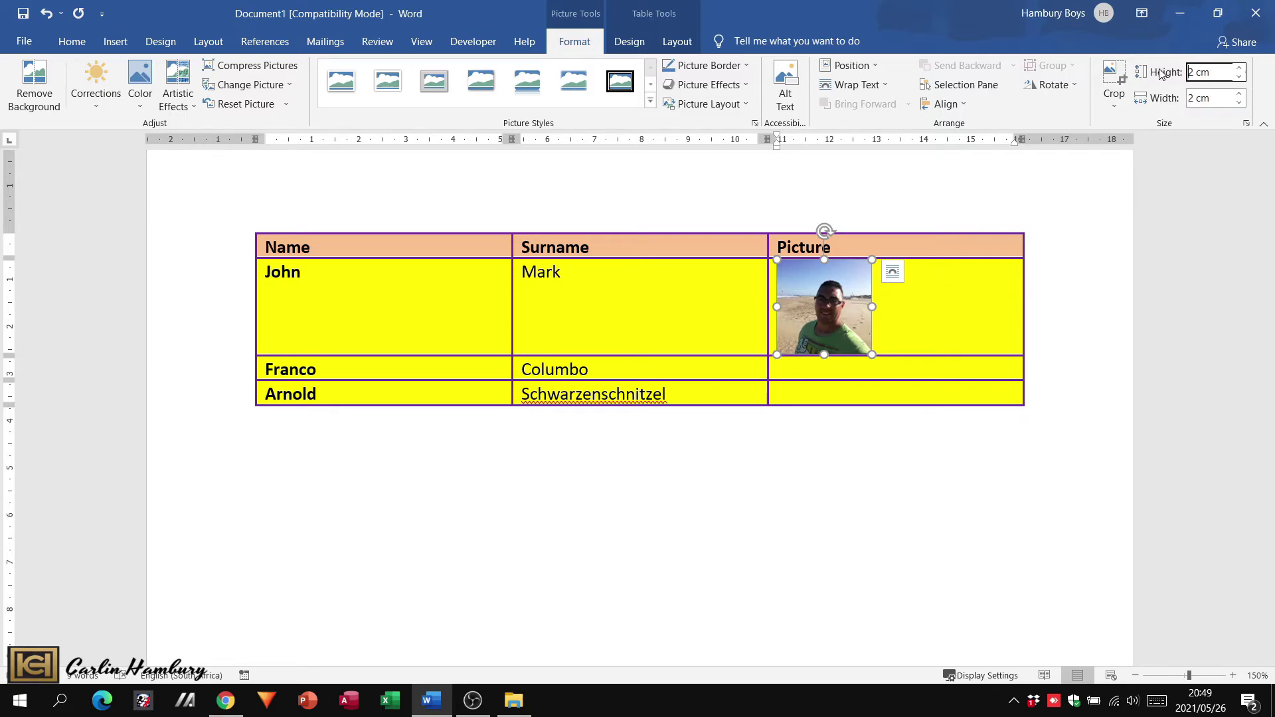
key(Tab)
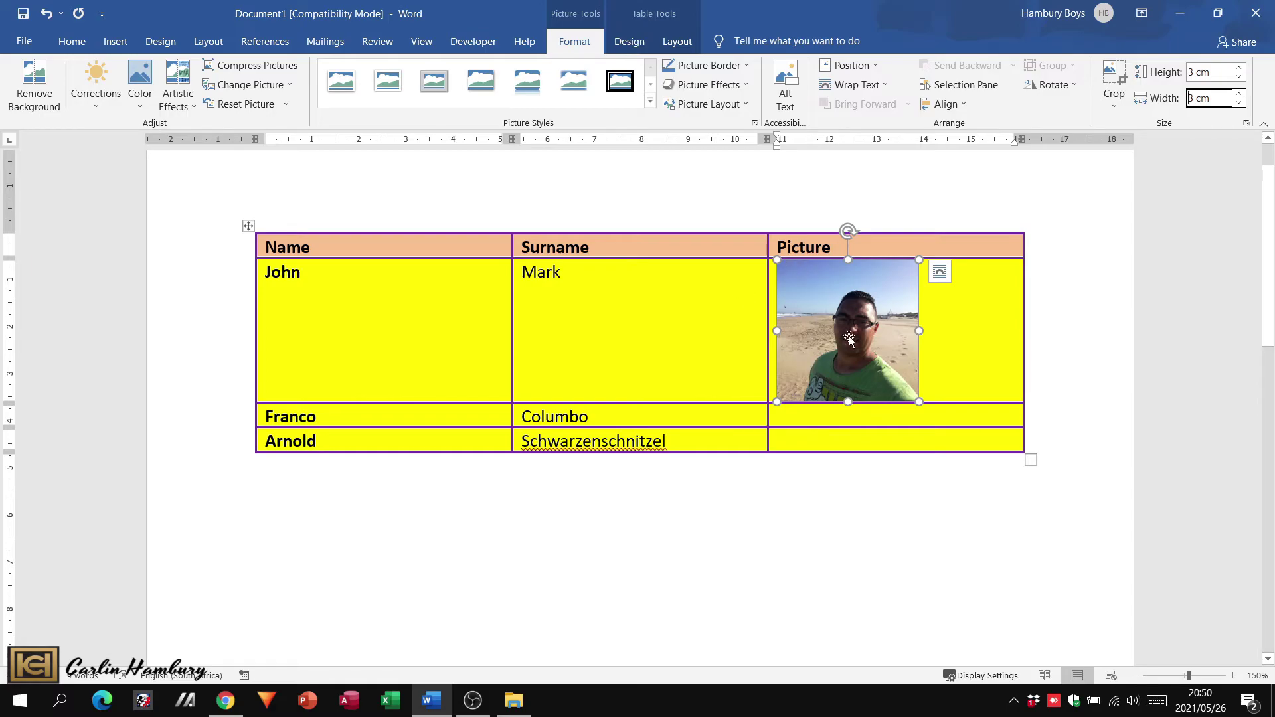
Insert the picture just me.jpg from this device into the Picture cell of the second person's row.
click(837, 419)
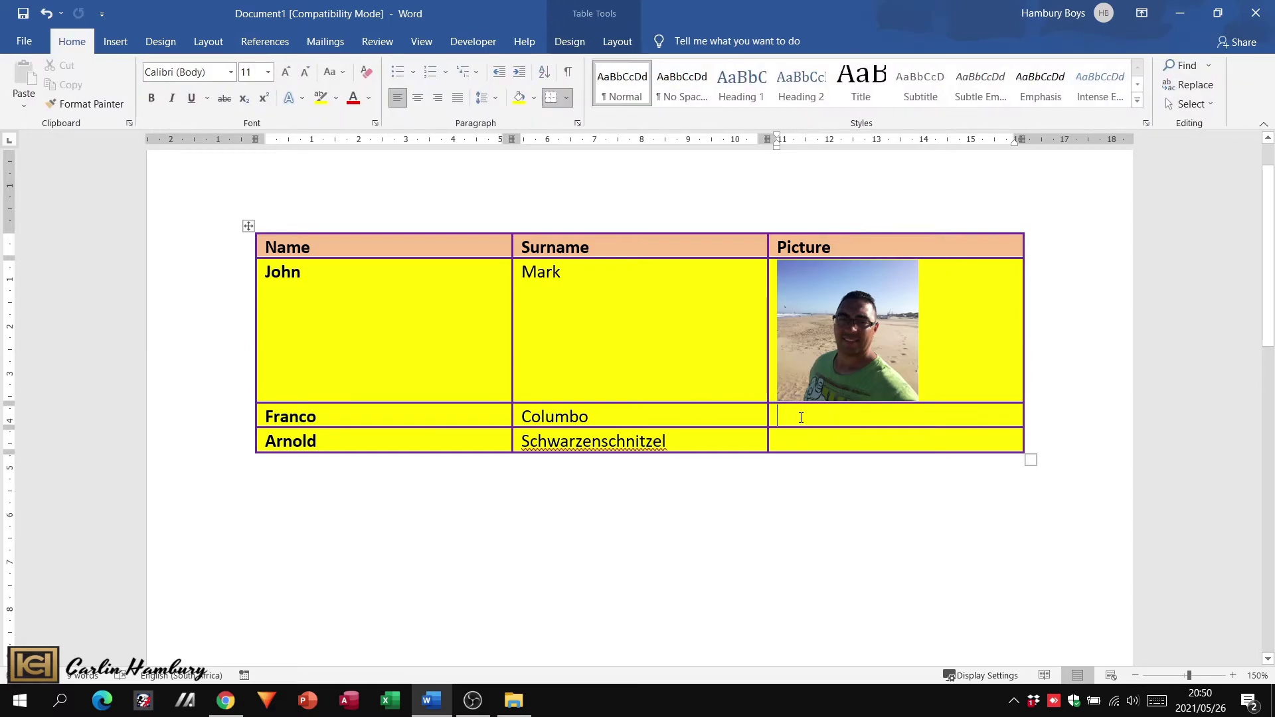
click(113, 41)
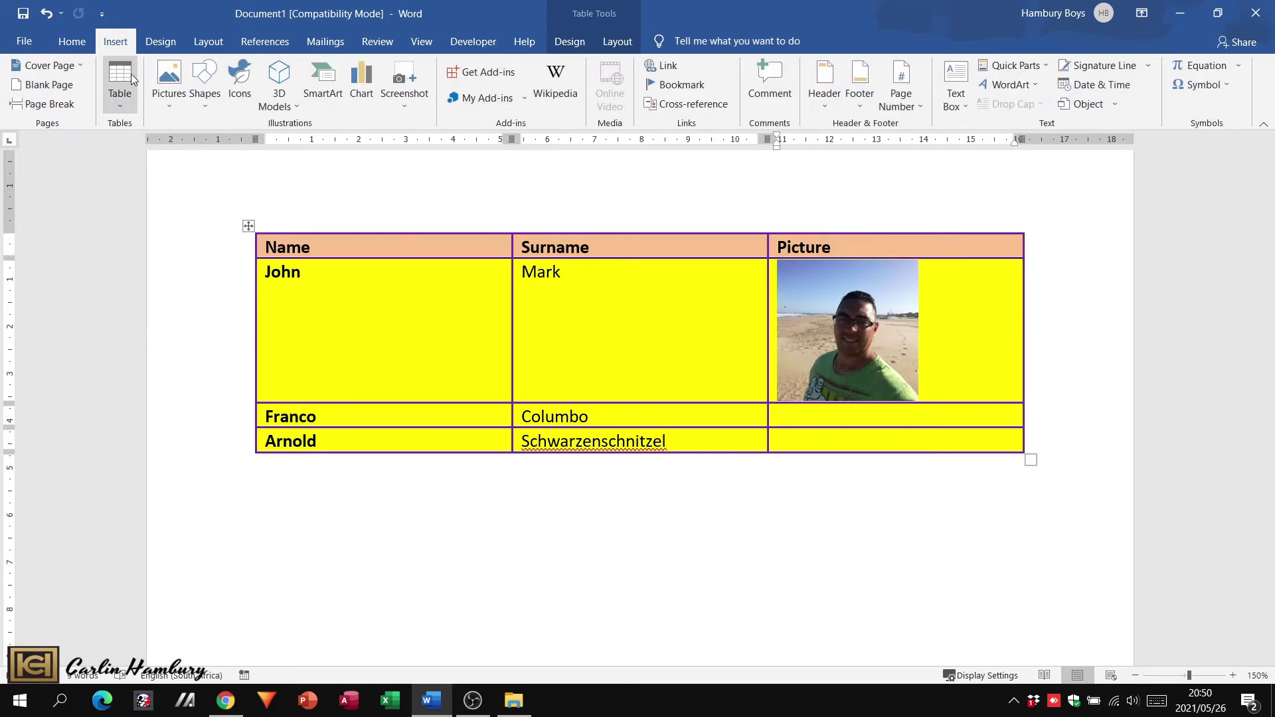
click(169, 83)
click(184, 146)
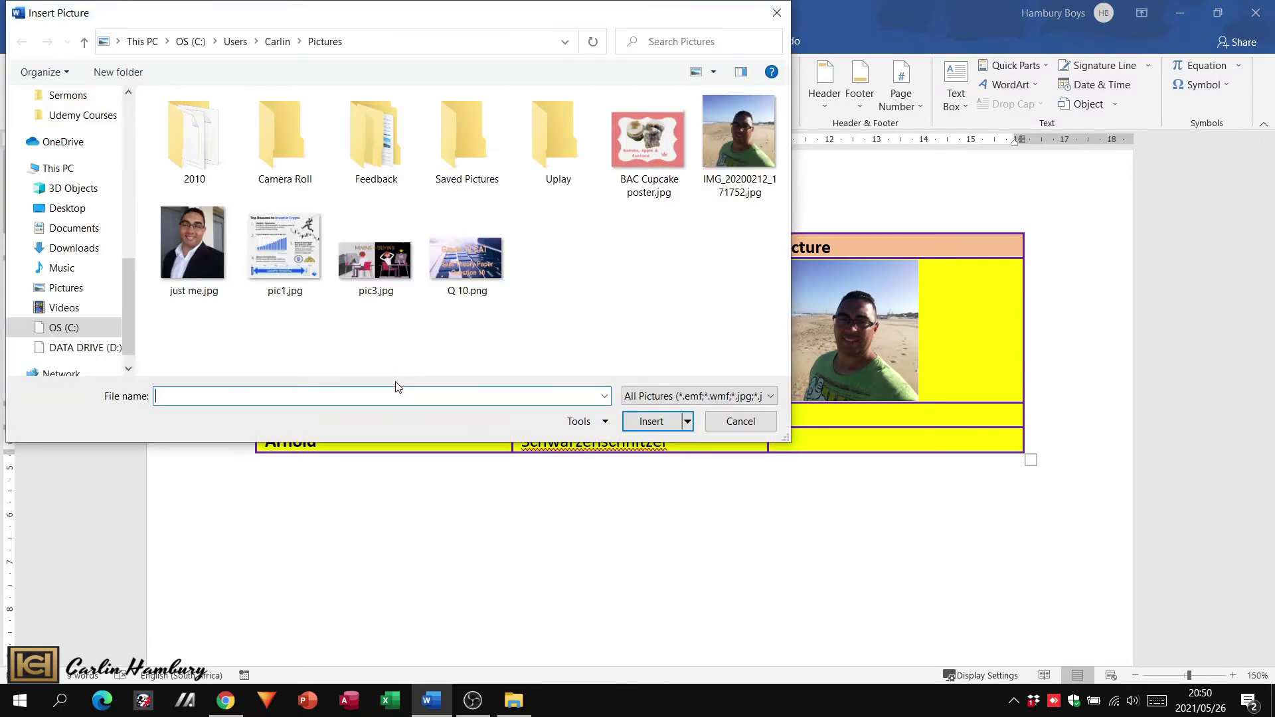
double_click(185, 233)
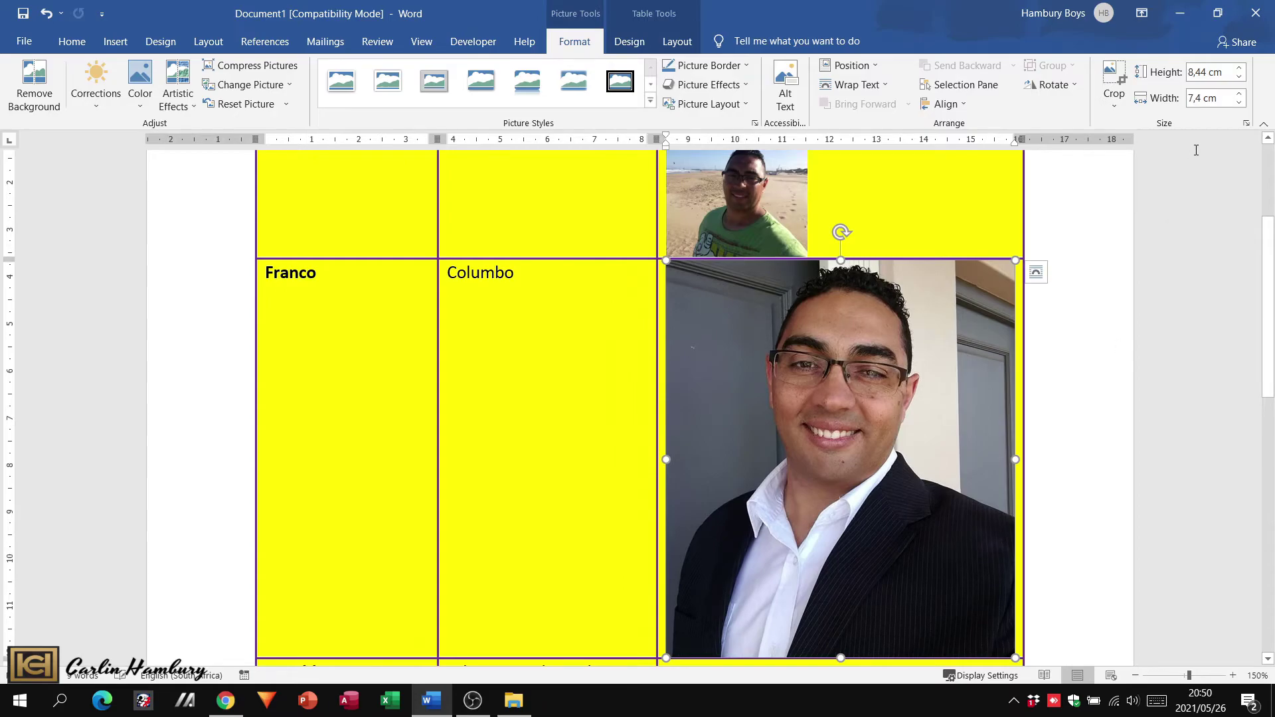
Set the height of the second person's picture to 3 cm.
click(1211, 71)
text(3)
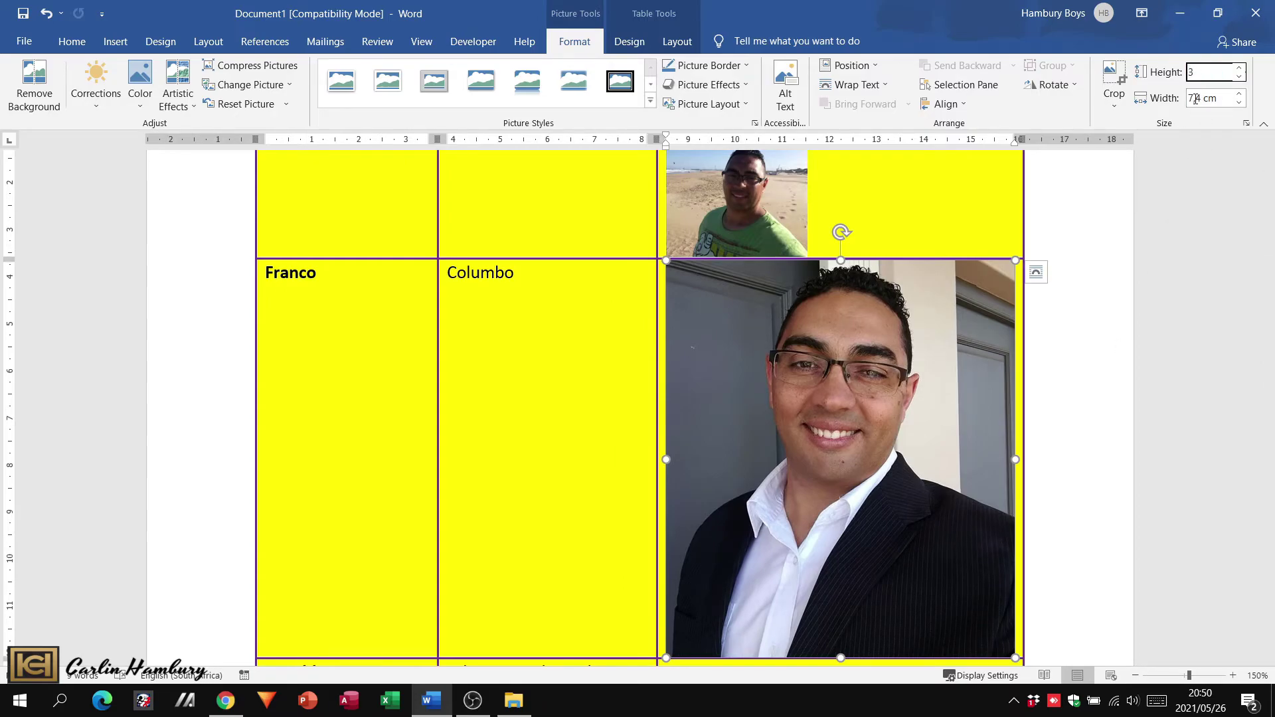
click(1091, 200)
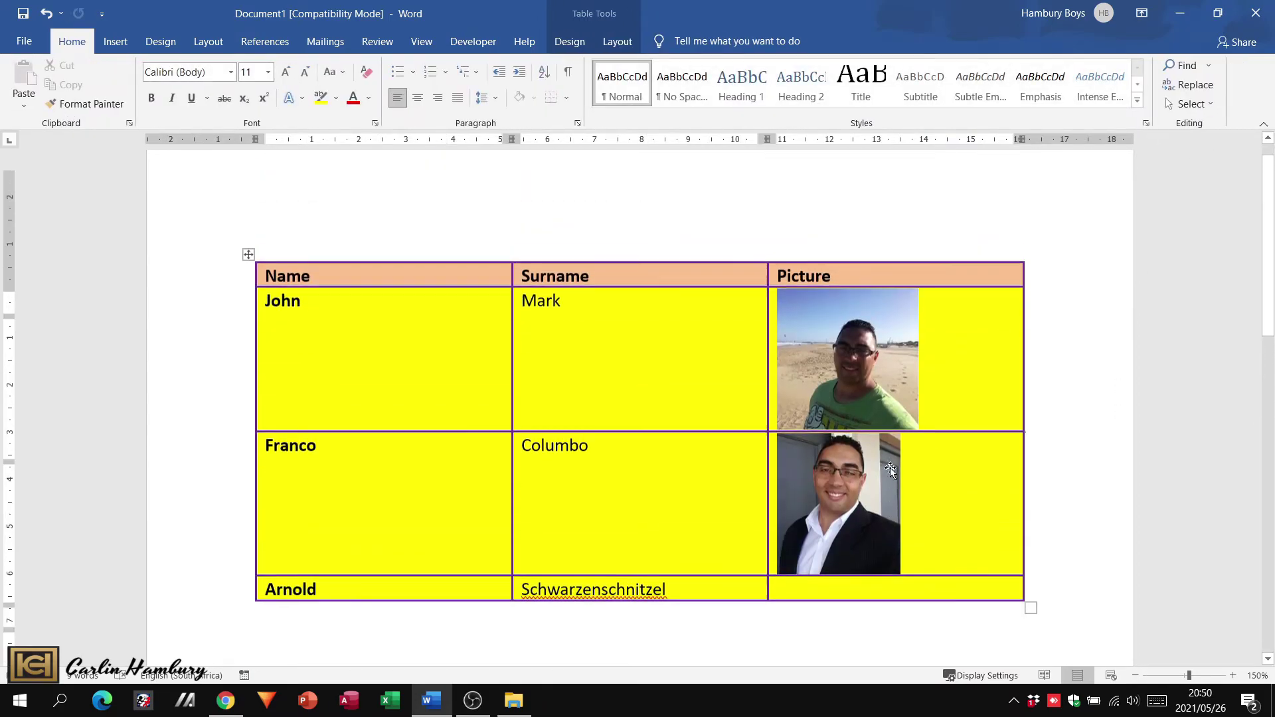
scroll(1010, 399, up, 1)
scroll(542, 346, down, 2)
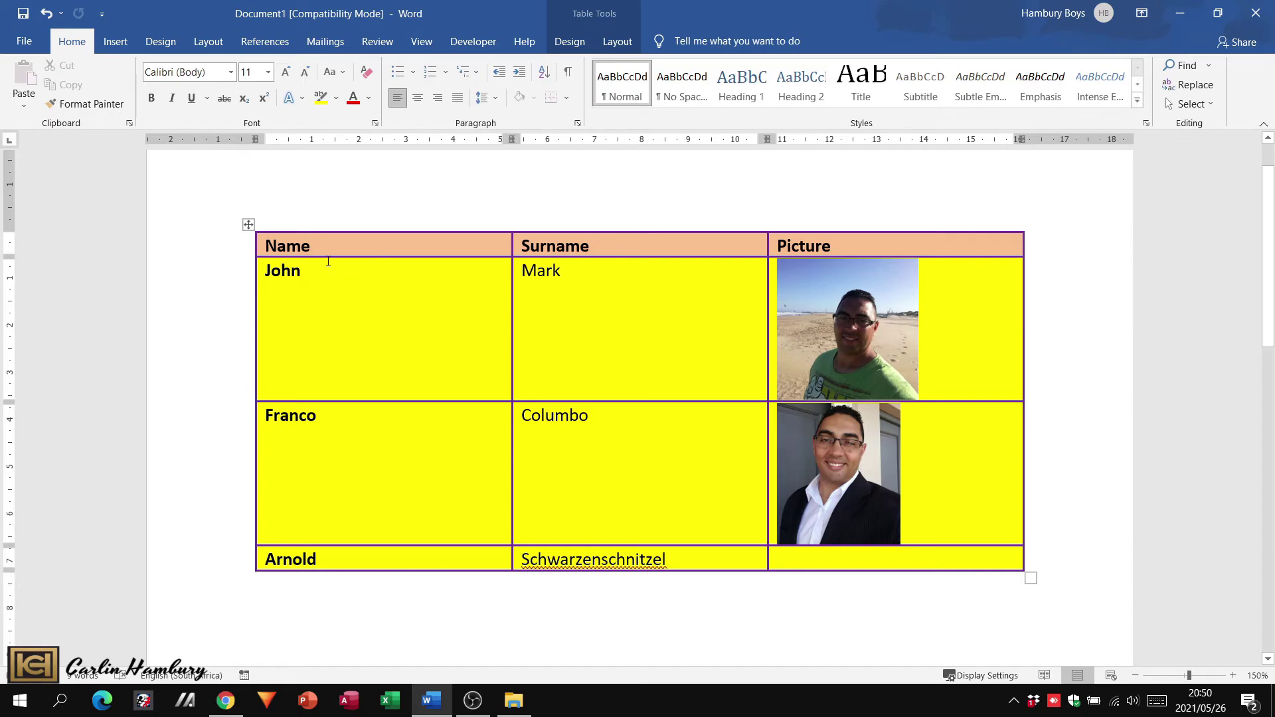
Increase the font size of the Name heading to 28 pt.
double_click(268, 245)
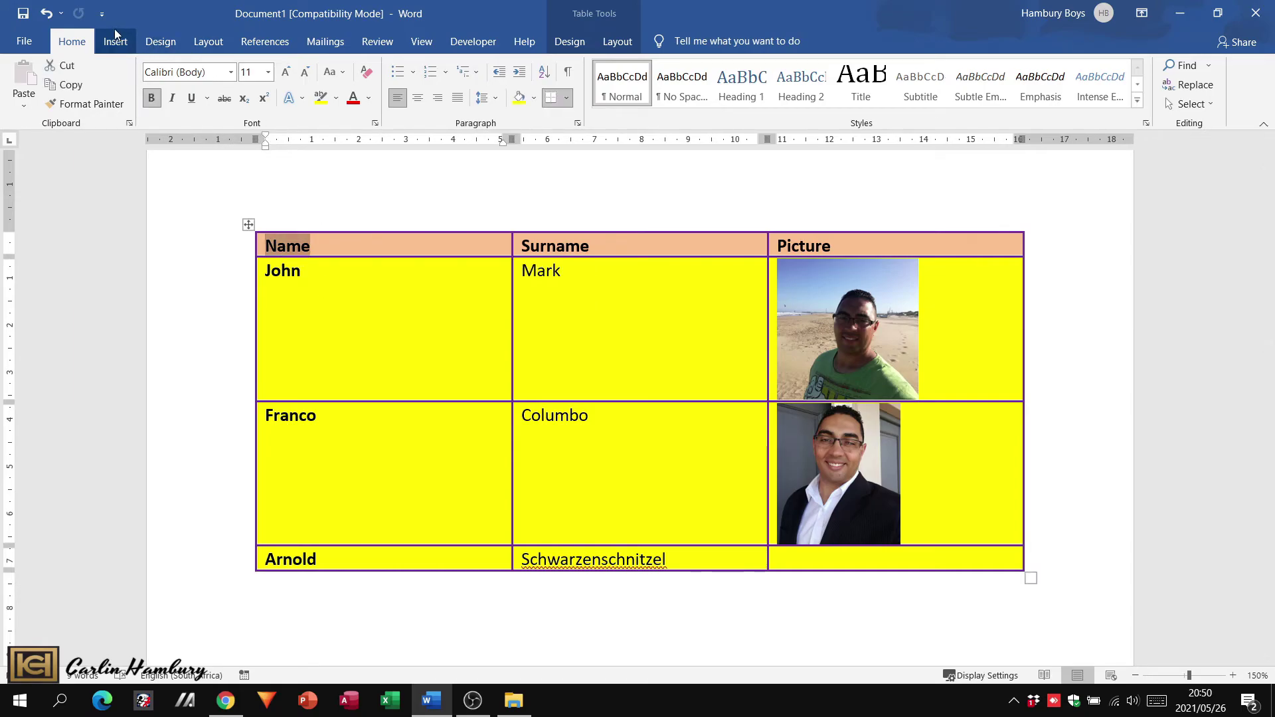
click(290, 72)
click(290, 72)
click(290, 72)
click(290, 72)
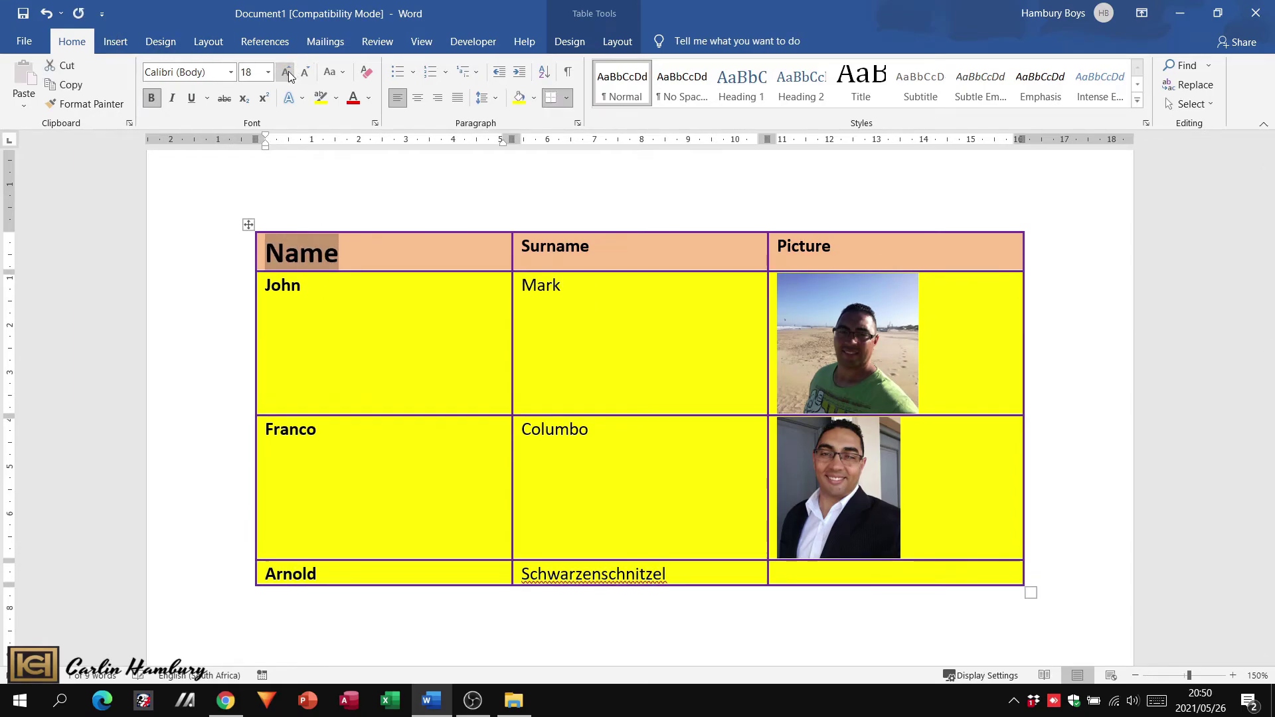
click(290, 72)
click(289, 73)
click(290, 72)
click(290, 72)
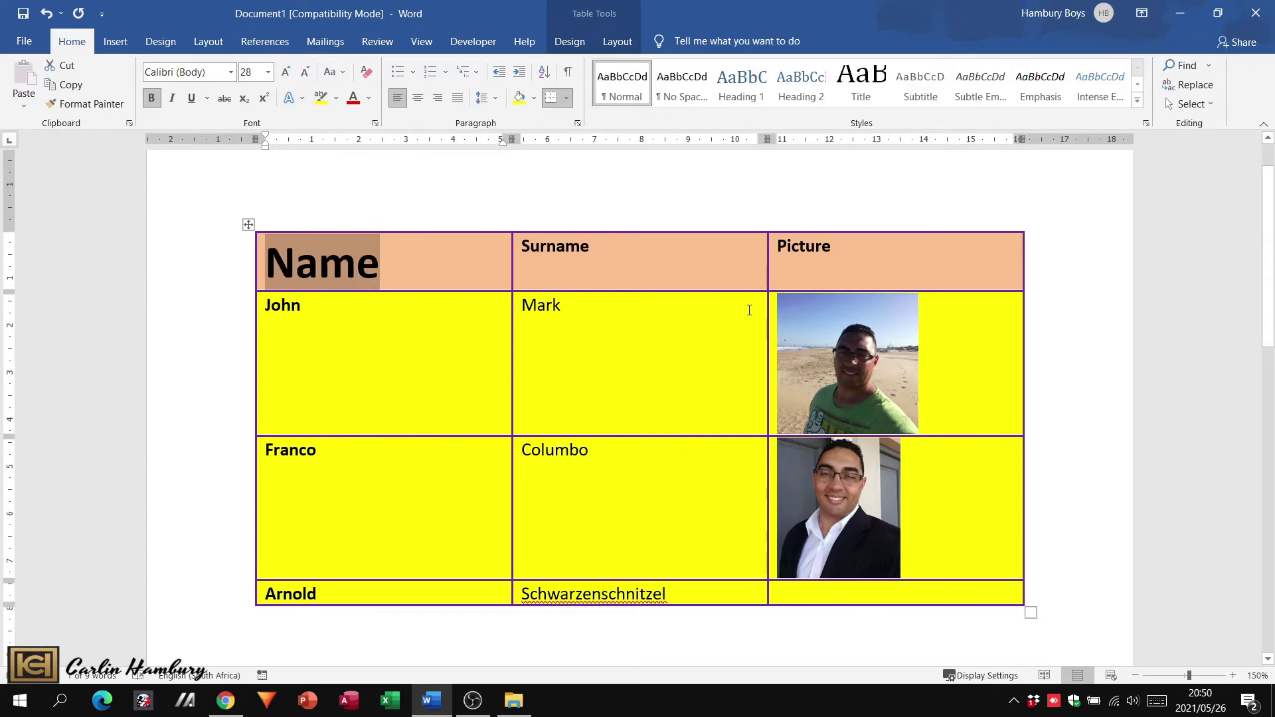
Position the first person's picture at the top centre of its cell with text wrapping.
click(870, 395)
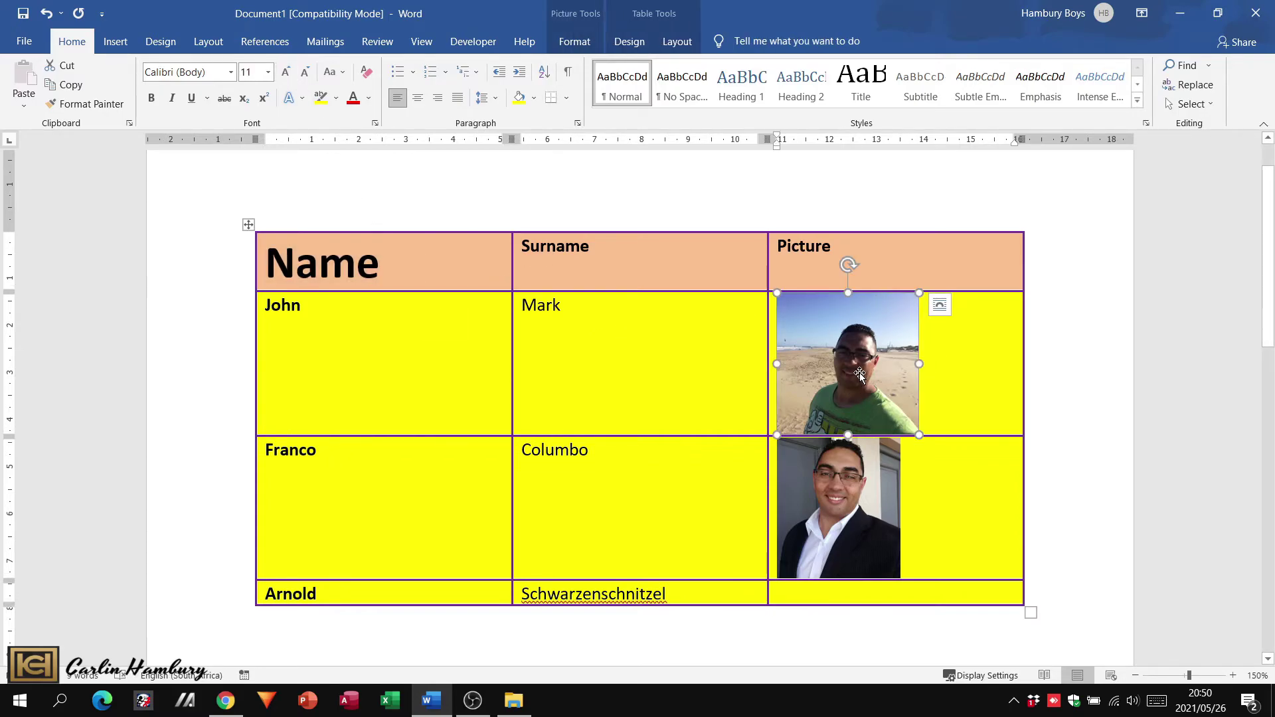
click(574, 41)
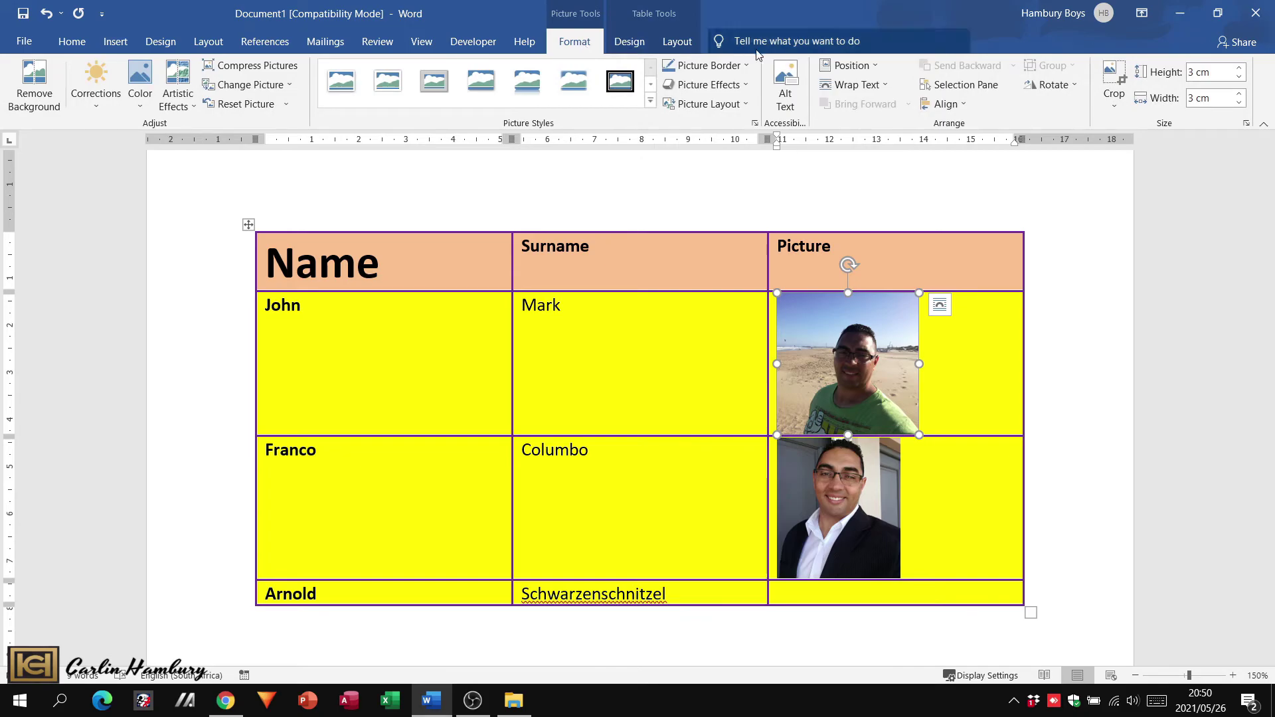
click(878, 70)
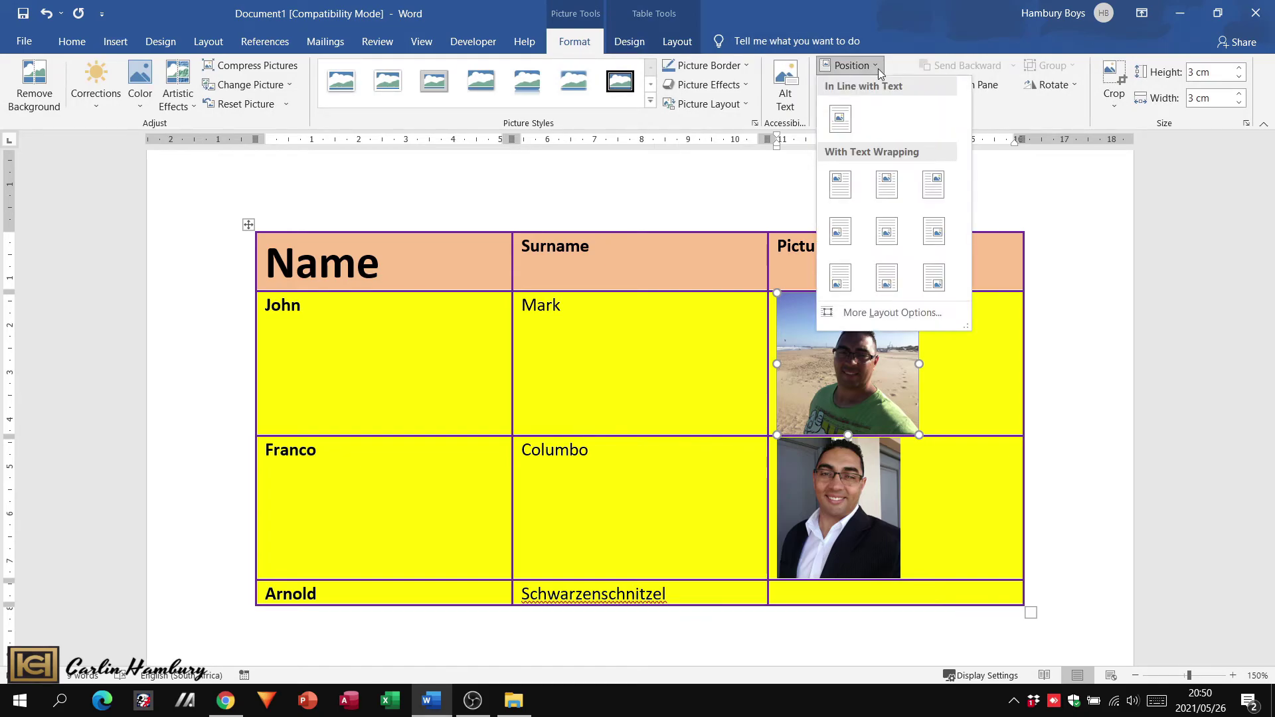
click(890, 182)
Position the second person's picture at the middle right of its cell with text wrapping.
click(854, 467)
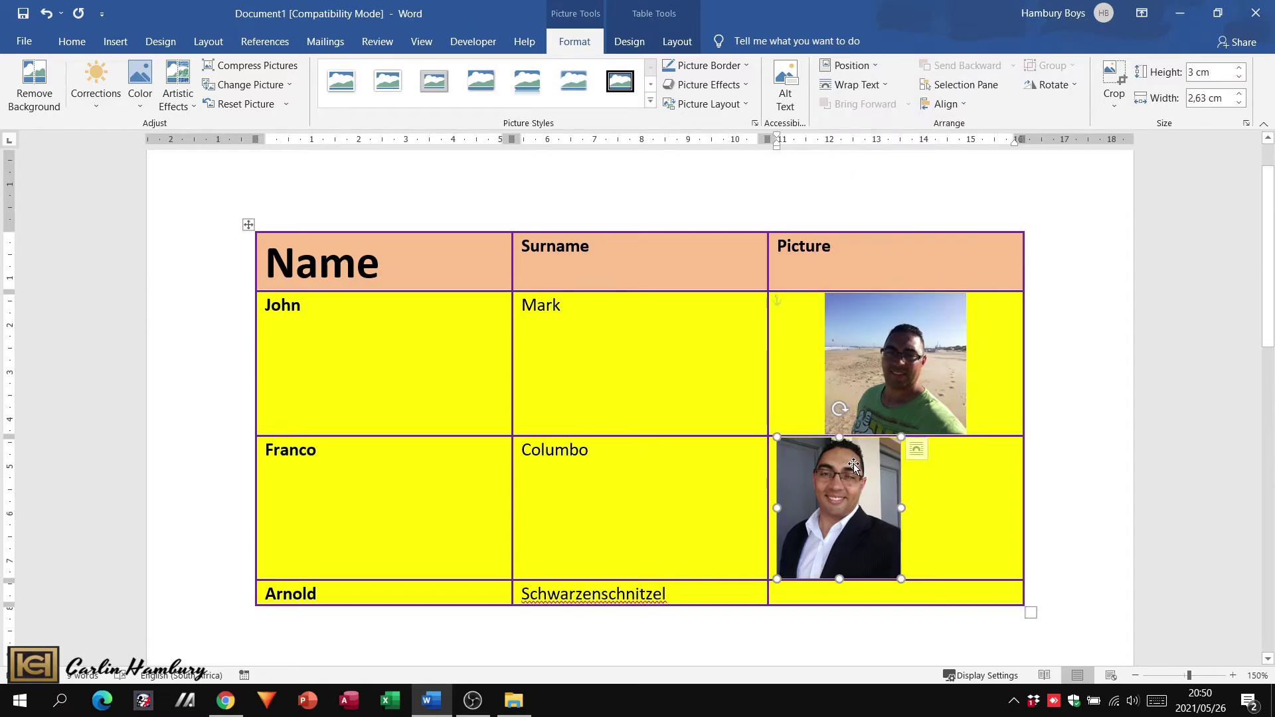
click(857, 85)
click(852, 65)
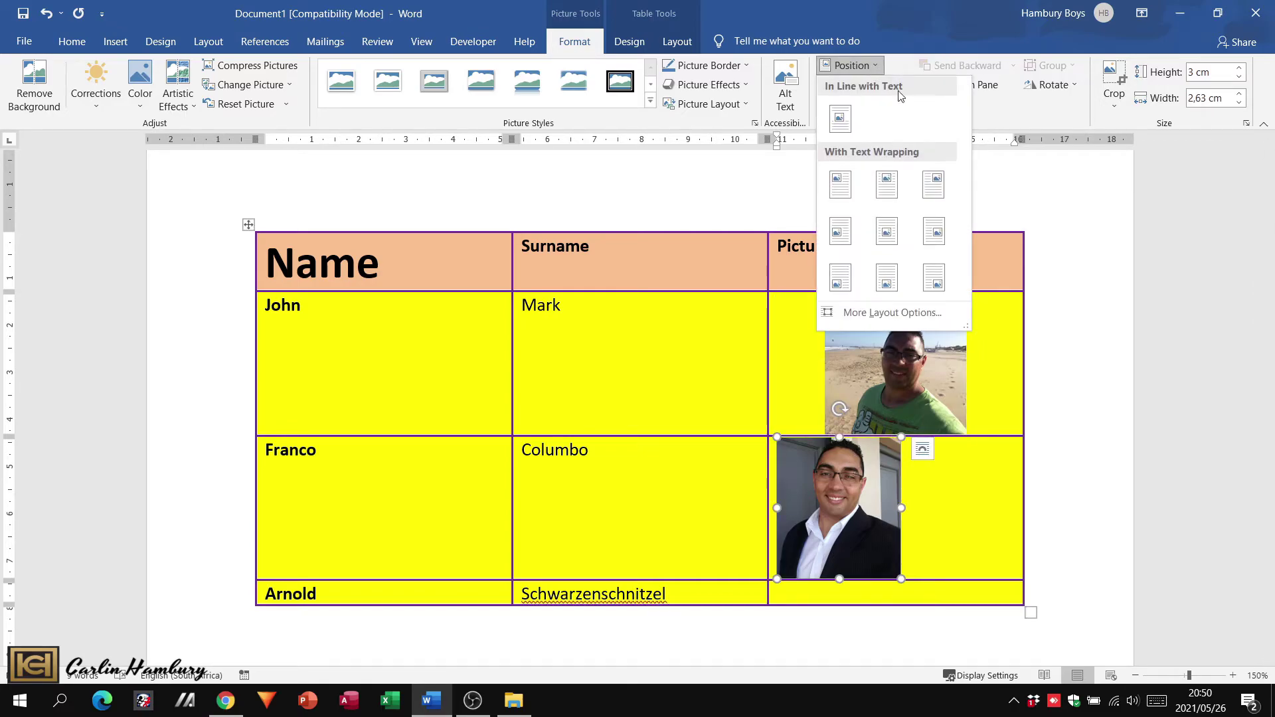
click(934, 234)
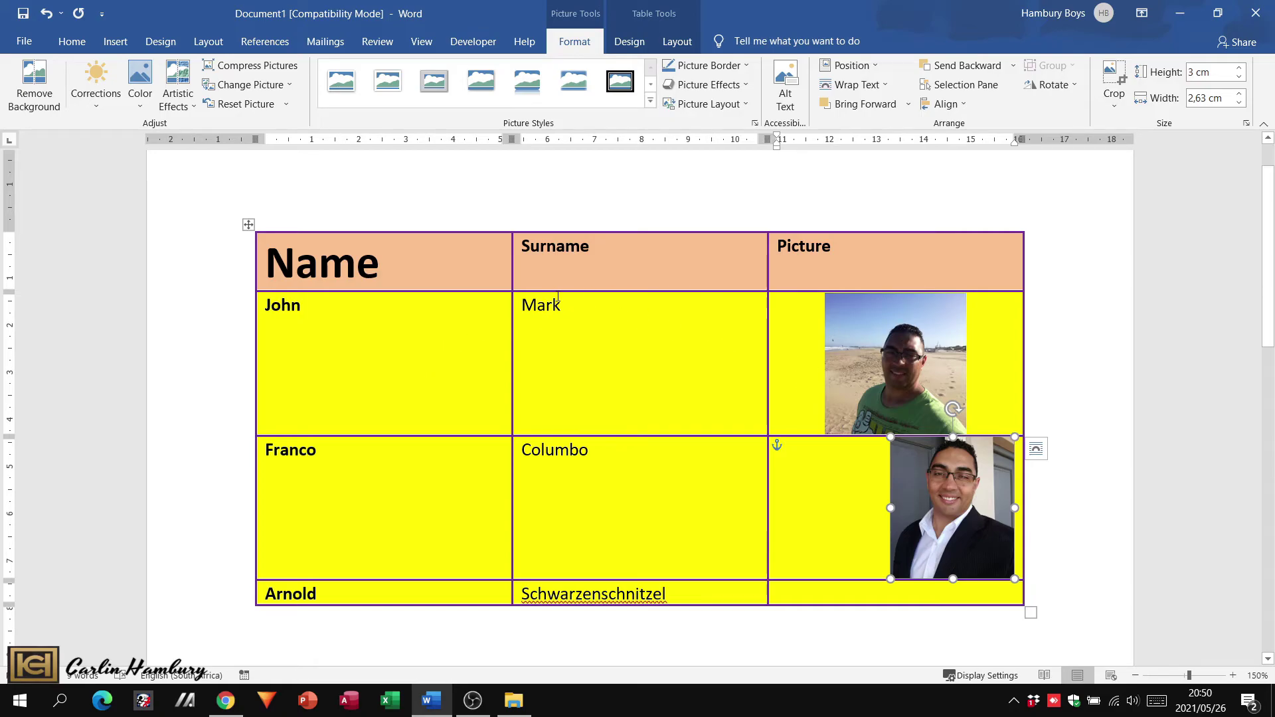
Centre the first person's name horizontally in its Name cell.
click(262, 307)
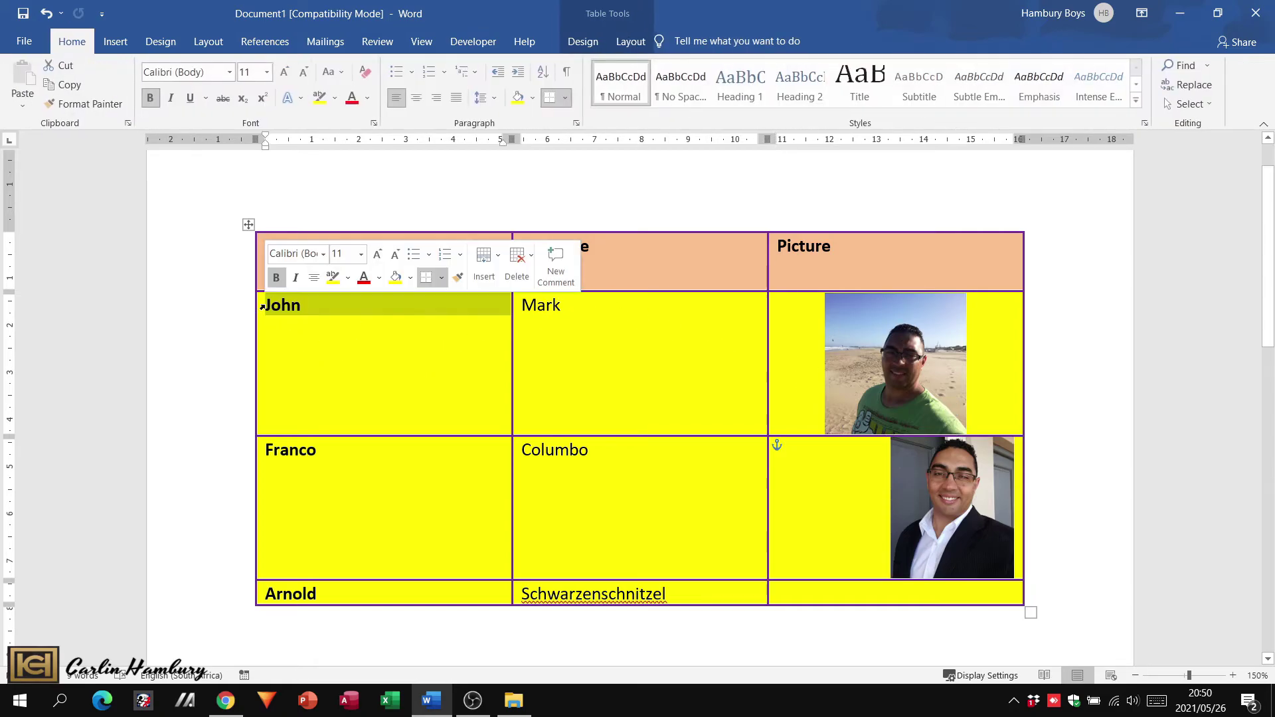
click(349, 362)
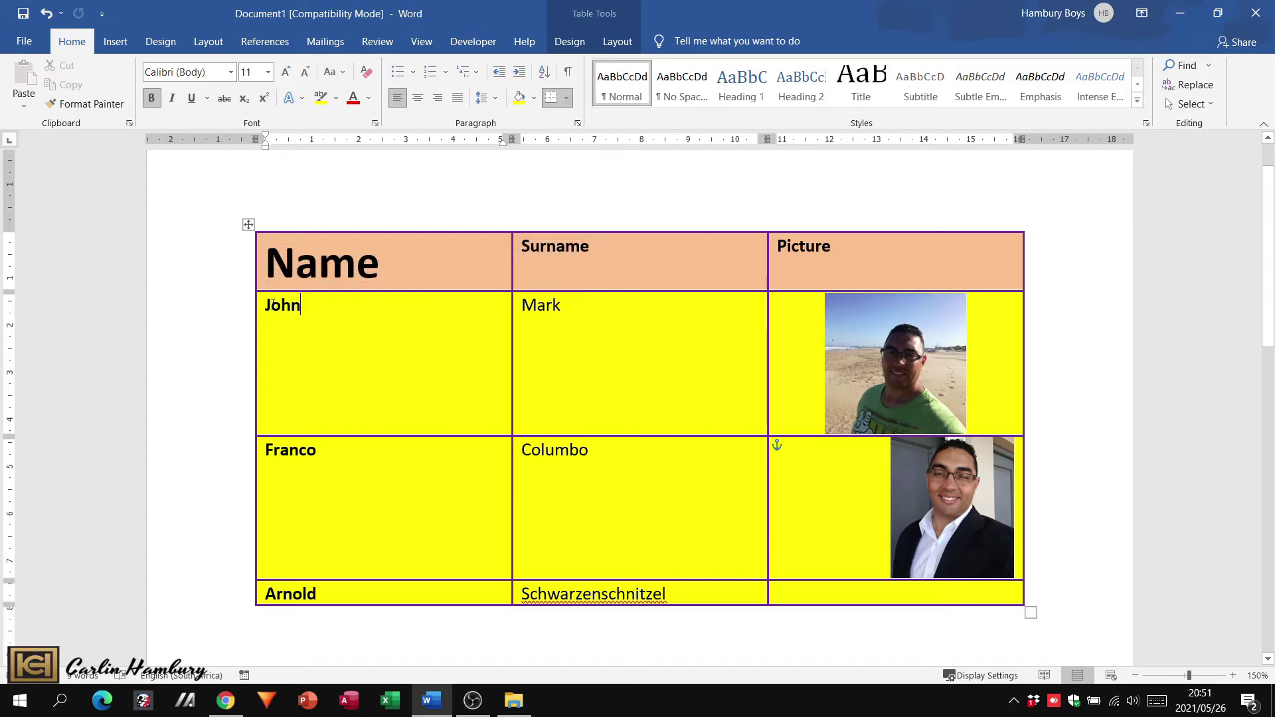
click(255, 307)
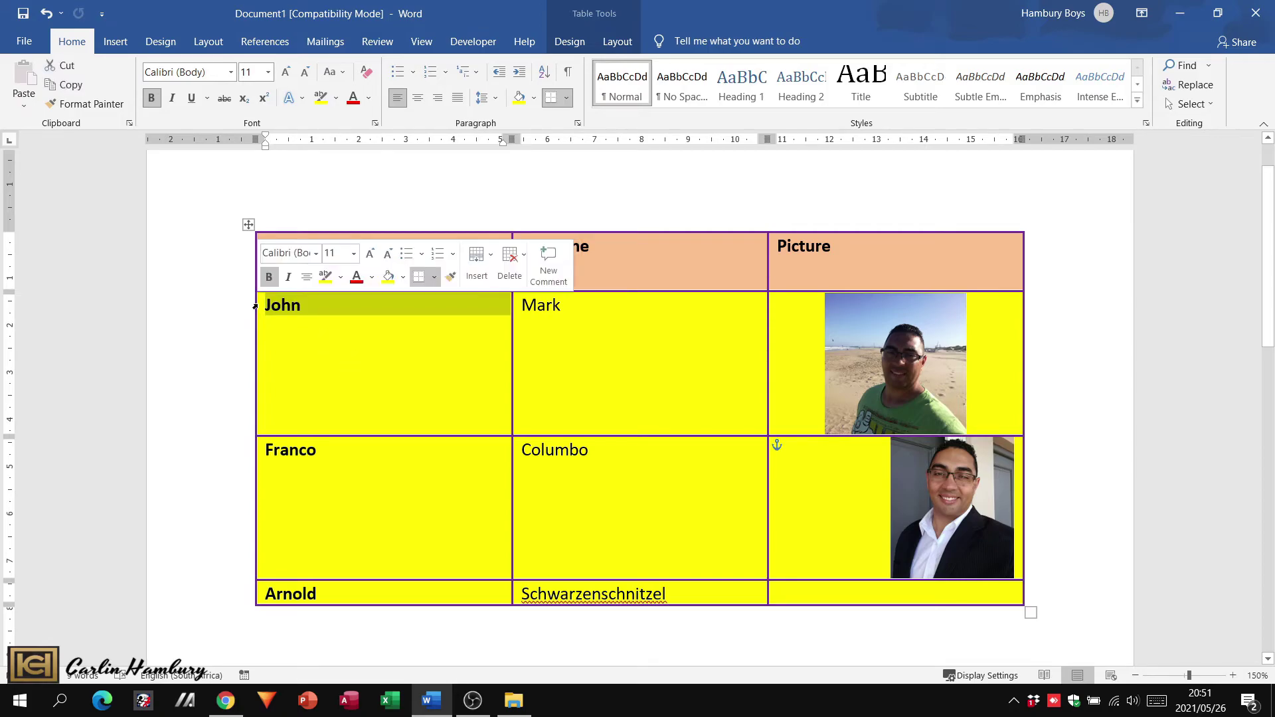
click(418, 97)
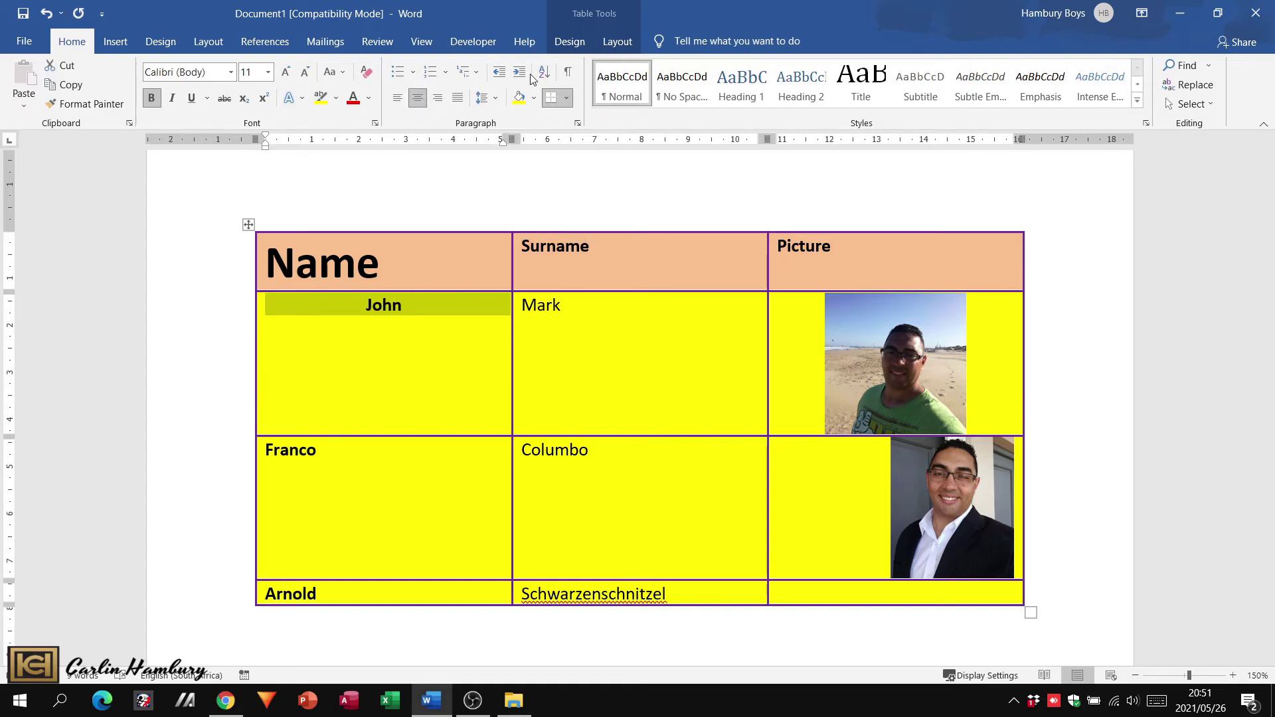
Enlarge the first person's name in the Name column to 72 pt.
click(284, 71)
click(284, 72)
click(285, 72)
click(284, 72)
click(284, 73)
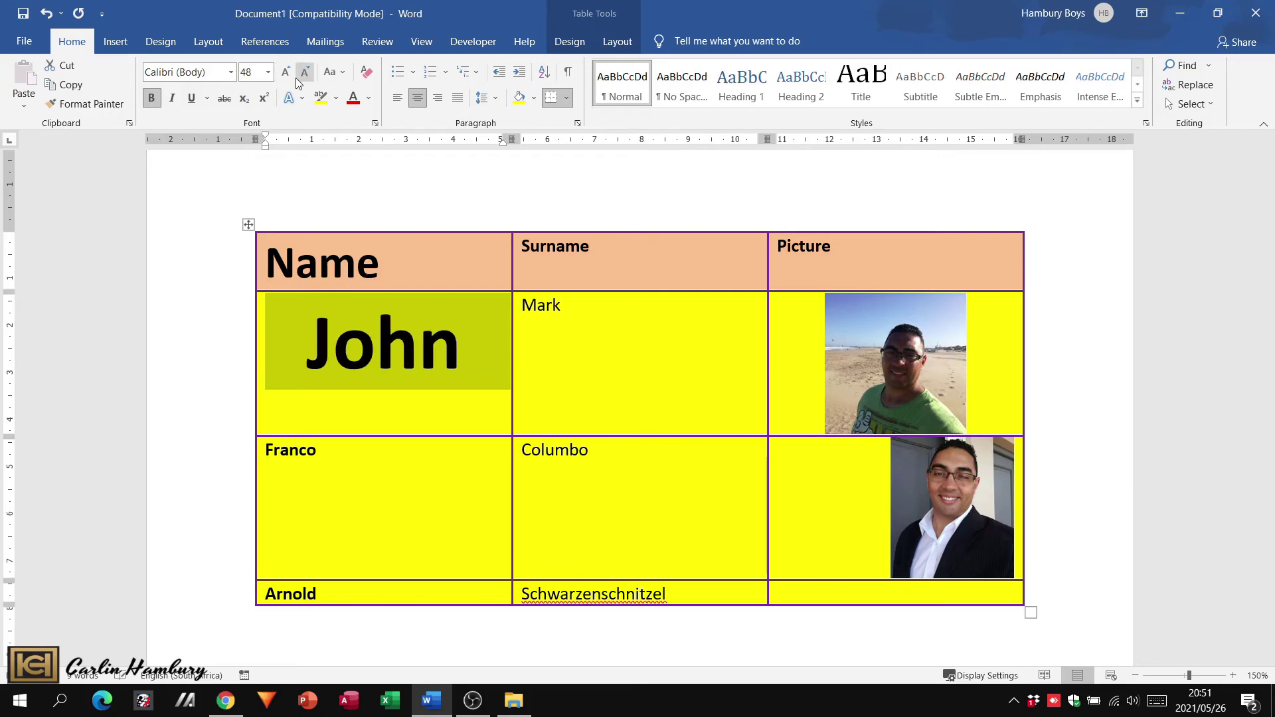
click(286, 74)
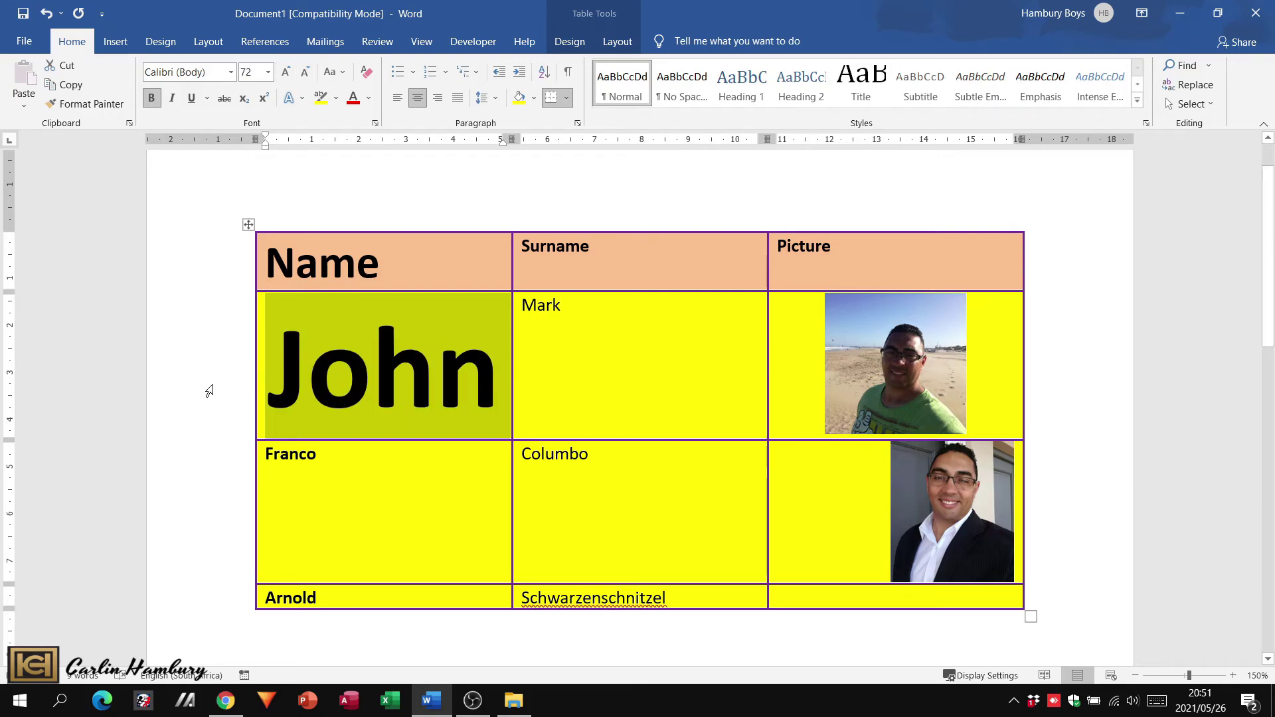
click(494, 425)
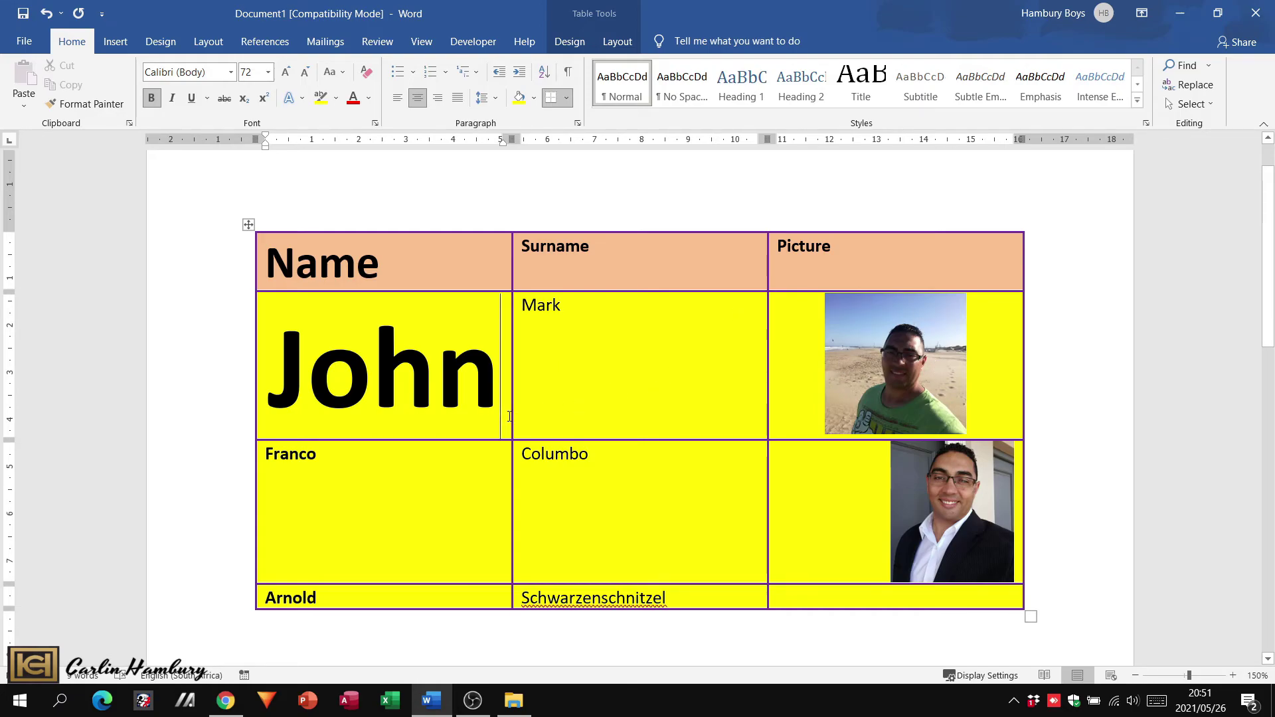
Align the Surname heading to the centre of its cell both horizontally and vertically.
click(570, 41)
click(617, 41)
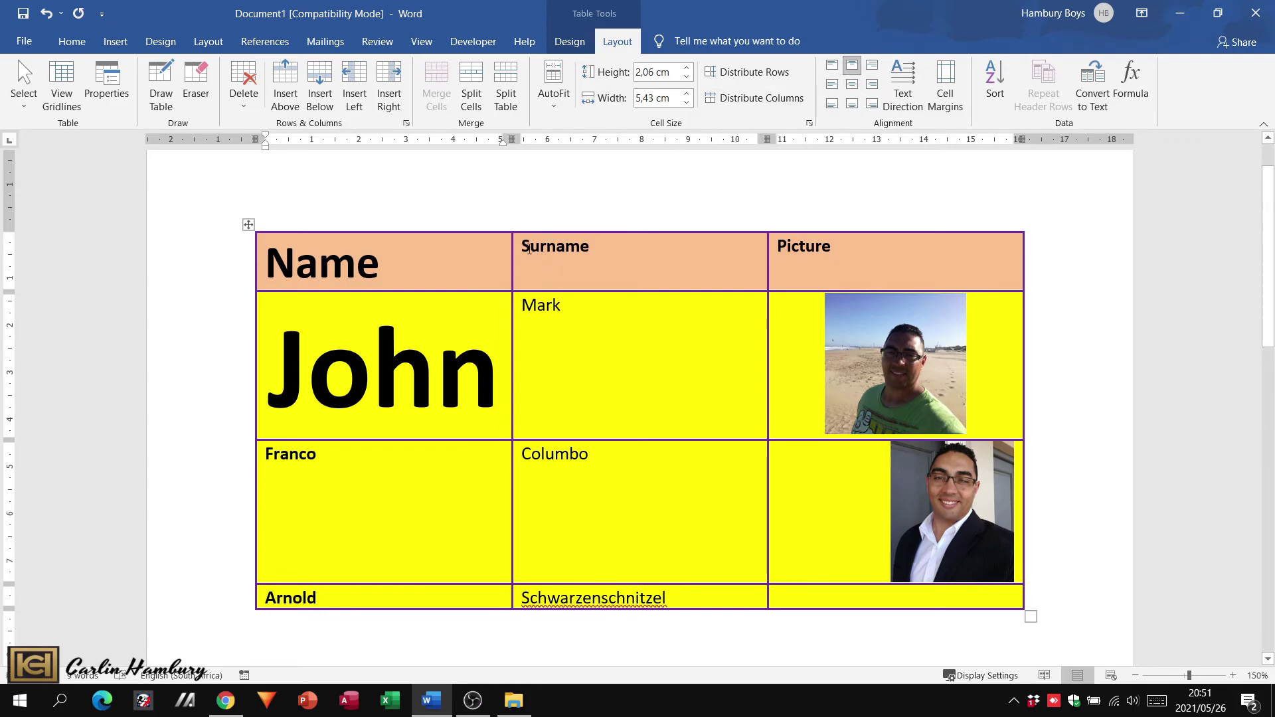
drag(524, 244, 608, 241)
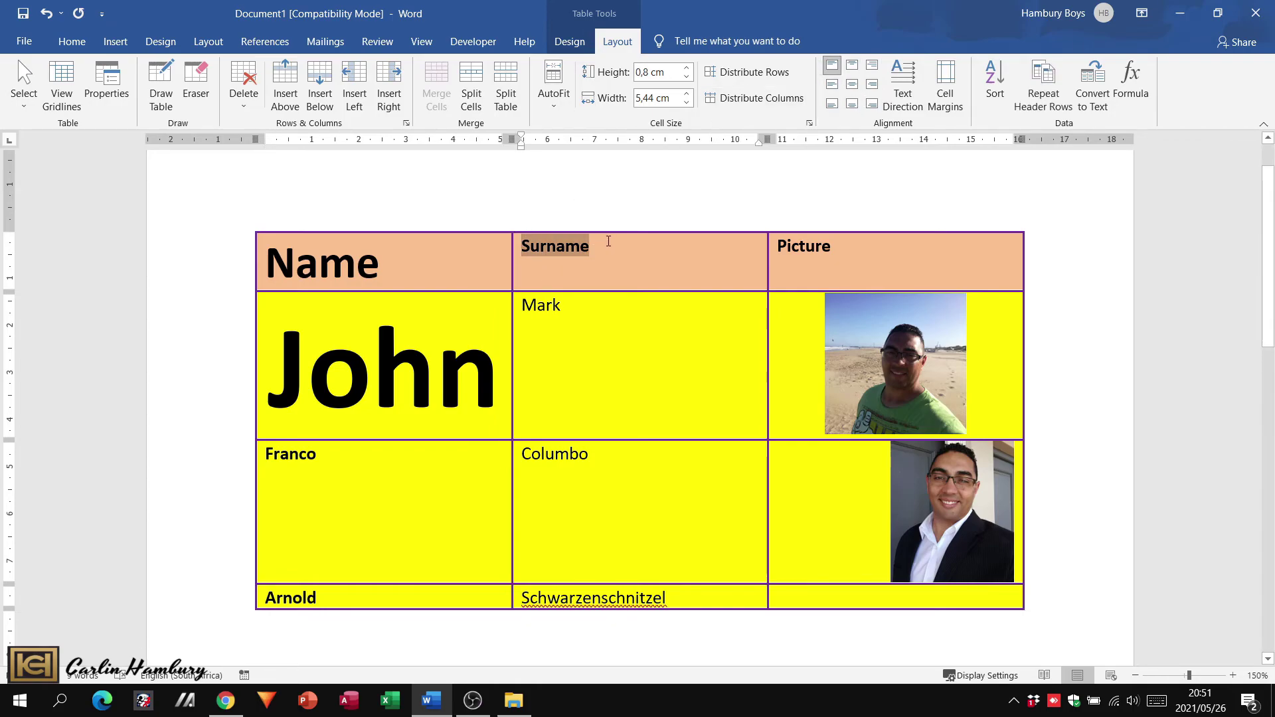
click(853, 64)
click(852, 85)
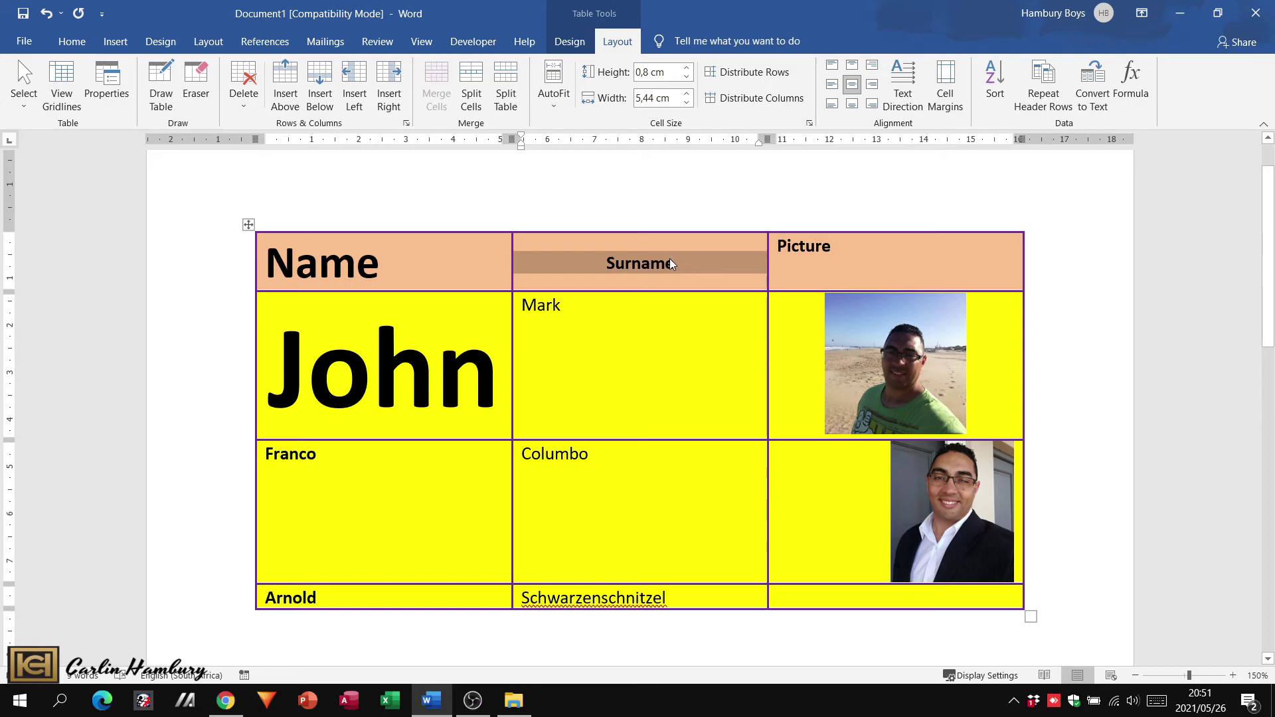
Cycle the Surname heading's text direction through both vertical orientations and back to horizontal.
click(902, 97)
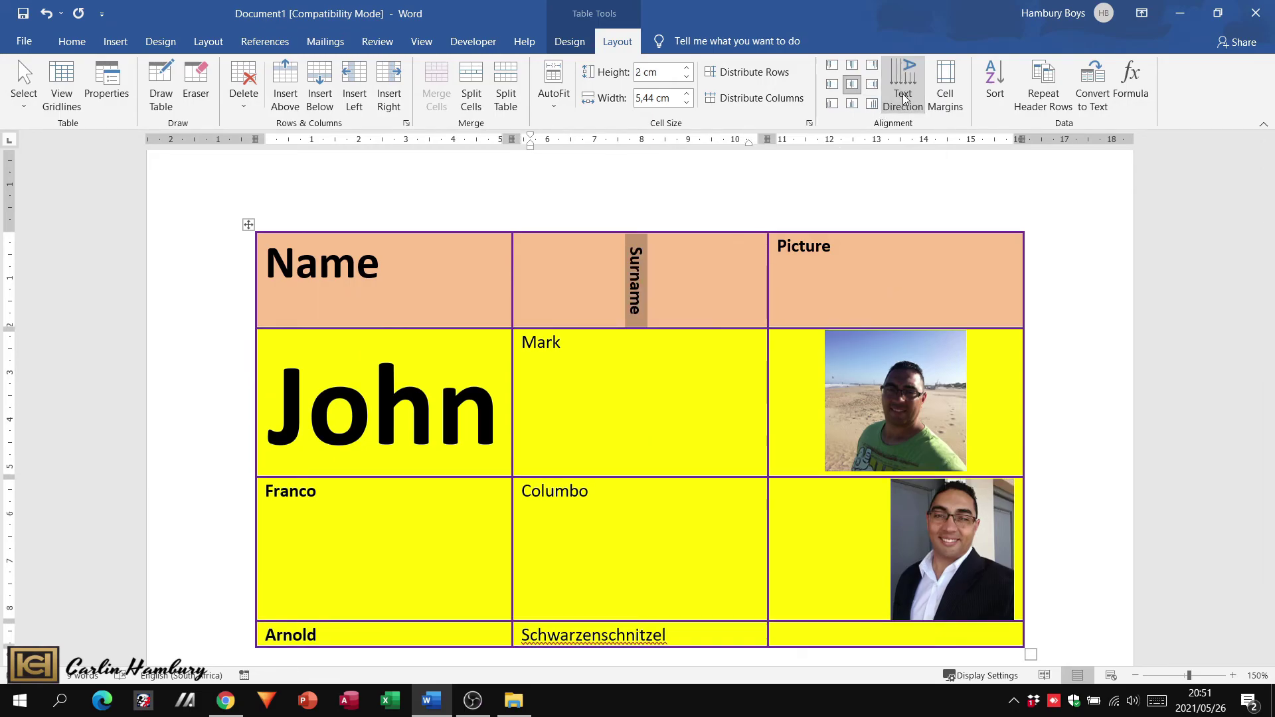
click(905, 98)
click(904, 98)
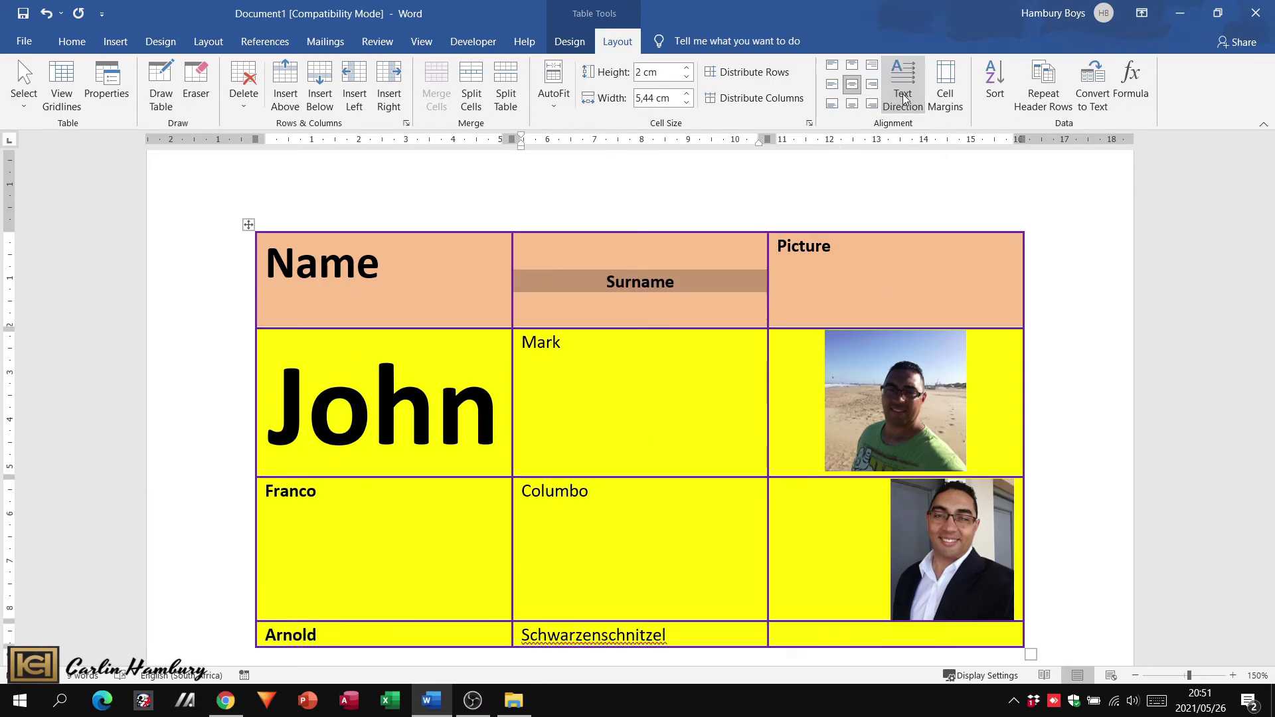
Rotate the text of the whole header row to read from bottom to top and make the row about 2.95 cm high.
click(215, 272)
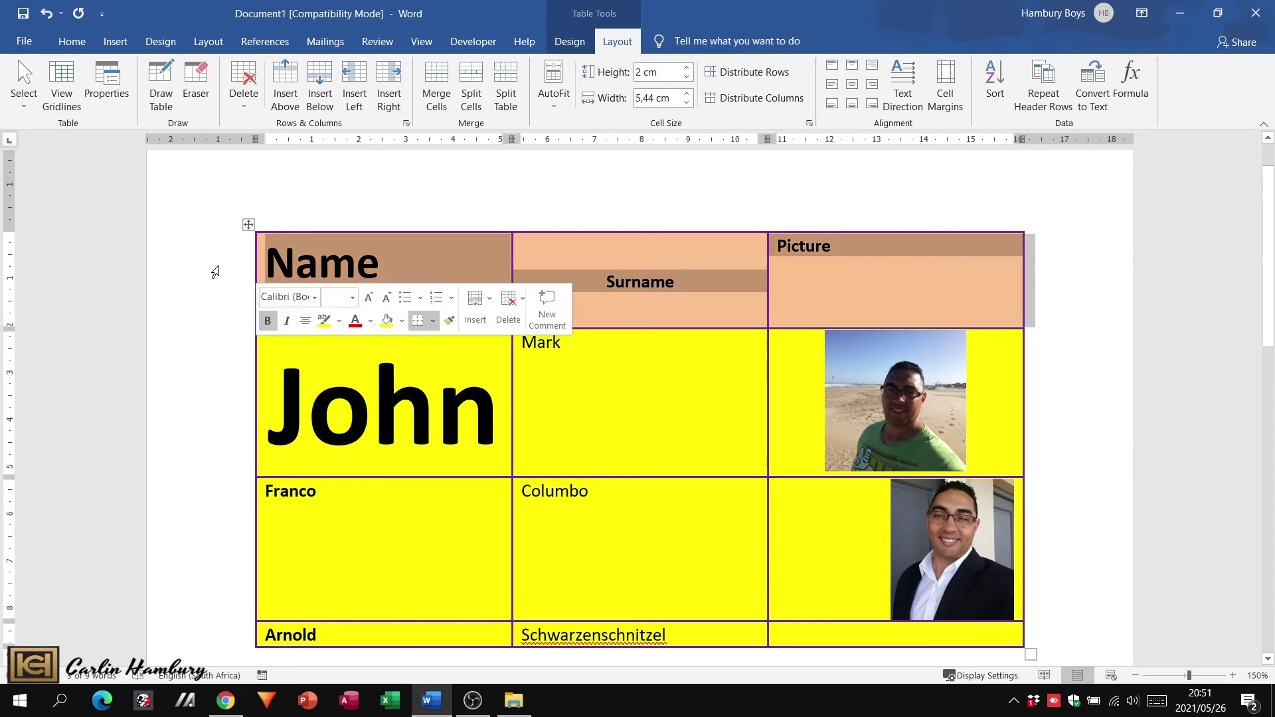
click(902, 94)
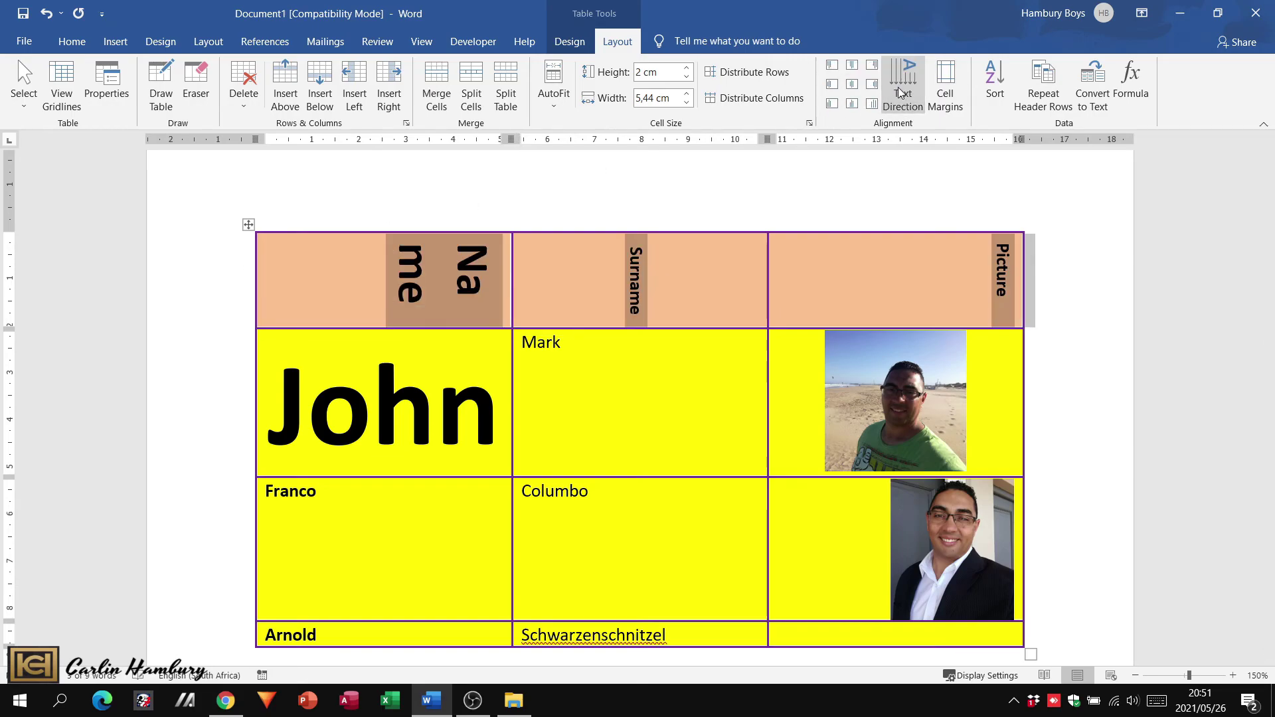
click(901, 94)
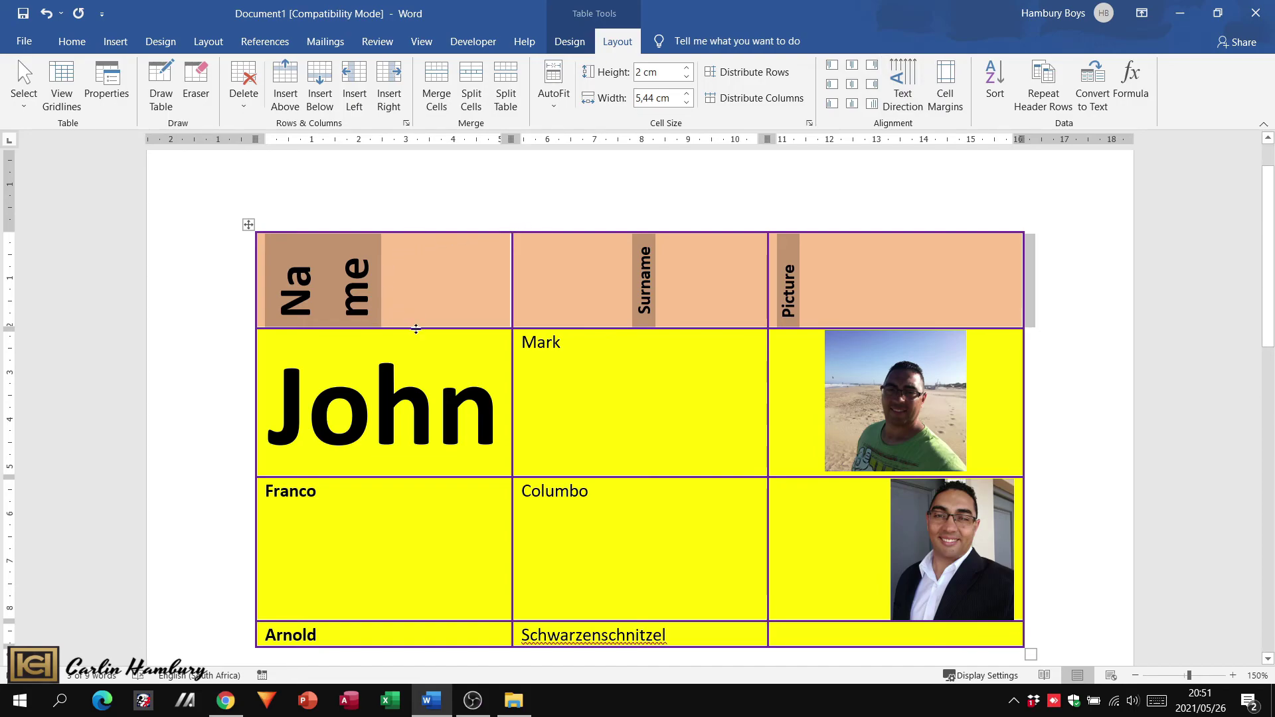
drag(415, 329, 415, 372)
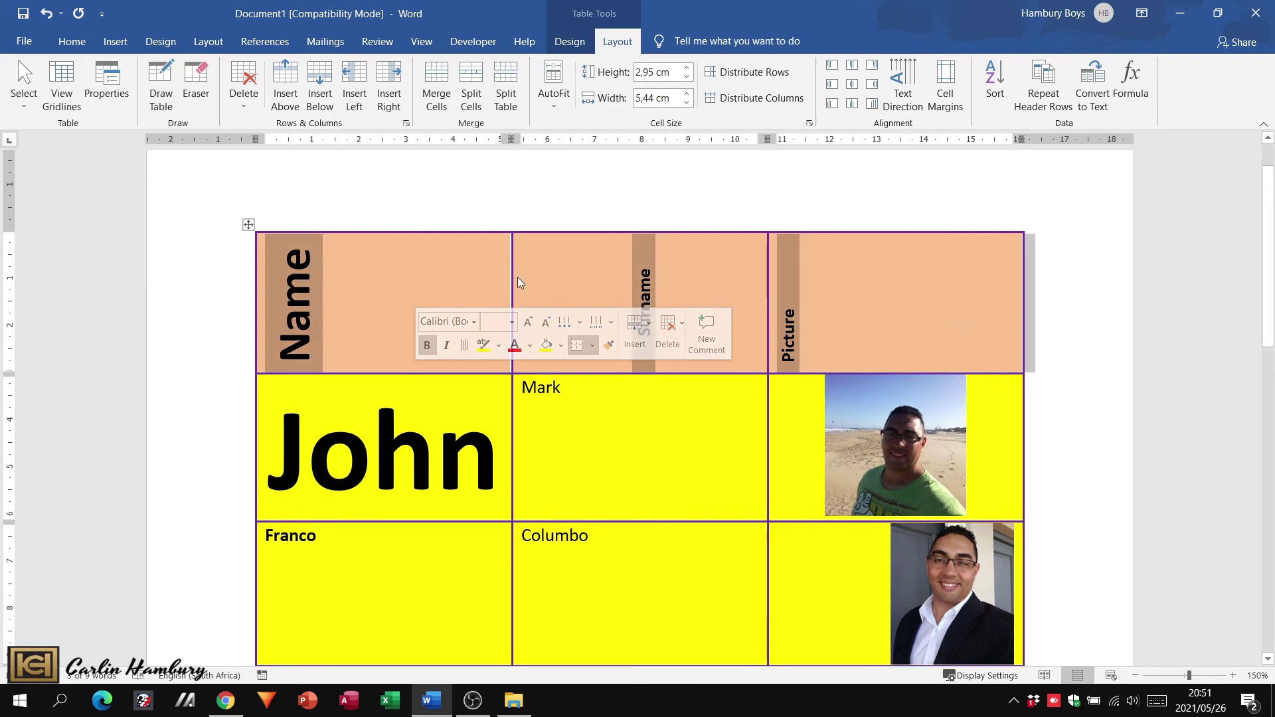
Narrow the Surname and Picture columns to about 3.75 cm each, in the header row and in the rows below it.
drag(769, 271, 693, 271)
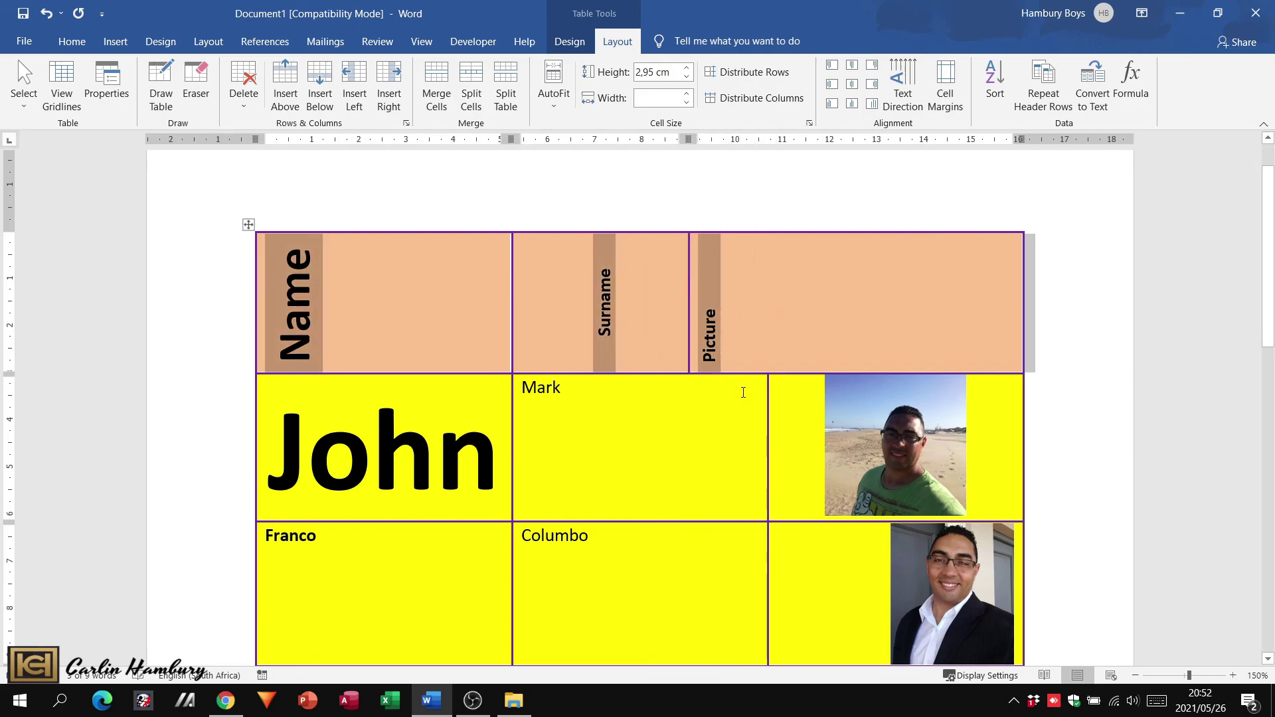
drag(768, 409, 689, 399)
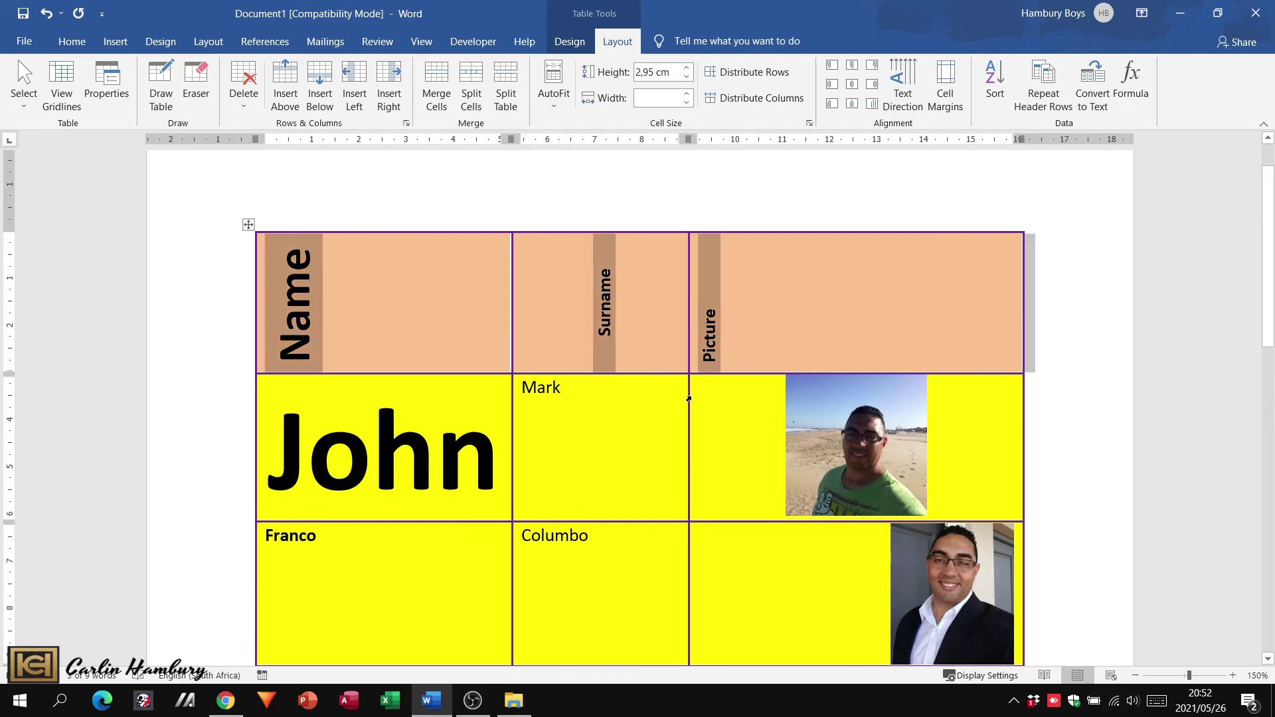
drag(1021, 271, 865, 287)
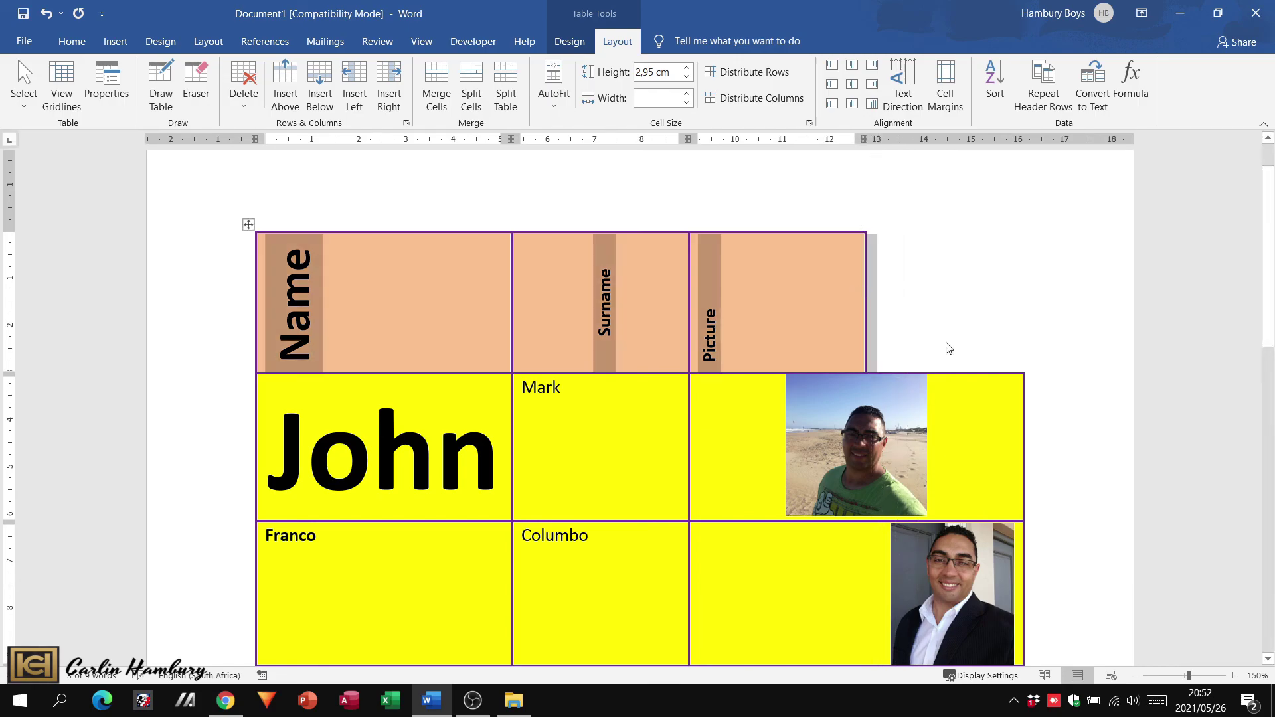
click(1023, 422)
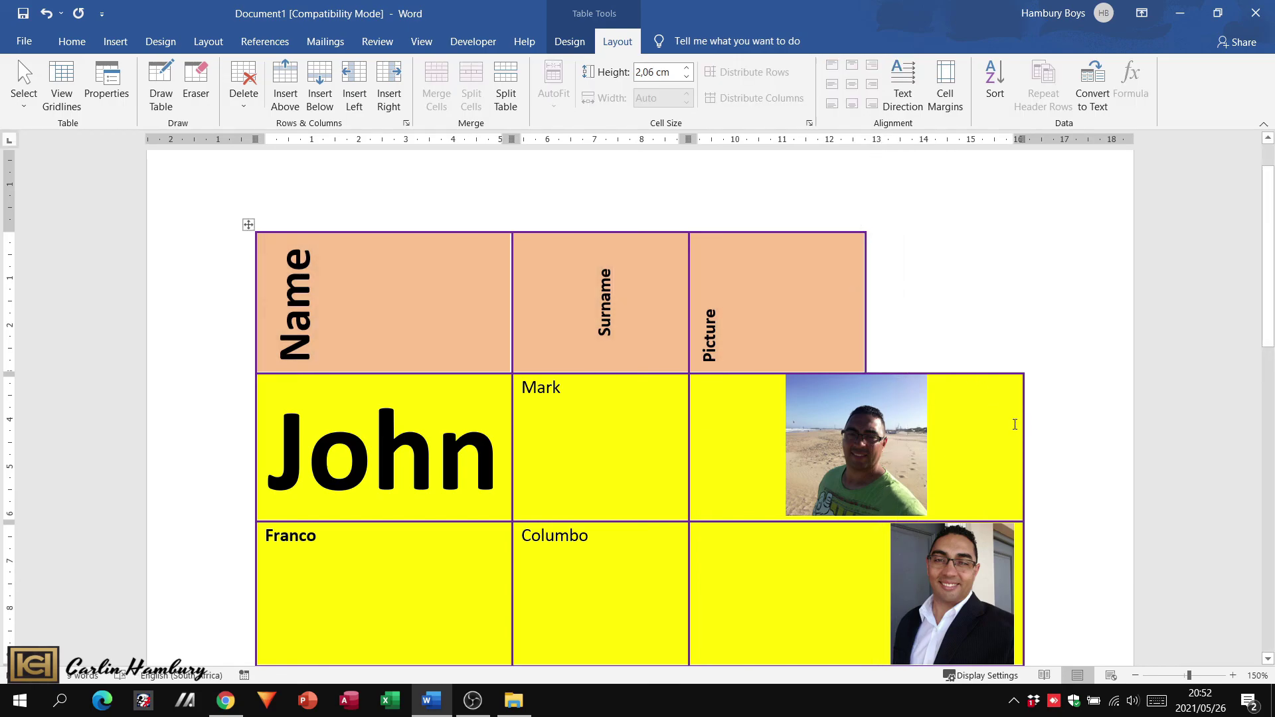
drag(1022, 426, 865, 425)
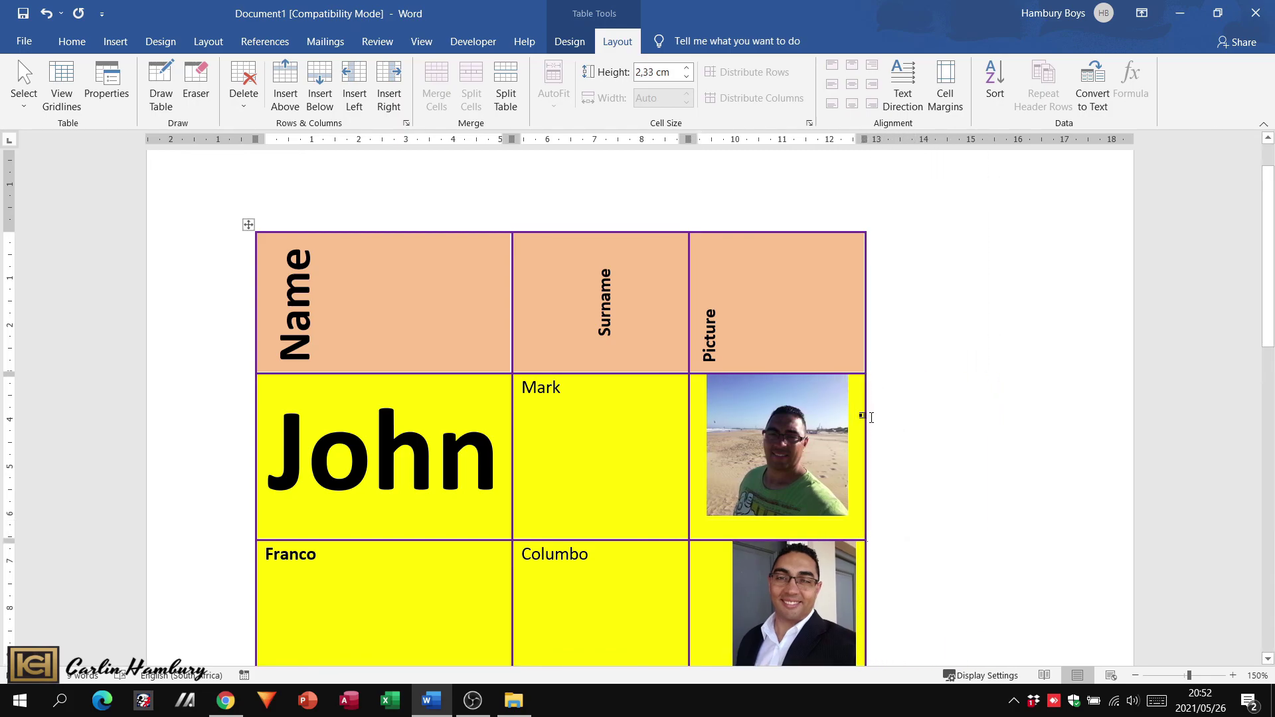
scroll(871, 417, down, 3)
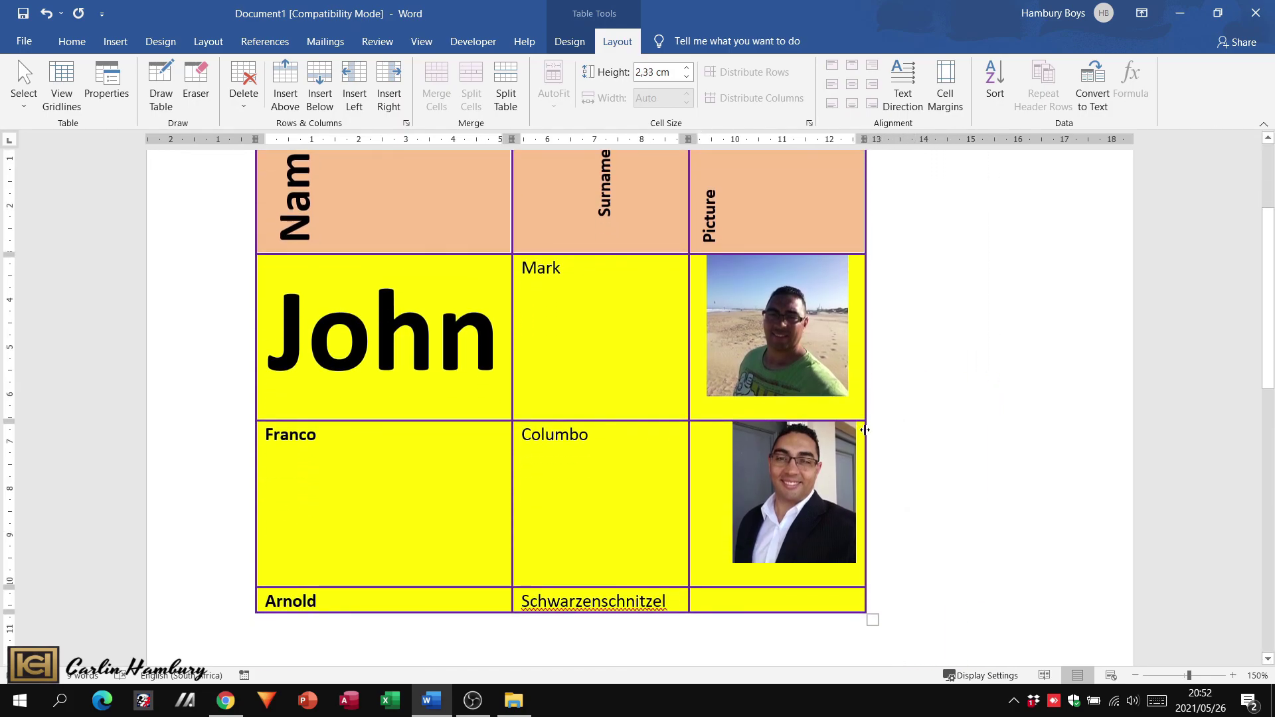
scroll(857, 450, up, 5)
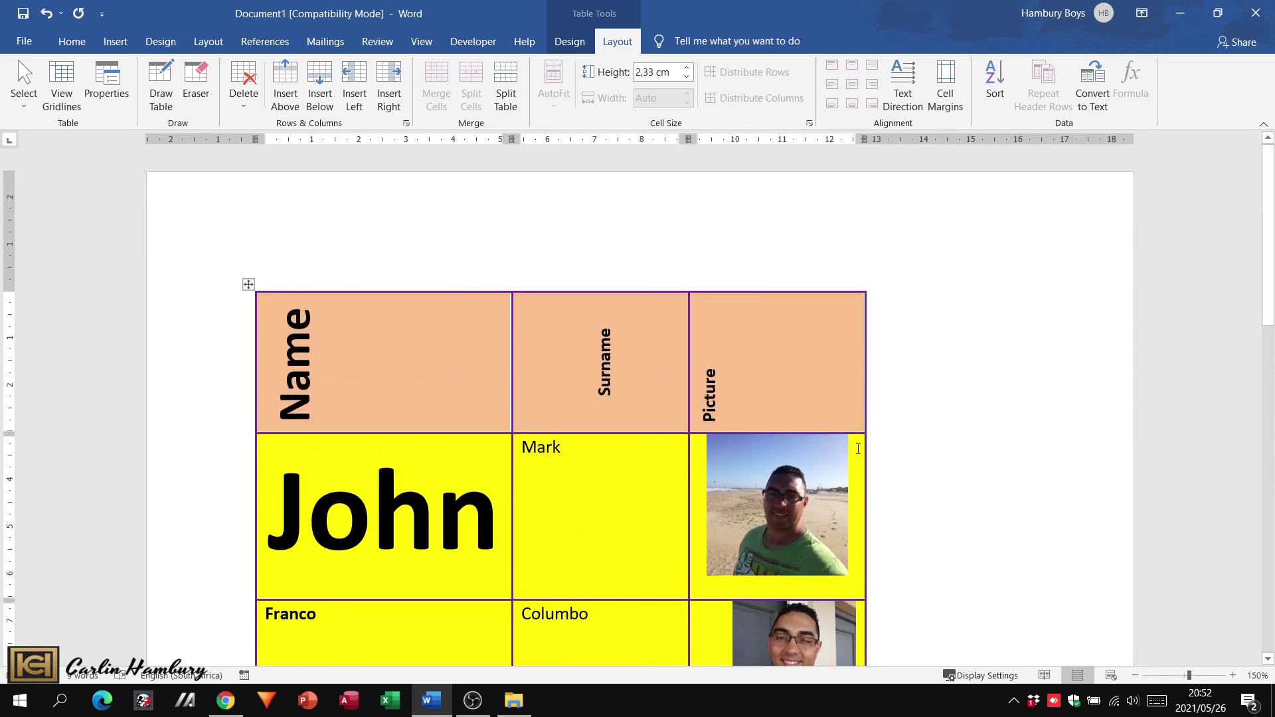